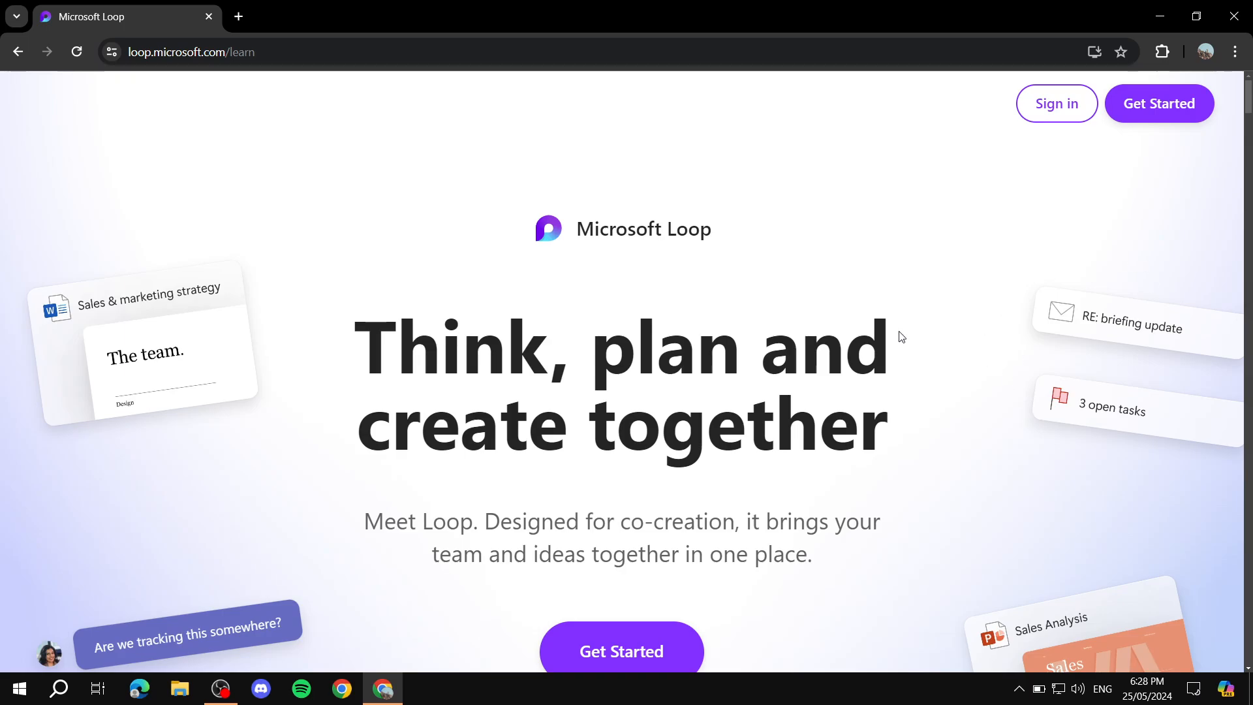
{"action": "left_click_drag", "start_coordinate": [578, 233], "coordinate": [749, 238]}
{"action": "left_click", "coordinate": [684, 237]}
{"action": "left_click_drag", "start_coordinate": [577, 234], "coordinate": [750, 233]}
{"action": "left_click", "coordinate": [752, 231]}
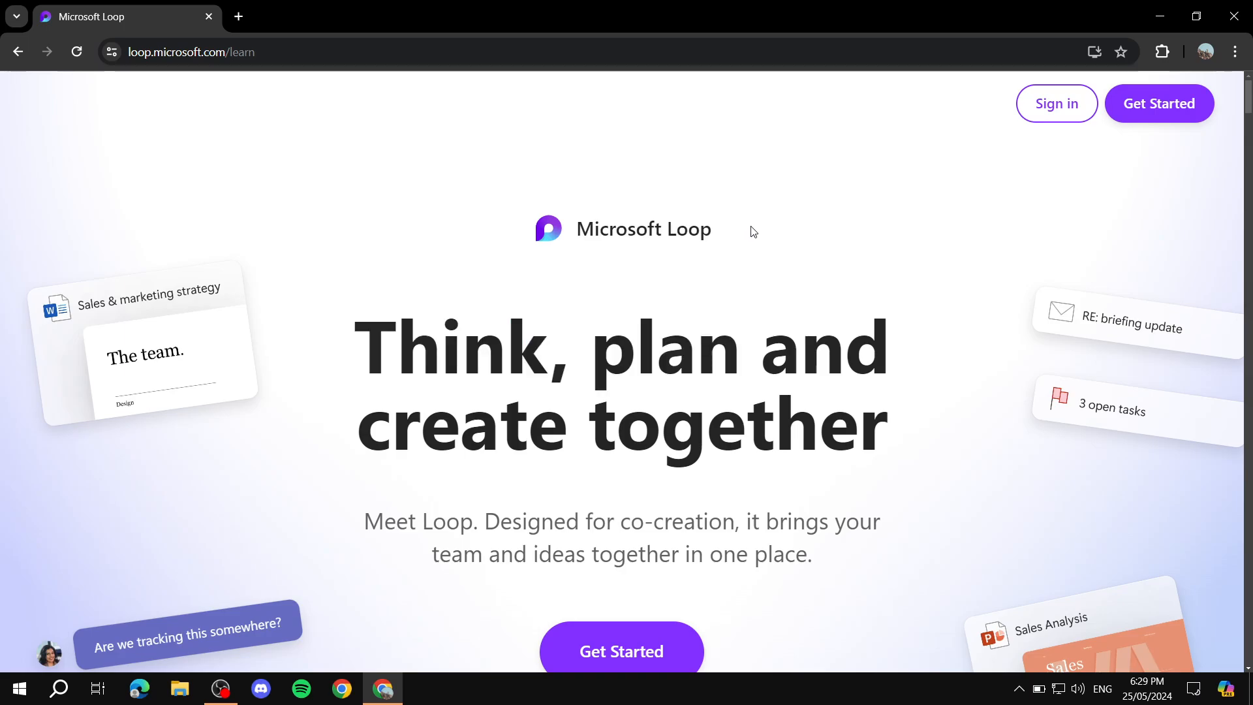
{"action": "left_click_drag", "start_coordinate": [555, 289], "coordinate": [903, 429]}
{"action": "left_click", "coordinate": [904, 430]}
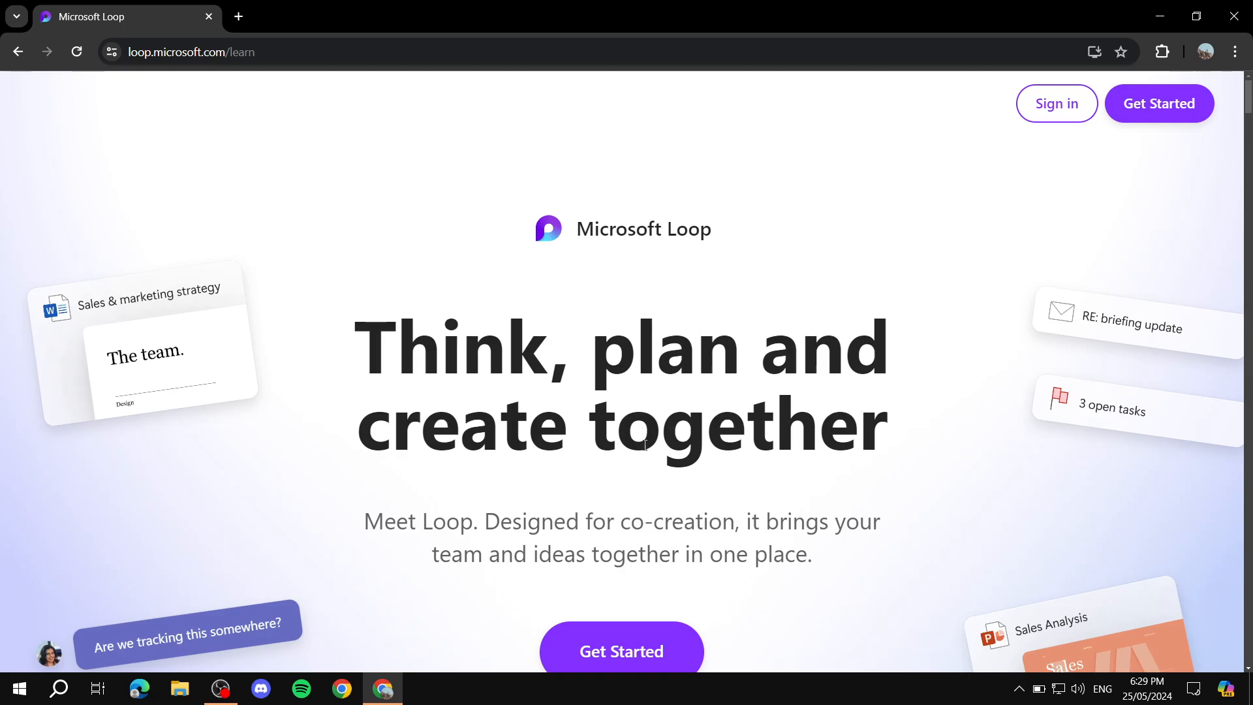
- Skim the Microsoft Loop introduction page and get started with the app
{"action": "scroll", "coordinate": [645, 428], "scroll_direction": "down", "scroll_amount": 1}
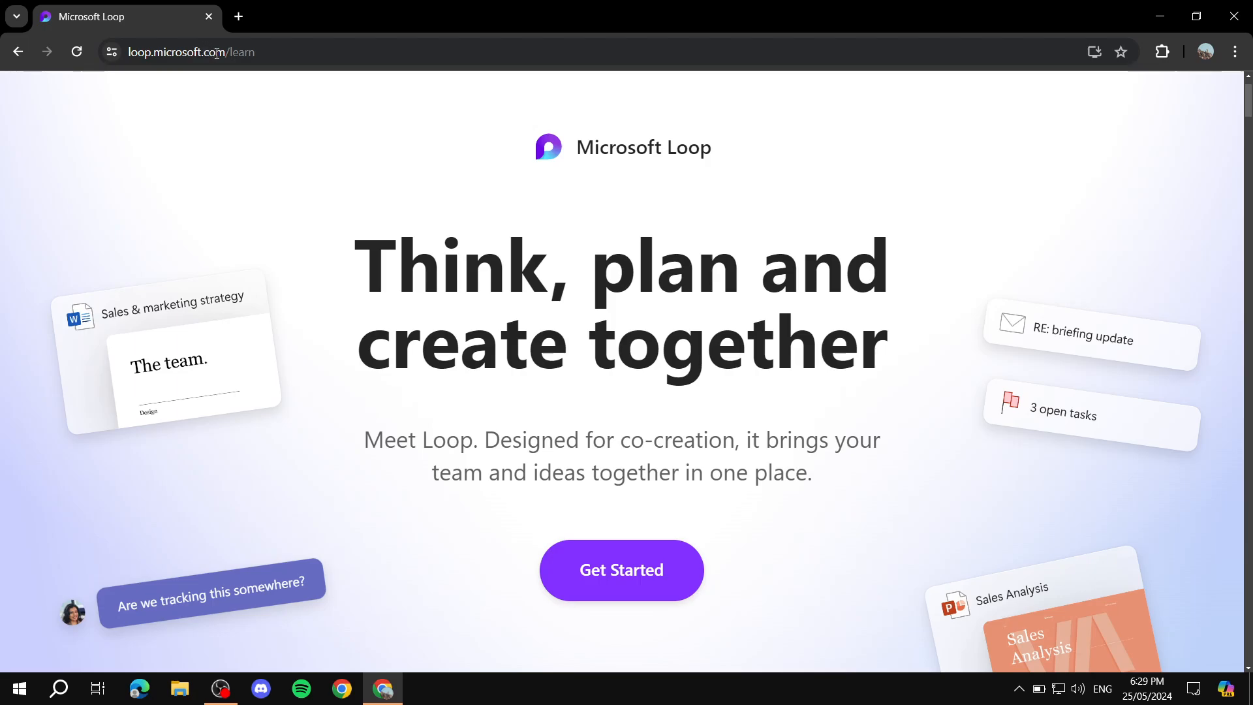
{"action": "scroll", "coordinate": [749, 271], "scroll_direction": "up", "scroll_amount": 2}
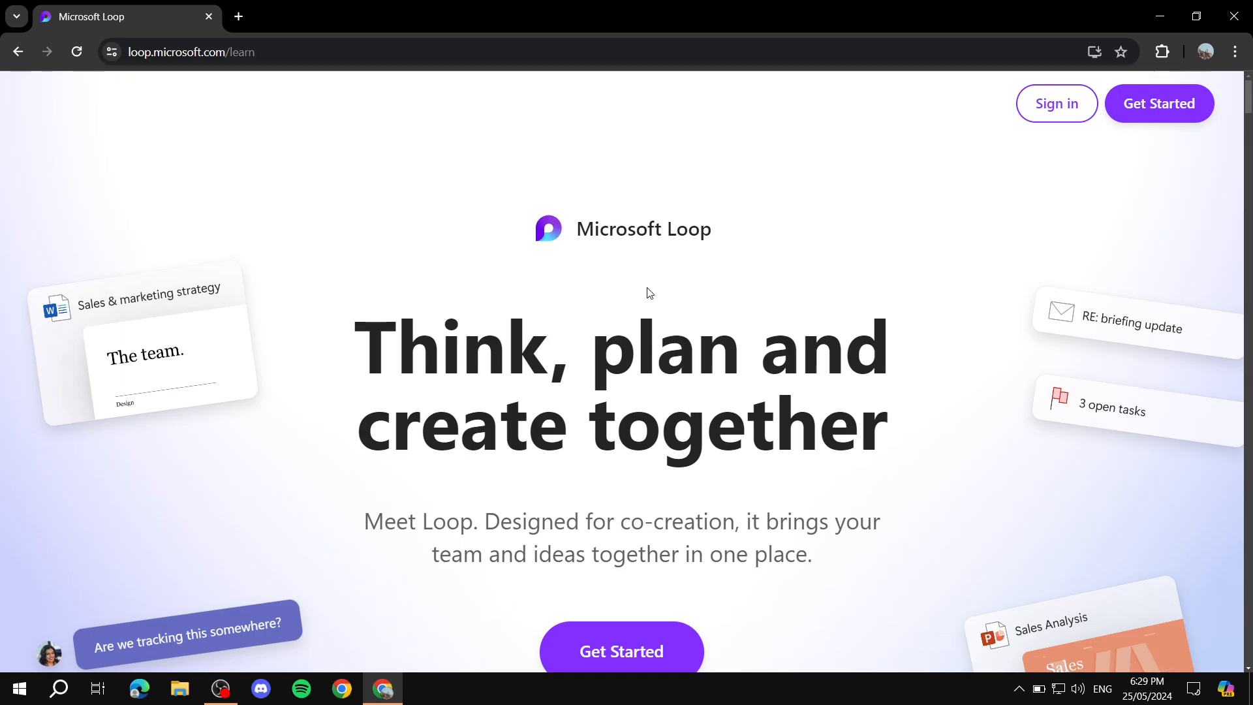
{"action": "scroll", "coordinate": [649, 290], "scroll_direction": "down", "scroll_amount": 2}
{"action": "scroll", "coordinate": [665, 286], "scroll_direction": "down", "scroll_amount": 5}
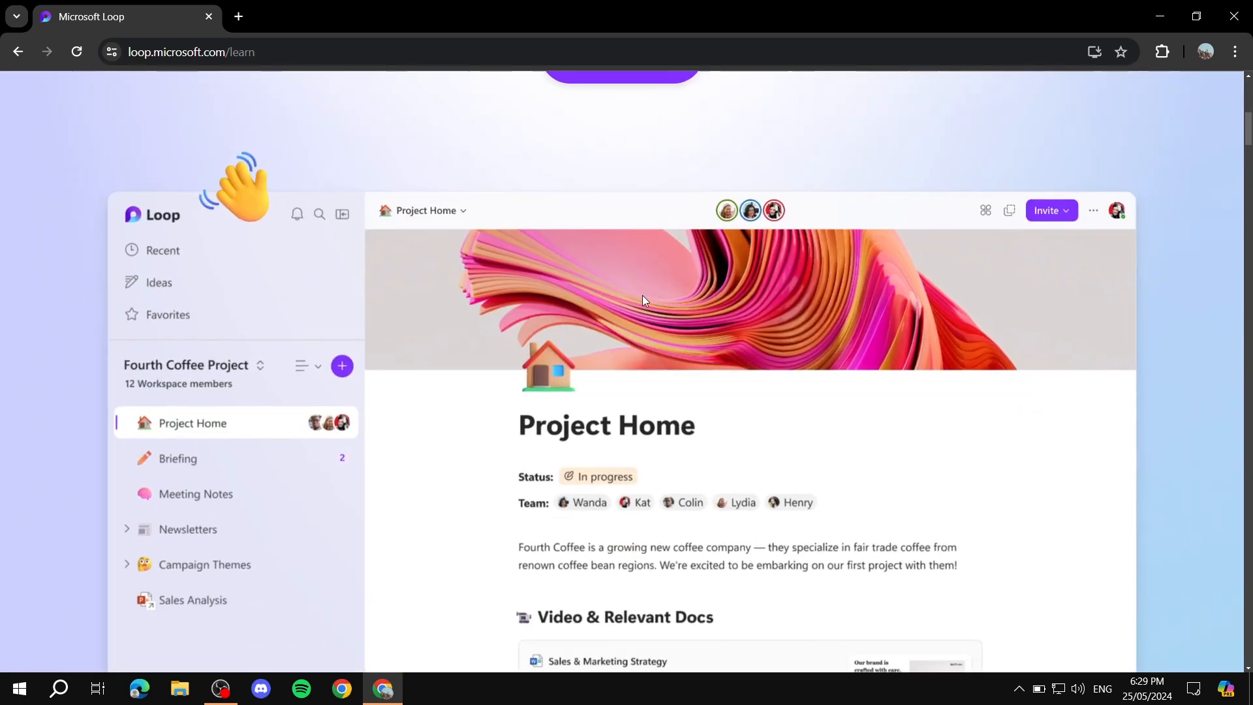
{"action": "scroll", "coordinate": [541, 405], "scroll_direction": "down", "scroll_amount": 6}
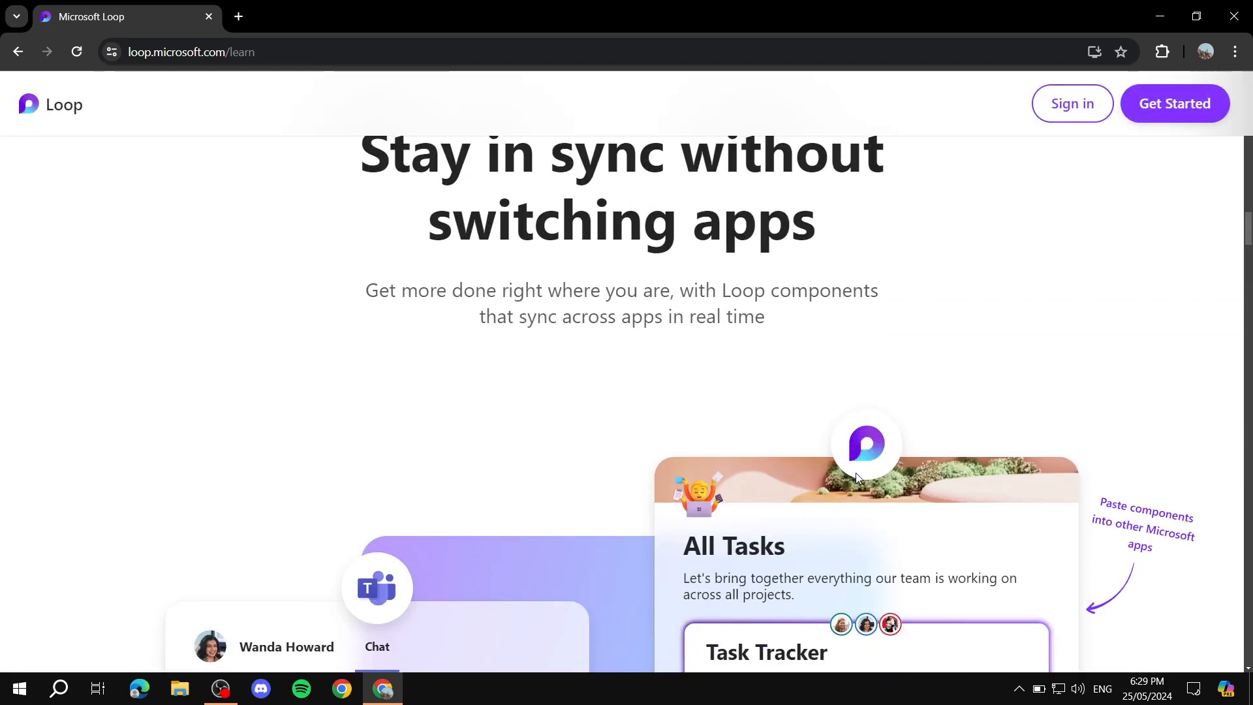
{"action": "scroll", "coordinate": [855, 472], "scroll_direction": "up", "scroll_amount": 5}
{"action": "scroll", "coordinate": [674, 380], "scroll_direction": "up", "scroll_amount": 10}
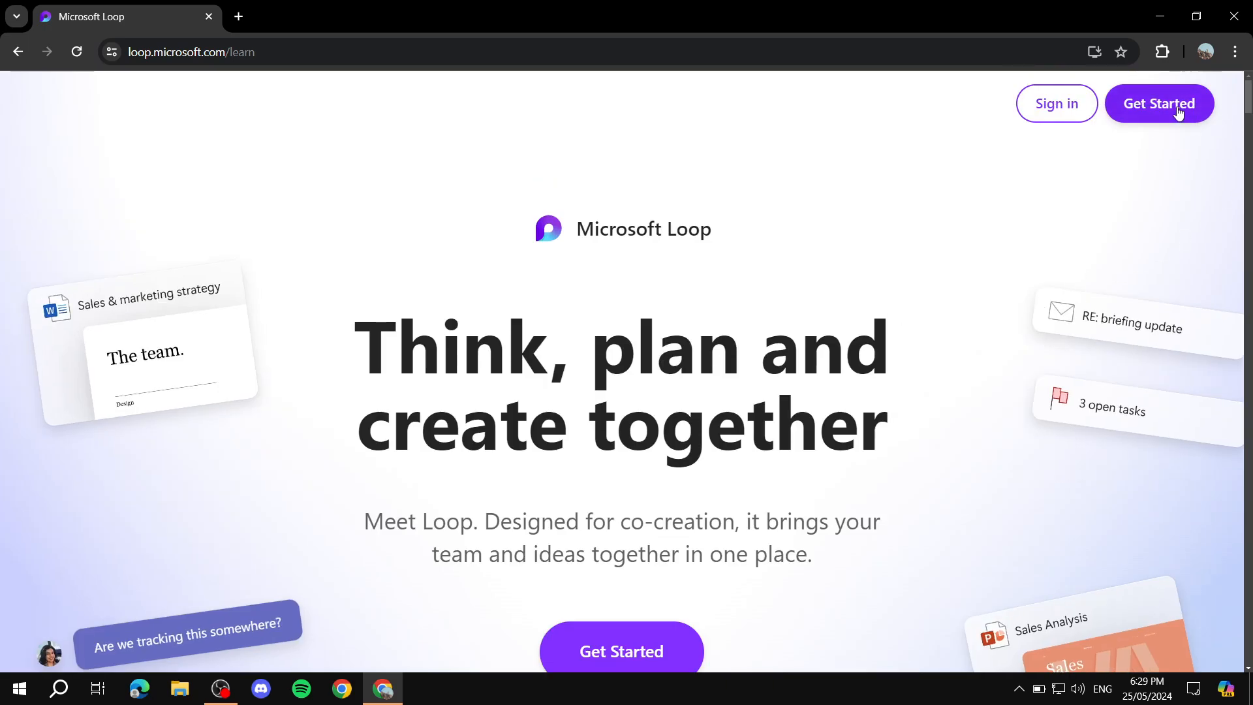
{"action": "left_click", "coordinate": [1180, 115]}
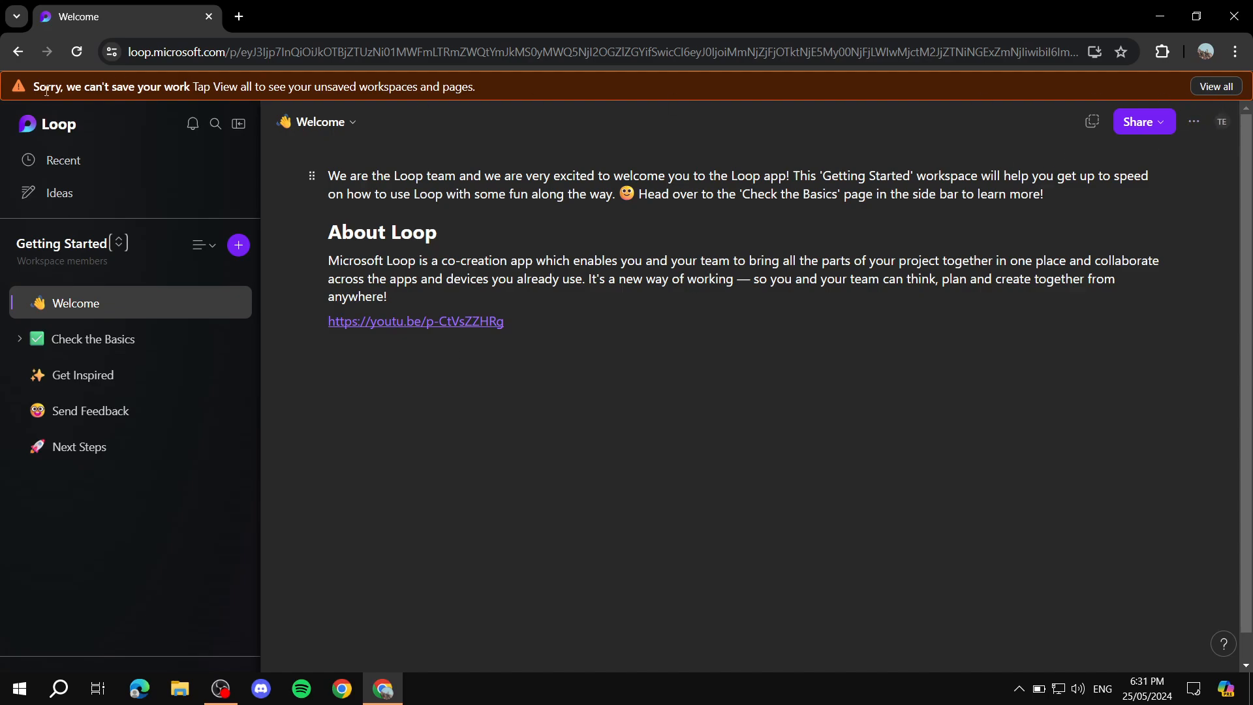
- View the list of all unsaved workspaces and pages, and close it
{"action": "left_click_drag", "start_coordinate": [38, 90], "coordinate": [1012, 68]}
{"action": "left_click", "coordinate": [1218, 87]}
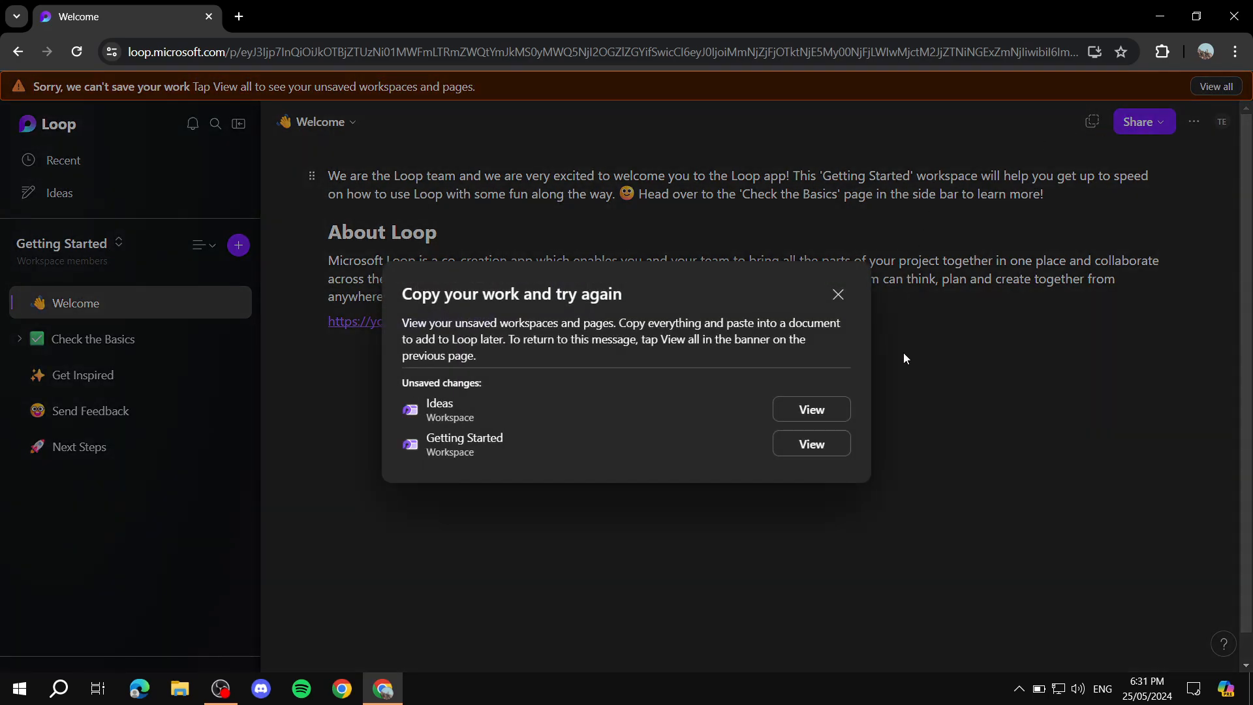
{"action": "left_click", "coordinate": [838, 295]}
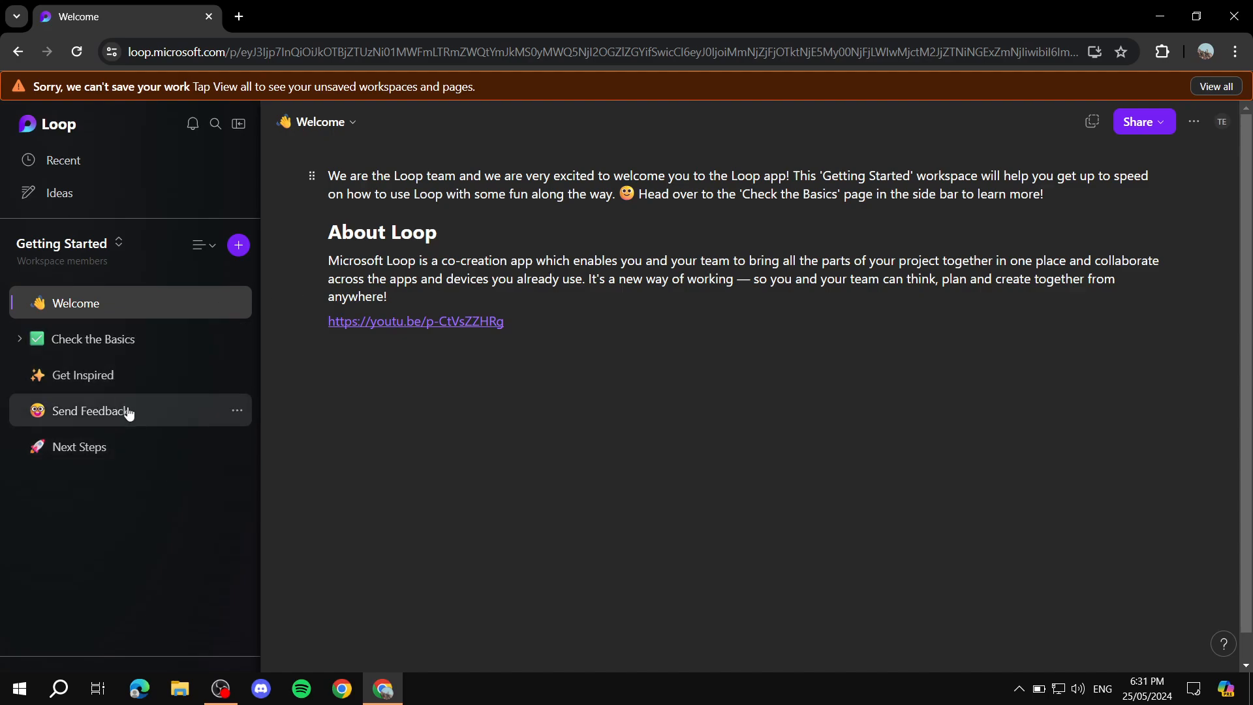
{"action": "left_click_drag", "start_coordinate": [15, 253], "coordinate": [111, 258]}
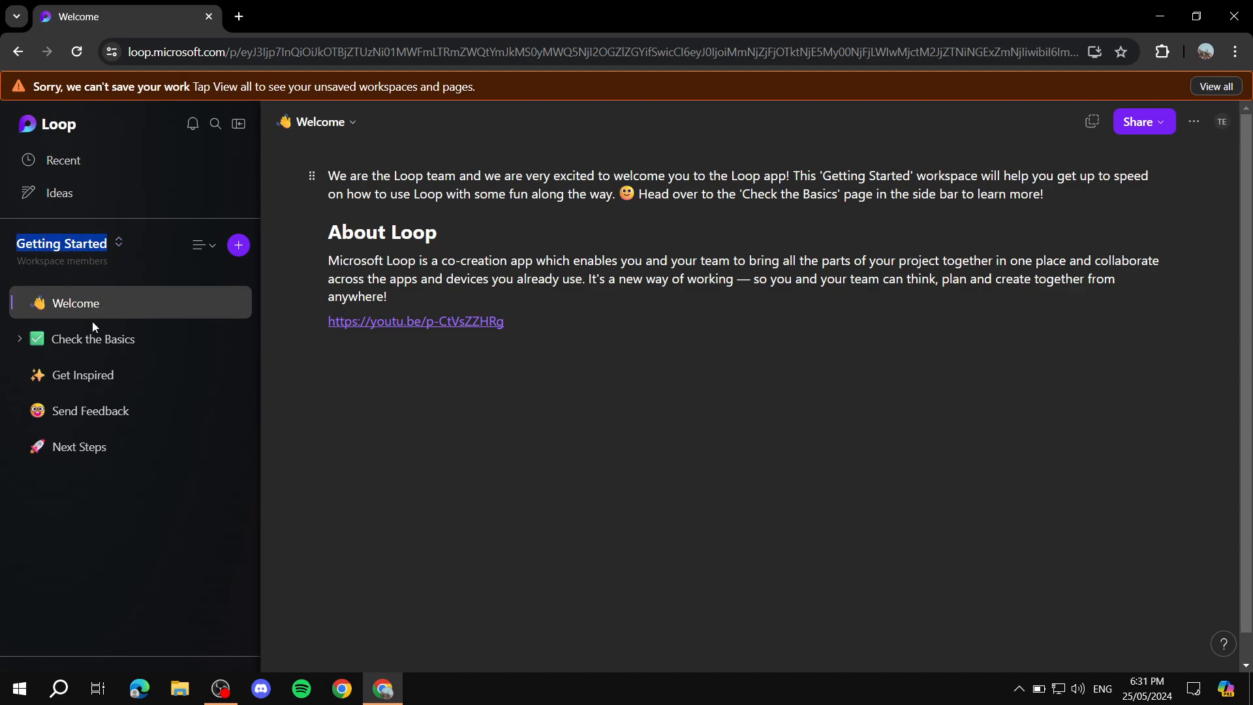
{"action": "left_click_drag", "start_coordinate": [56, 317], "coordinate": [167, 340]}
{"action": "left_click_drag", "start_coordinate": [76, 380], "coordinate": [164, 390]}
- Browse all workspaces, check the options of the Getting Started workspace and open it again
{"action": "left_click", "coordinate": [118, 243]}
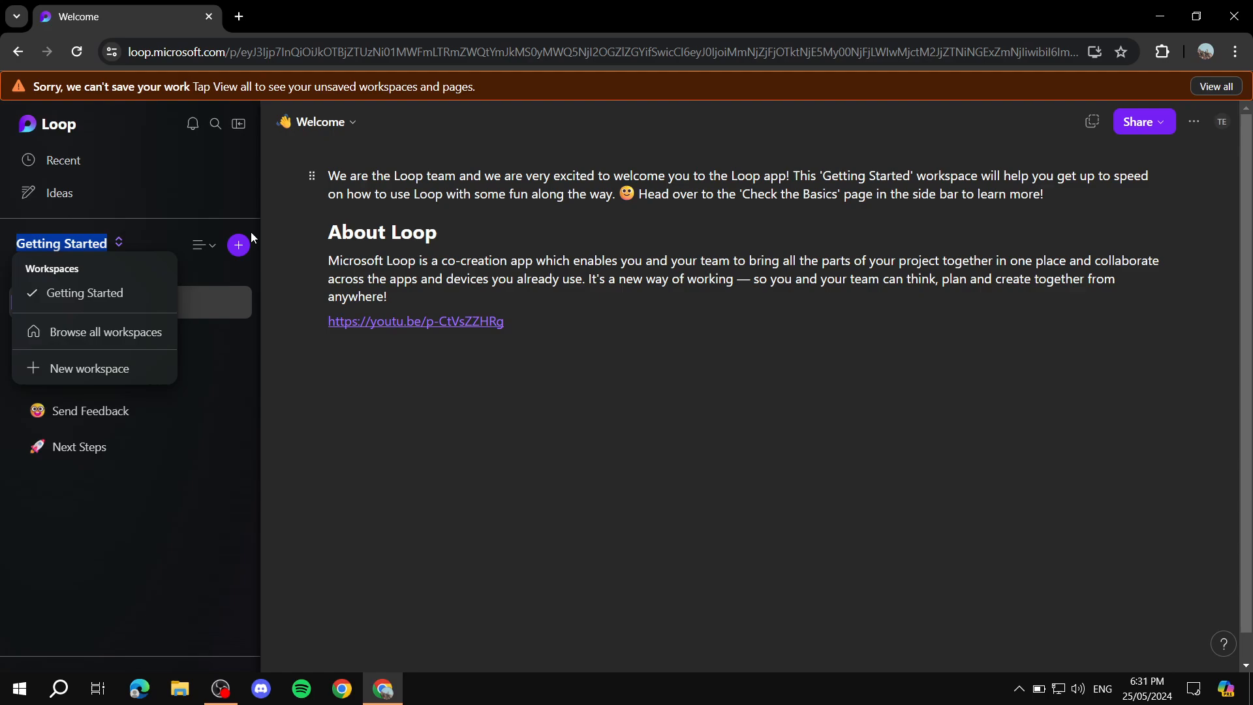
{"action": "left_click", "coordinate": [139, 332]}
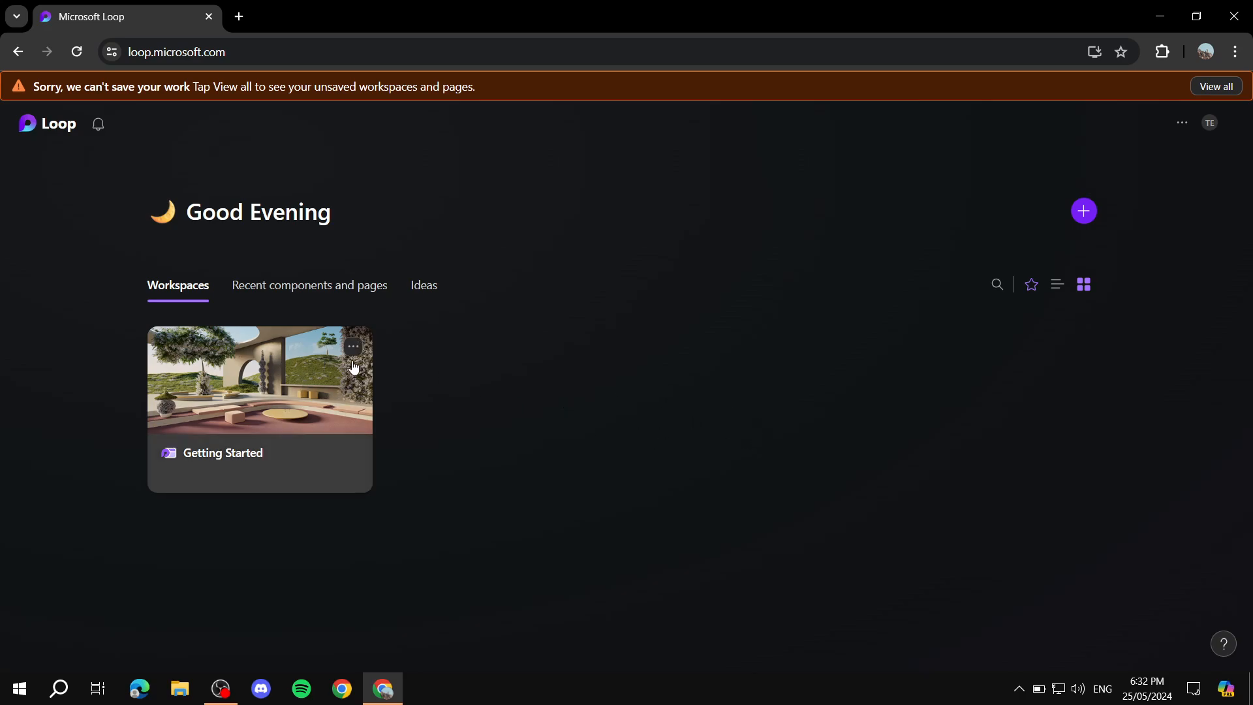
{"action": "left_click", "coordinate": [354, 347]}
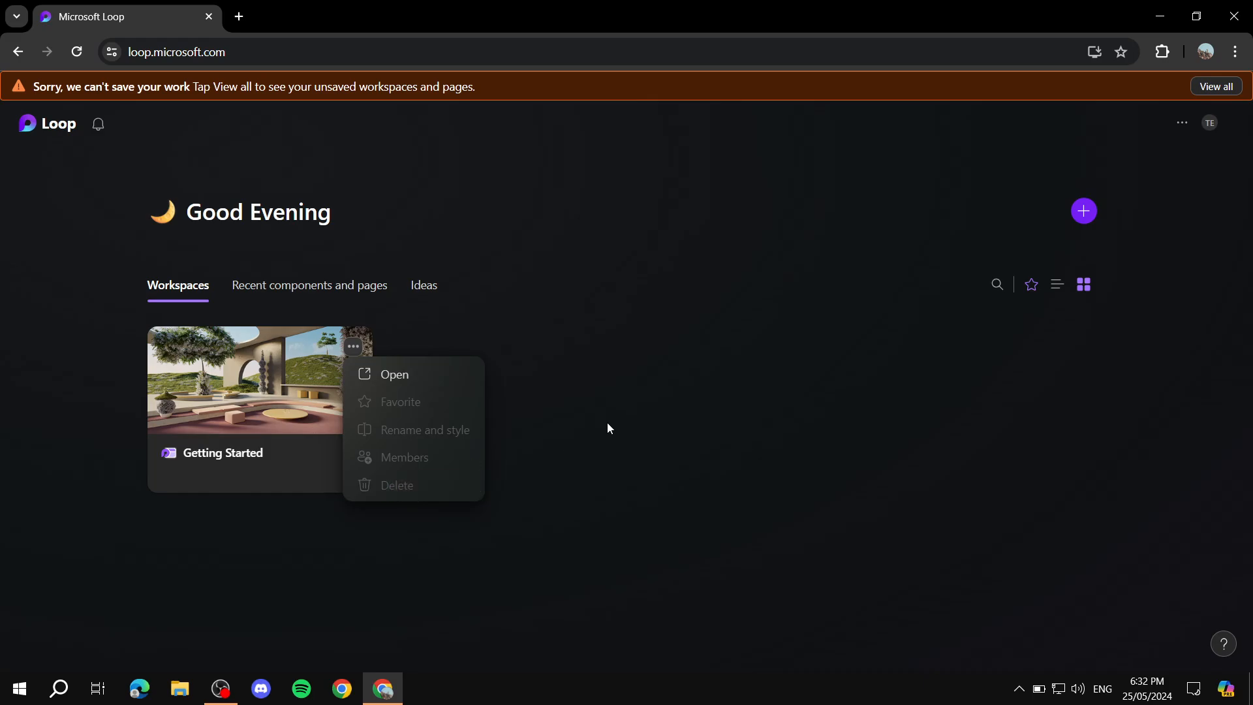
{"action": "left_click", "coordinate": [434, 371]}
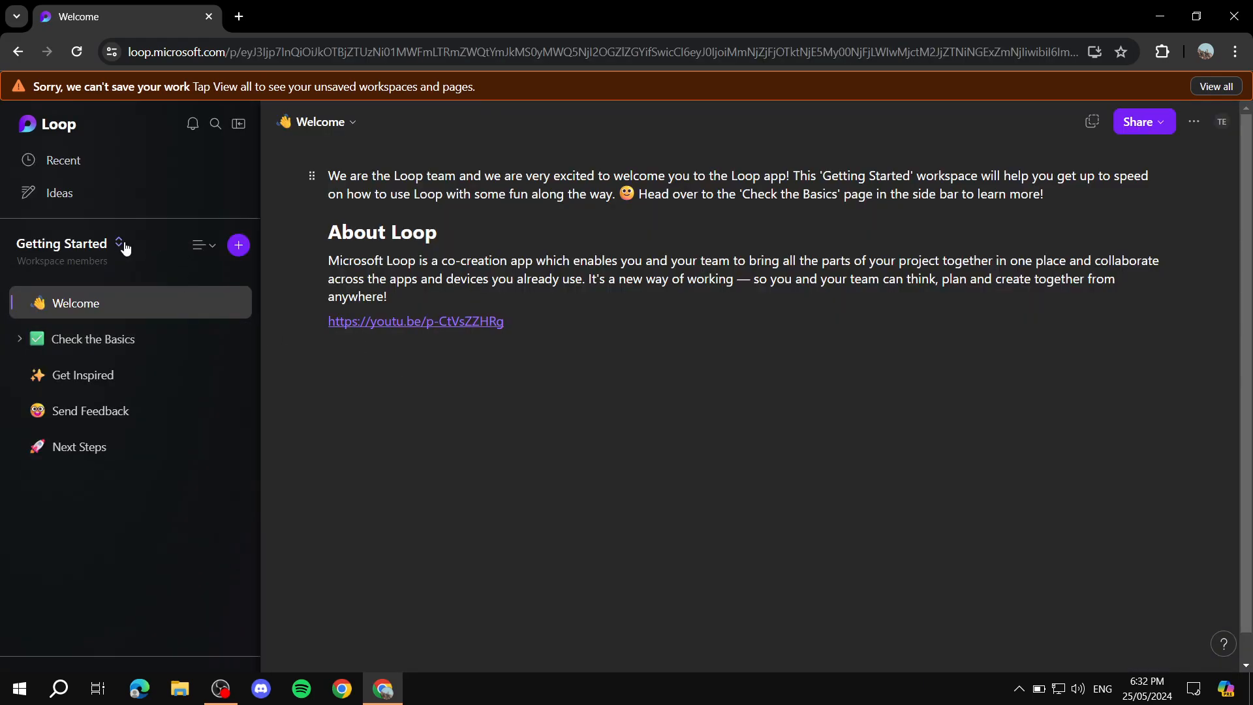
- Begin a new workspace from the overview of all workspaces and set its cover to the grey puzzle-piece image from Workflow
{"action": "left_click", "coordinate": [121, 242]}
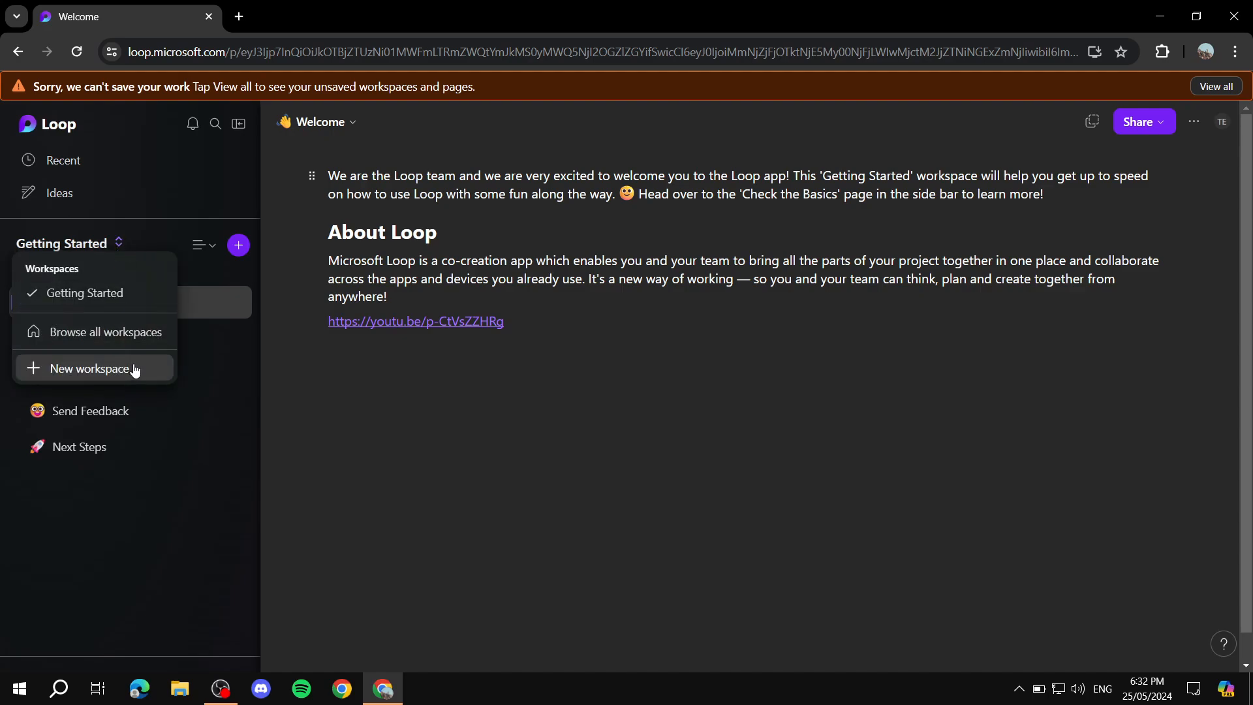
{"action": "left_click", "coordinate": [118, 334]}
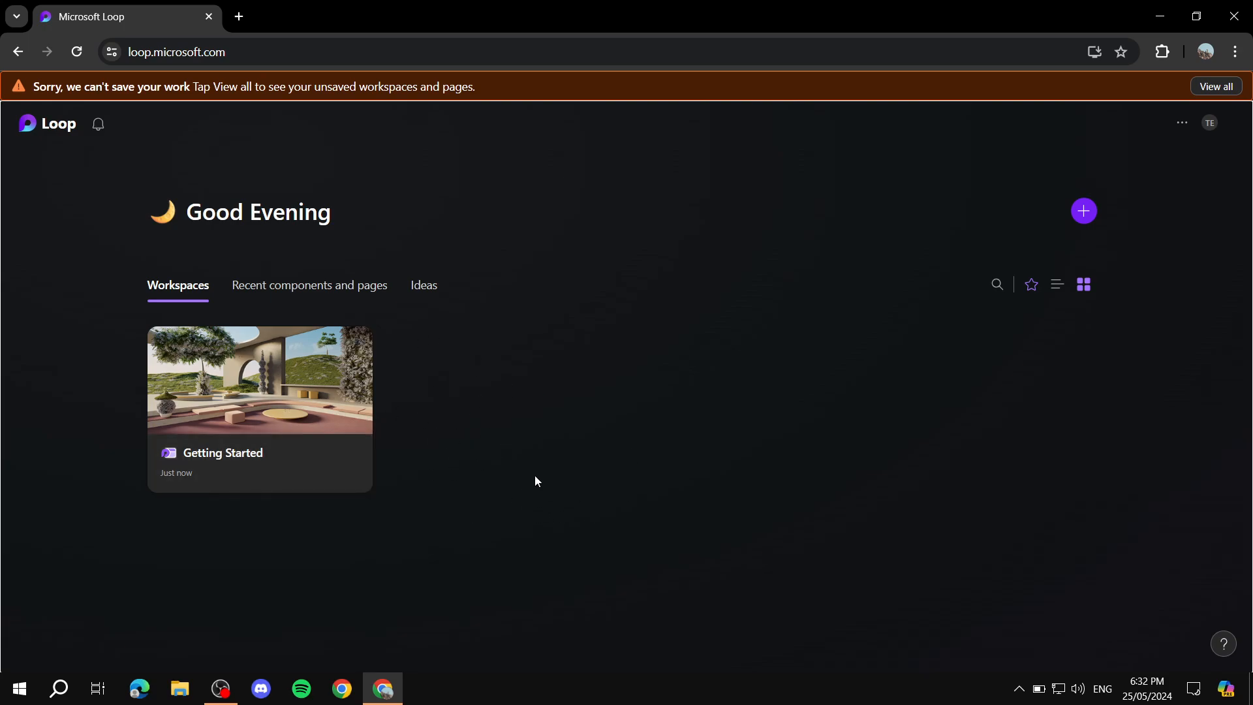
{"action": "left_click", "coordinate": [1085, 211]}
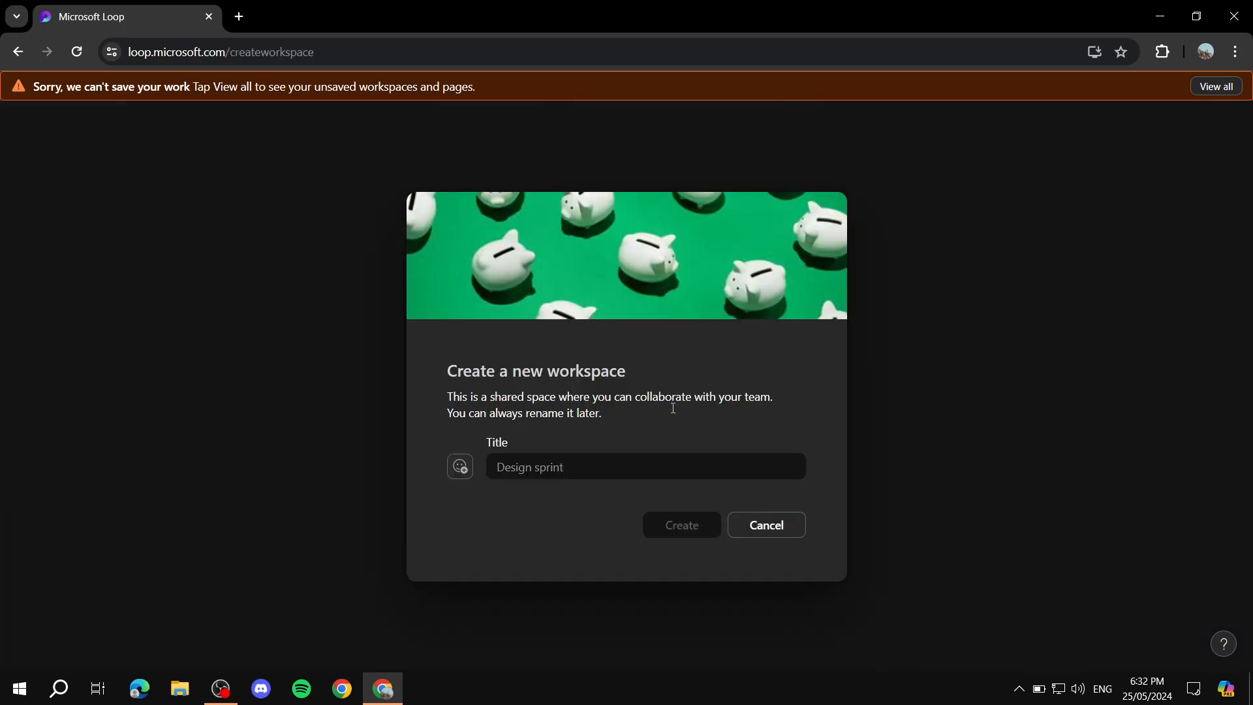
{"action": "mouse_move", "coordinate": [595, 235]}
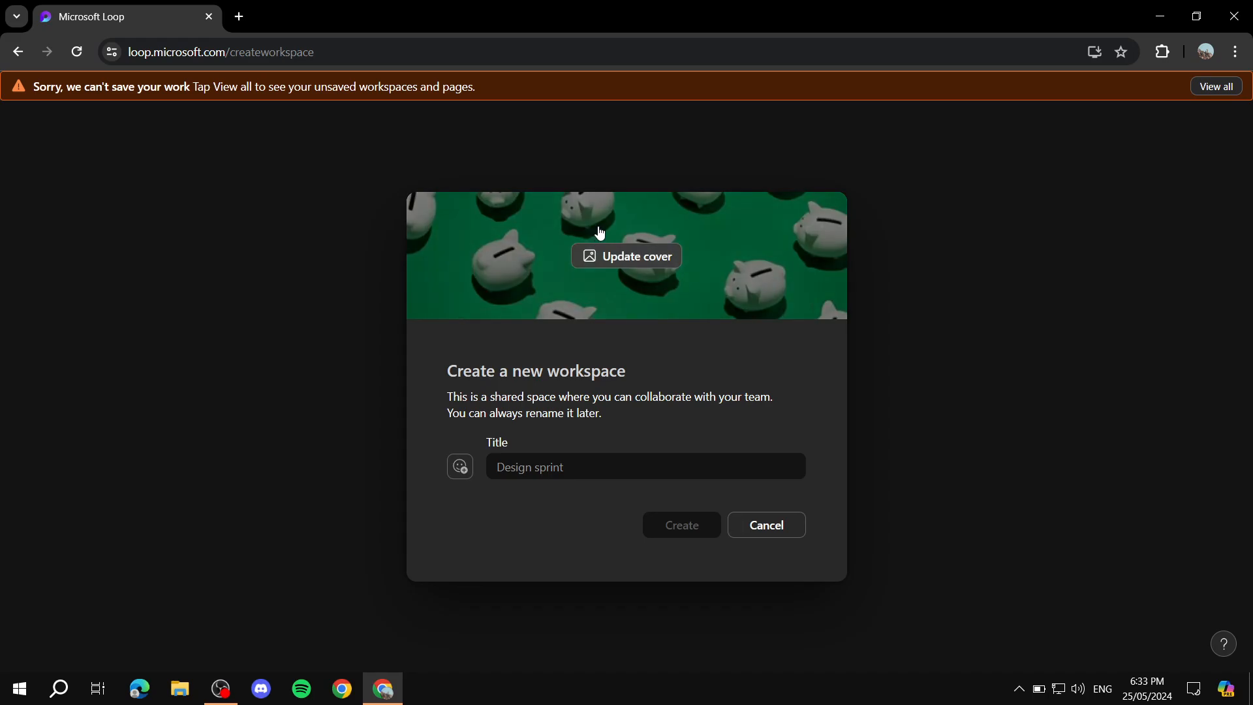
{"action": "left_click", "coordinate": [612, 263]}
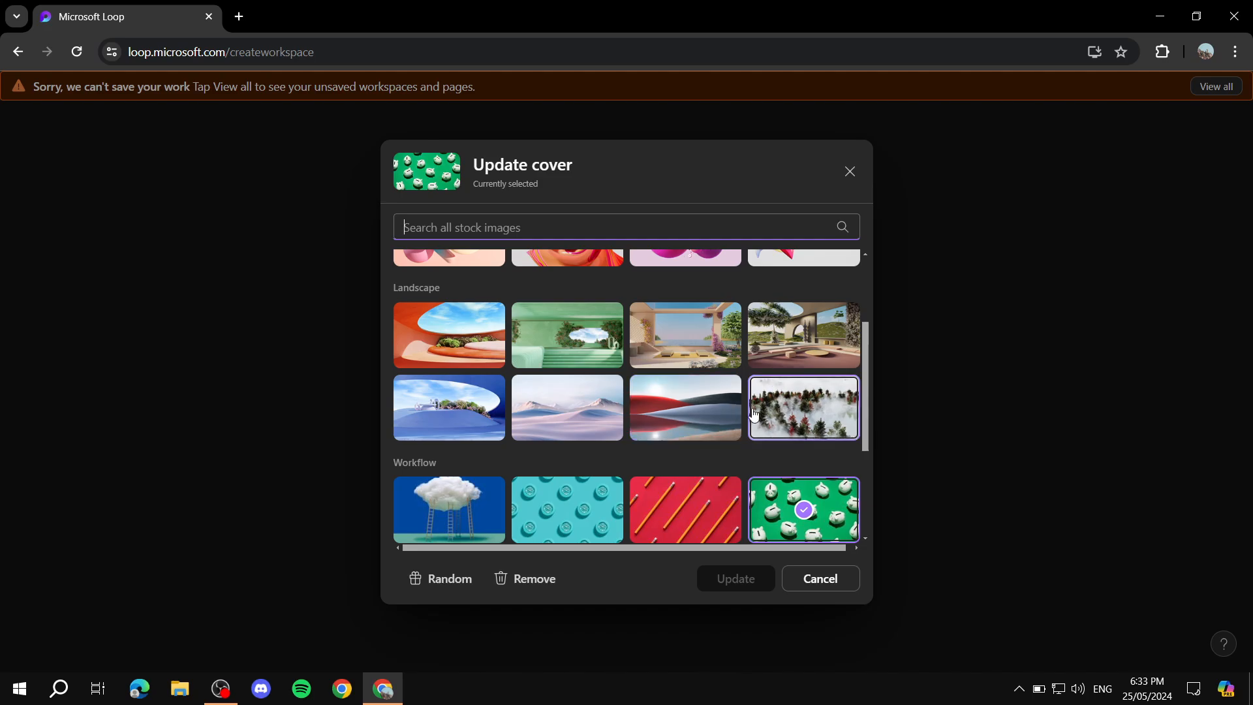
{"action": "scroll", "coordinate": [518, 466], "scroll_direction": "down", "scroll_amount": 1}
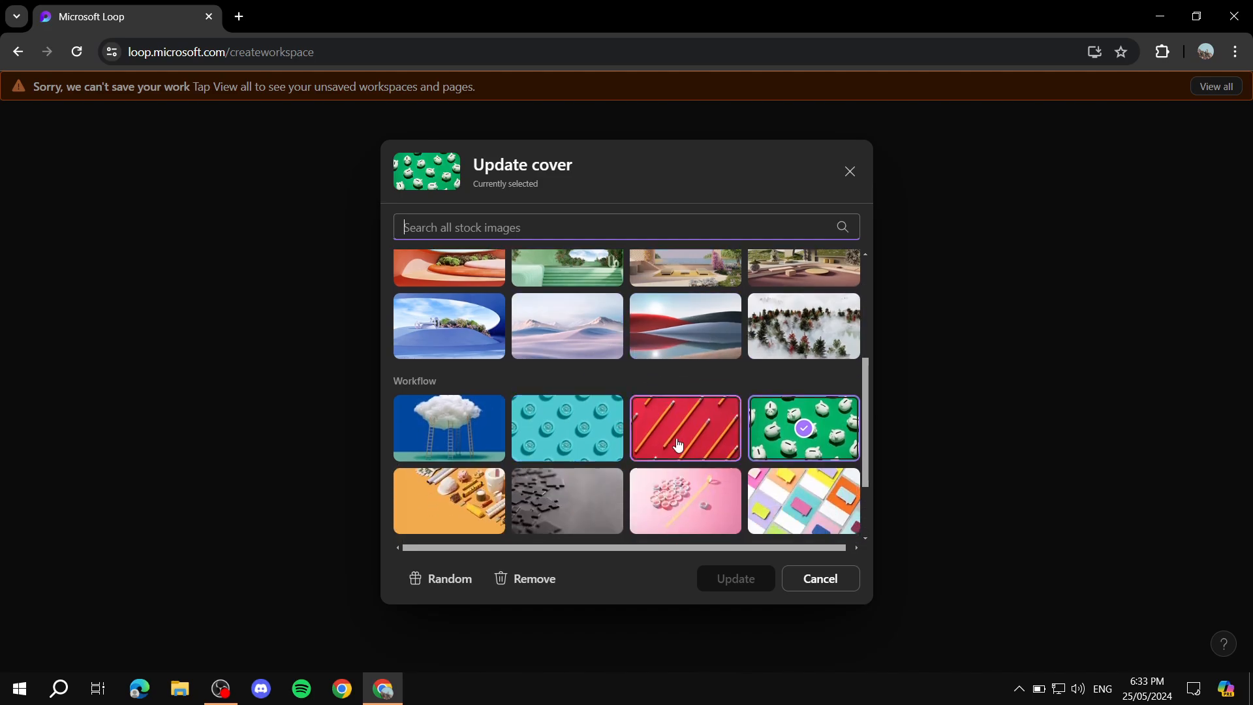
{"action": "left_click", "coordinate": [567, 500]}
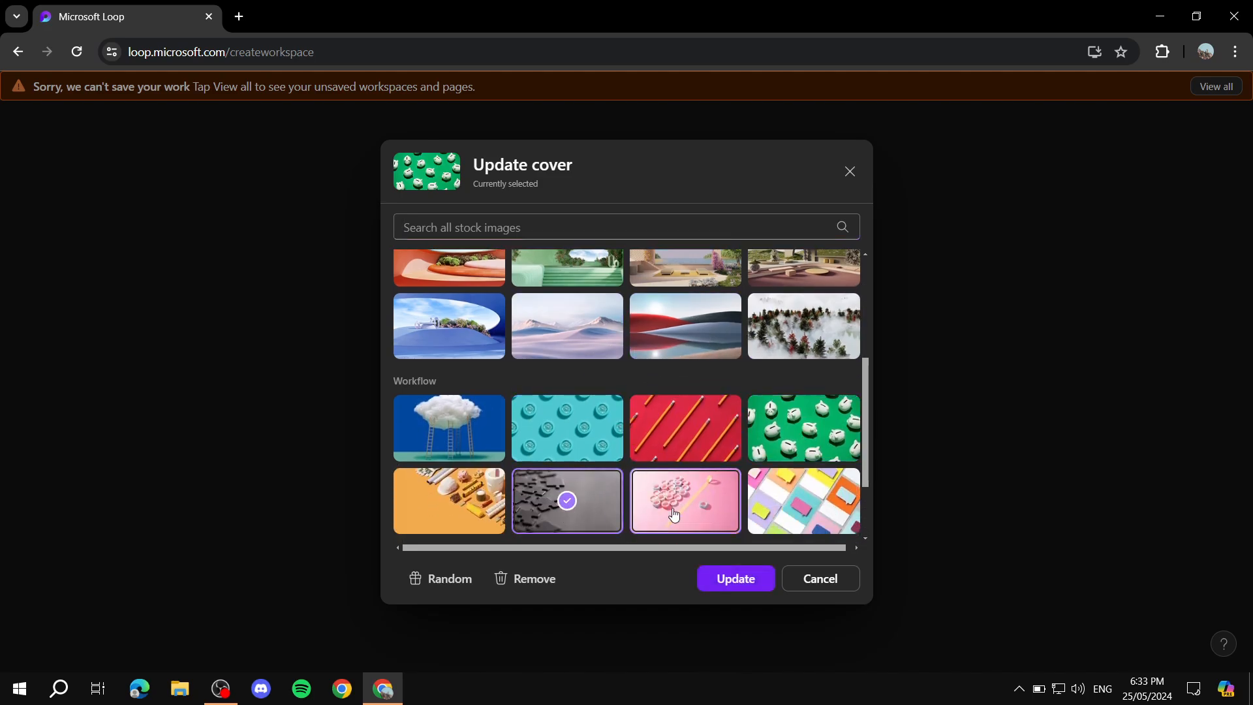
{"action": "left_click", "coordinate": [732, 583]}
- Title the new workspace "Youtube Channel" and create it
{"action": "left_click", "coordinate": [621, 478]}
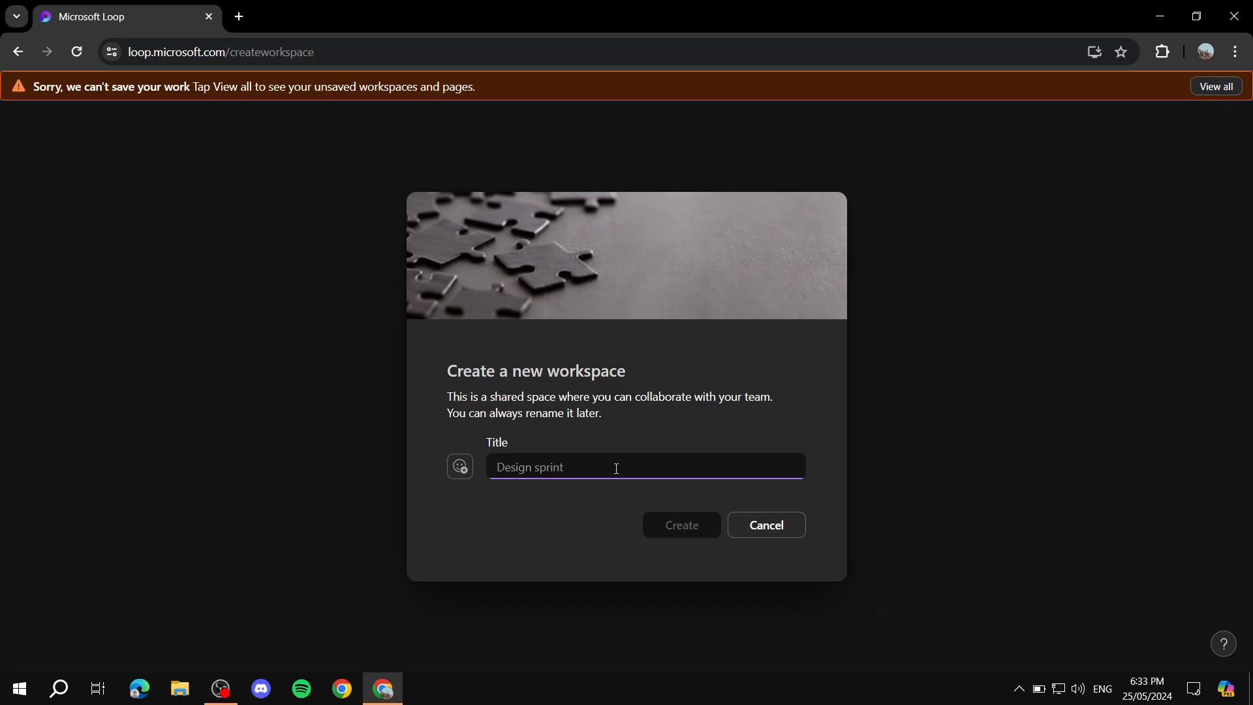
{"action": "type", "text": "Youtube "}
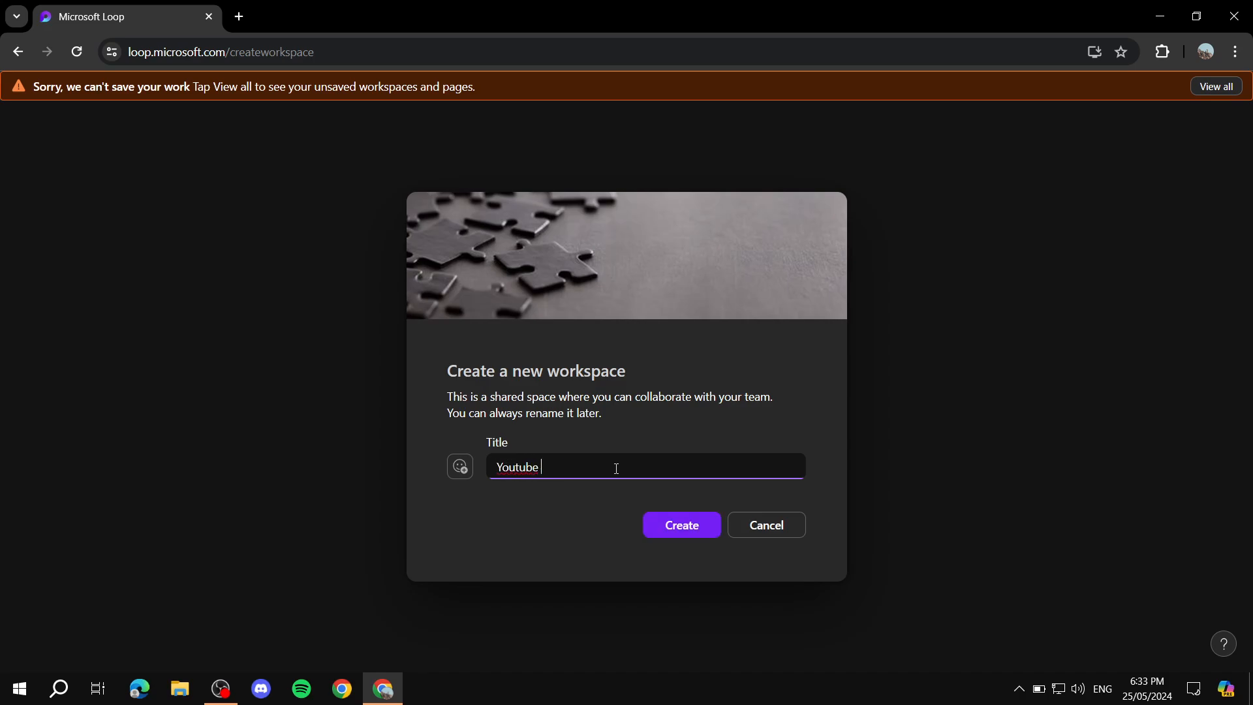
{"action": "type", "text": "Chane"}
{"action": "key", "text": "BackSpace"}
{"action": "type", "text": "nel"}
{"action": "left_click", "coordinate": [666, 524]}
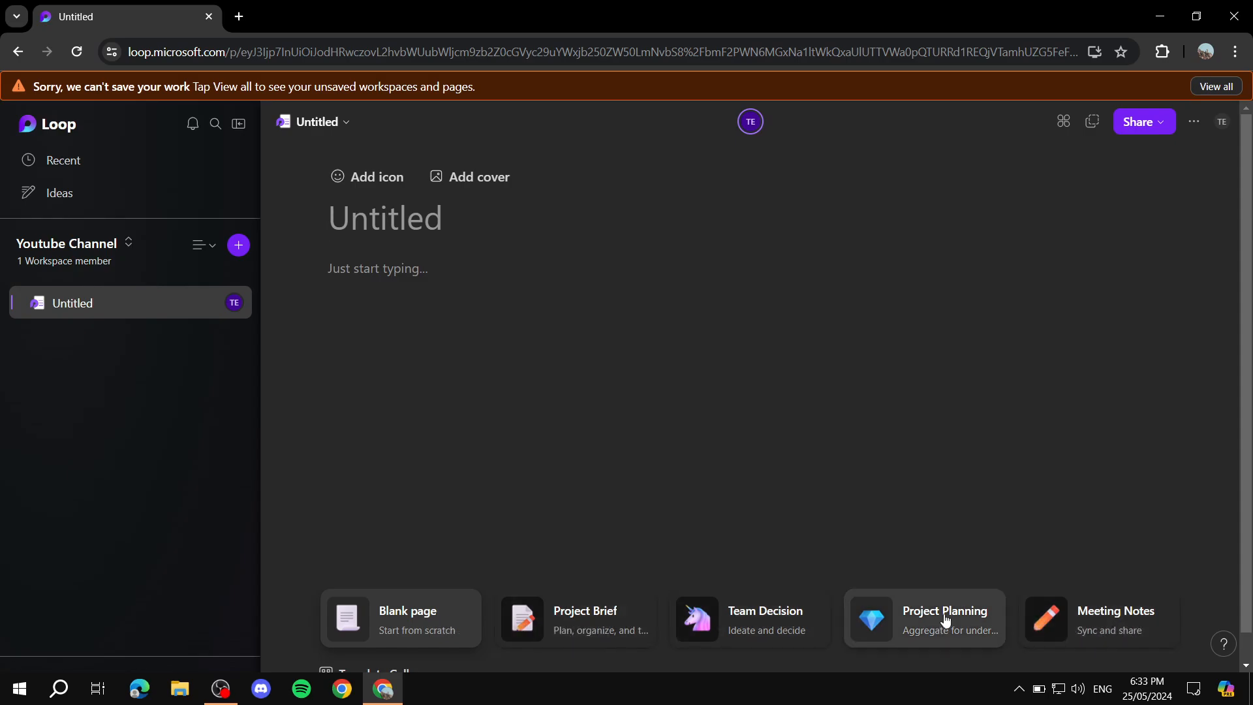
- Preview the Project Brief template on the untitled page and examine its sections from the overview to the project deliverables
{"action": "mouse_move", "coordinate": [605, 613]}
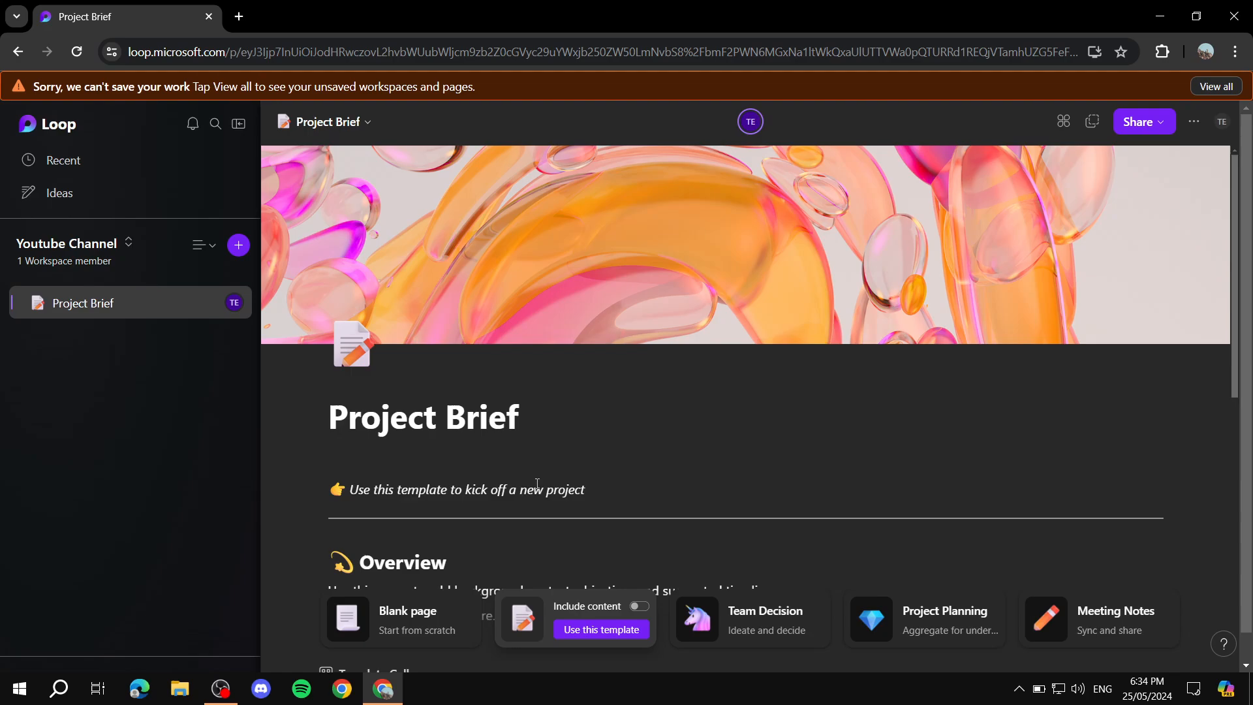
{"action": "scroll", "coordinate": [504, 449], "scroll_direction": "down", "scroll_amount": 1}
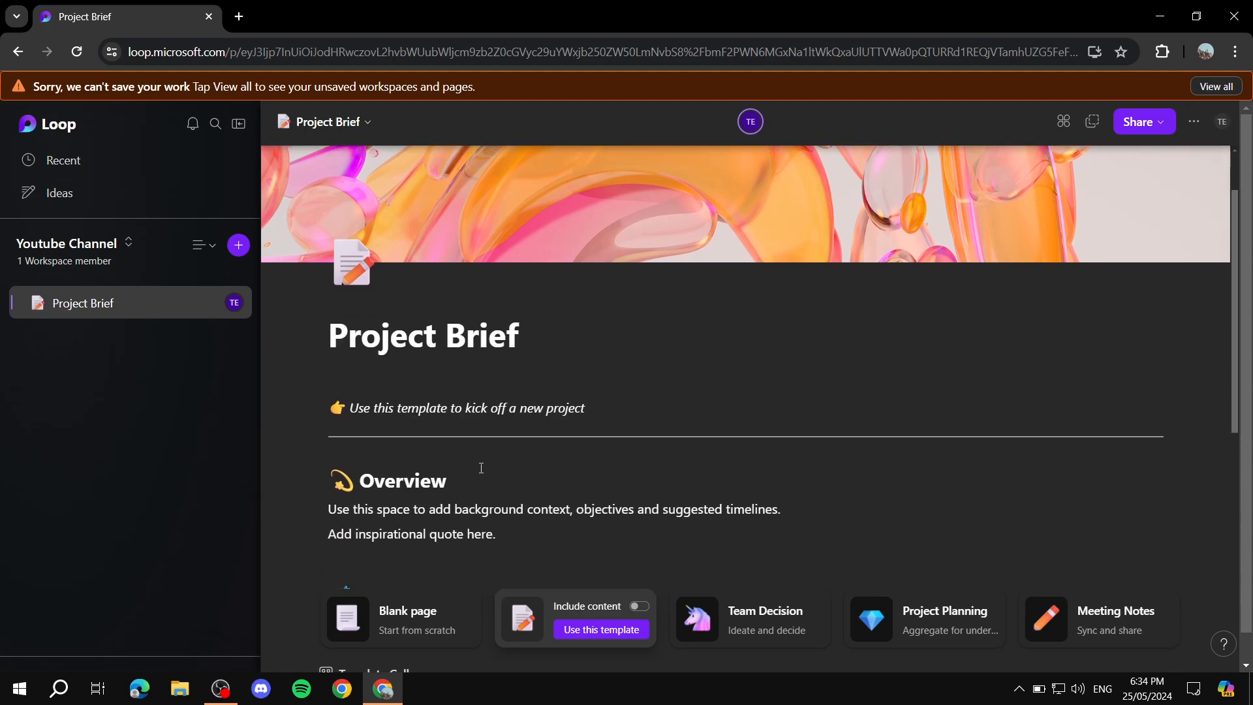
{"action": "scroll", "coordinate": [438, 381], "scroll_direction": "down", "scroll_amount": 3}
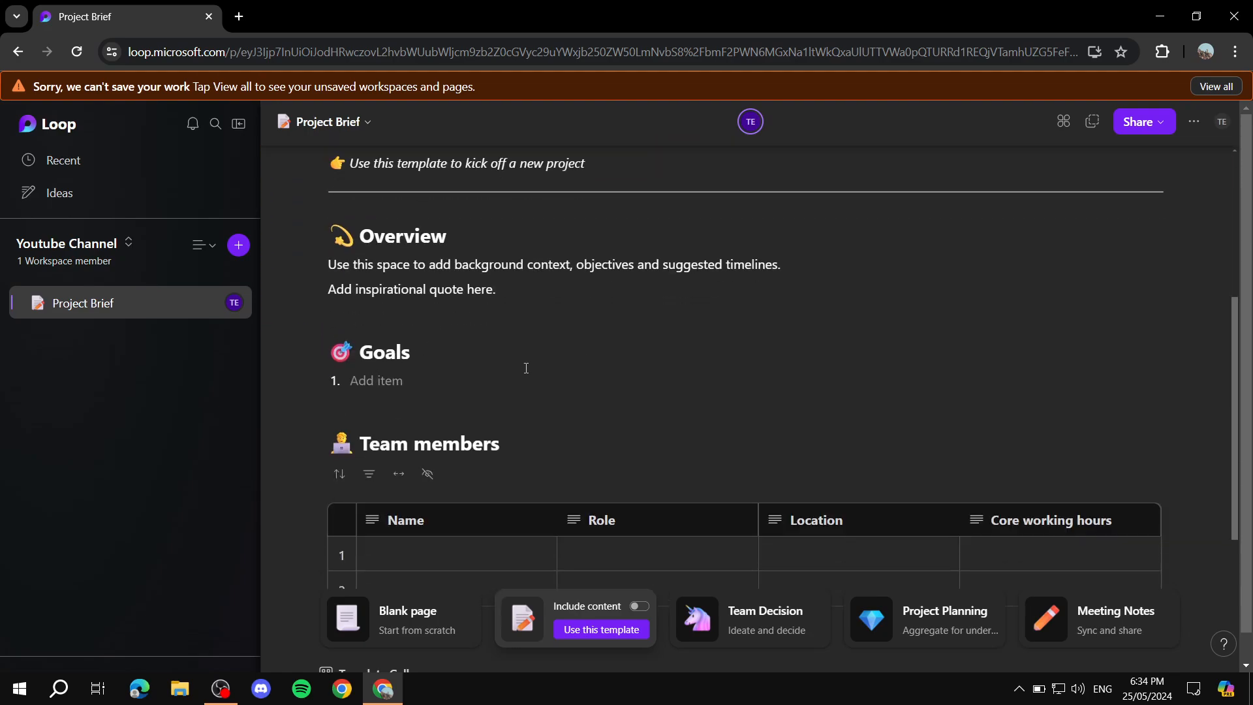
{"action": "scroll", "coordinate": [526, 368], "scroll_direction": "down", "scroll_amount": 4}
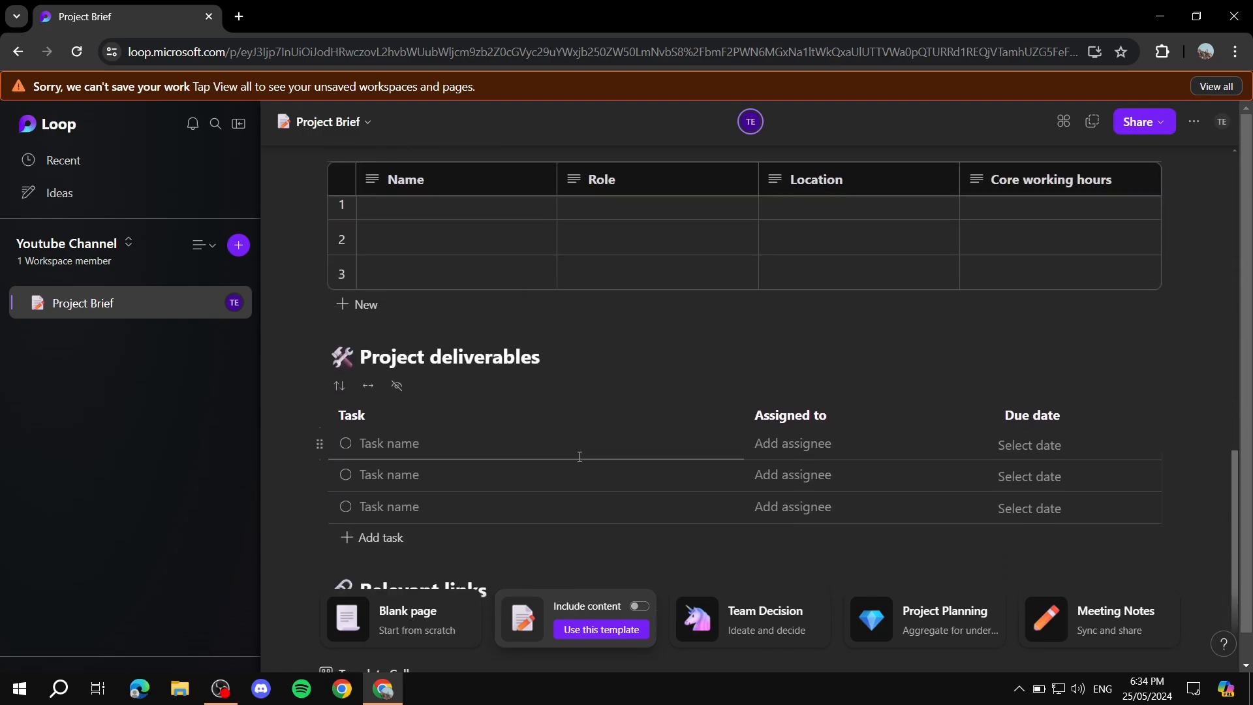
{"action": "scroll", "coordinate": [566, 507], "scroll_direction": "up", "scroll_amount": 8}
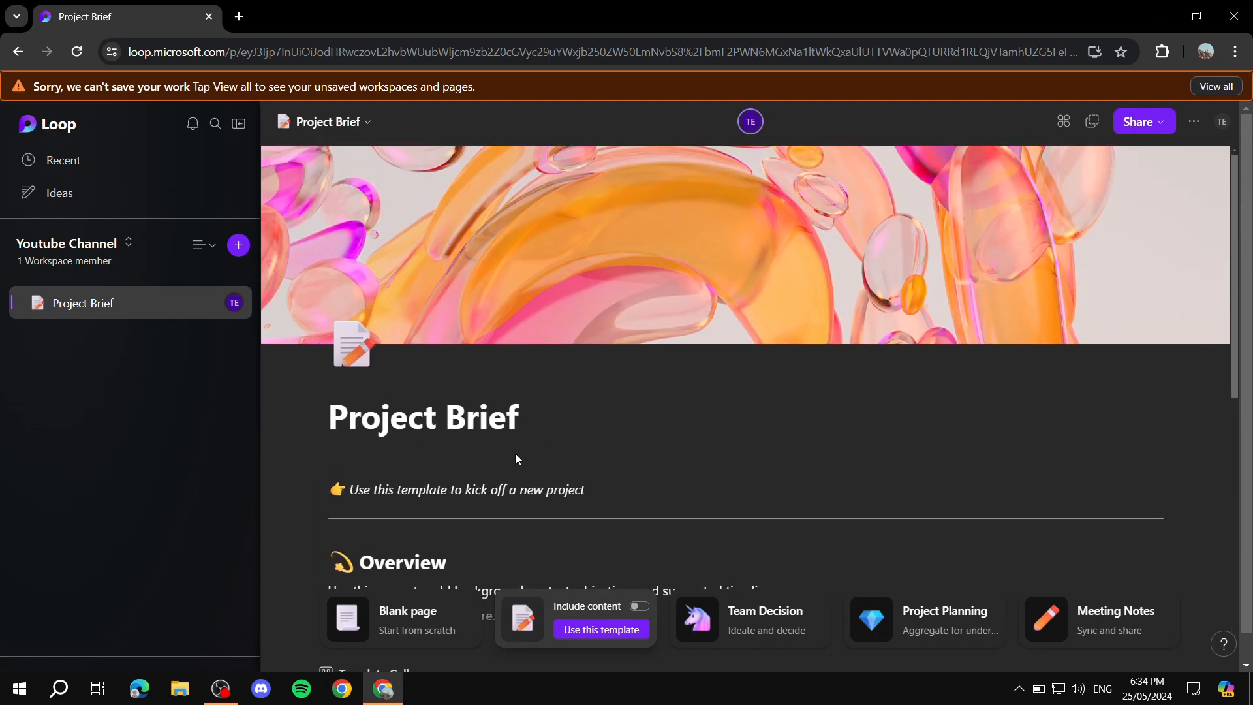
{"action": "scroll", "coordinate": [516, 458], "scroll_direction": "down", "scroll_amount": 8}
{"action": "scroll", "coordinate": [572, 457], "scroll_direction": "up", "scroll_amount": 5}
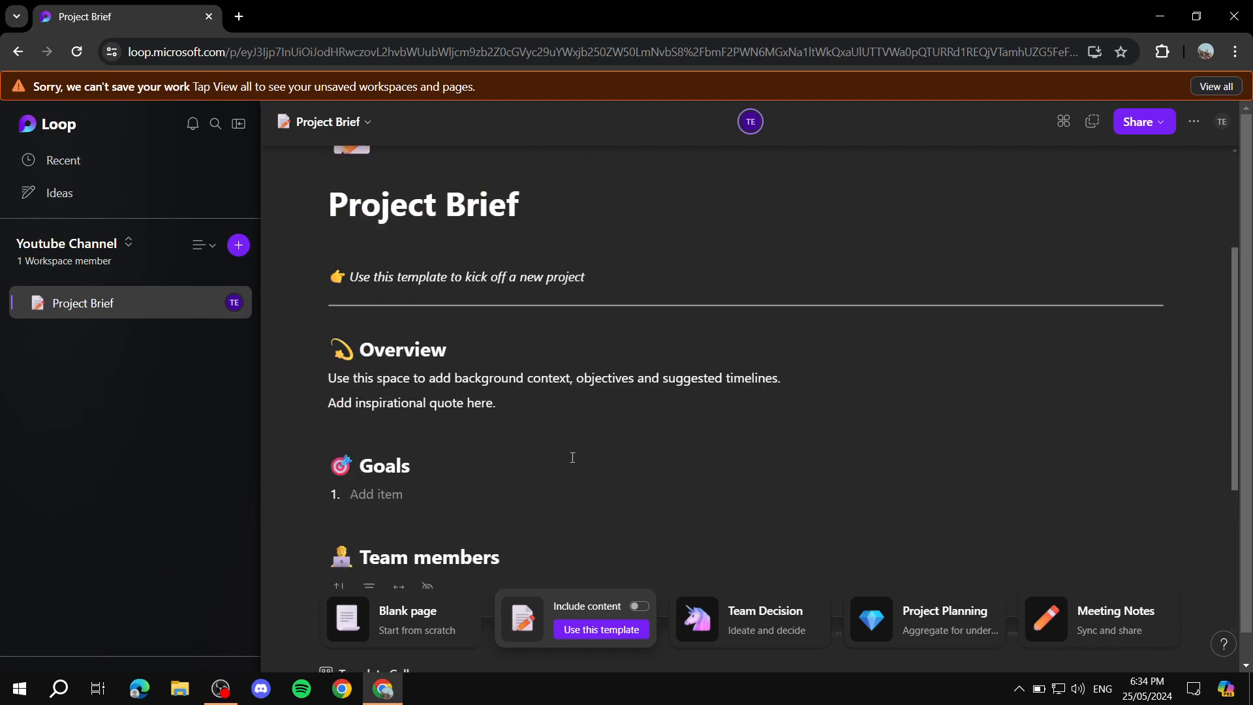
{"action": "scroll", "coordinate": [572, 457], "scroll_direction": "up", "scroll_amount": 3}
- Preview the Team Decision and Project Planning templates and examine their tables and sections
{"action": "mouse_move", "coordinate": [740, 615]}
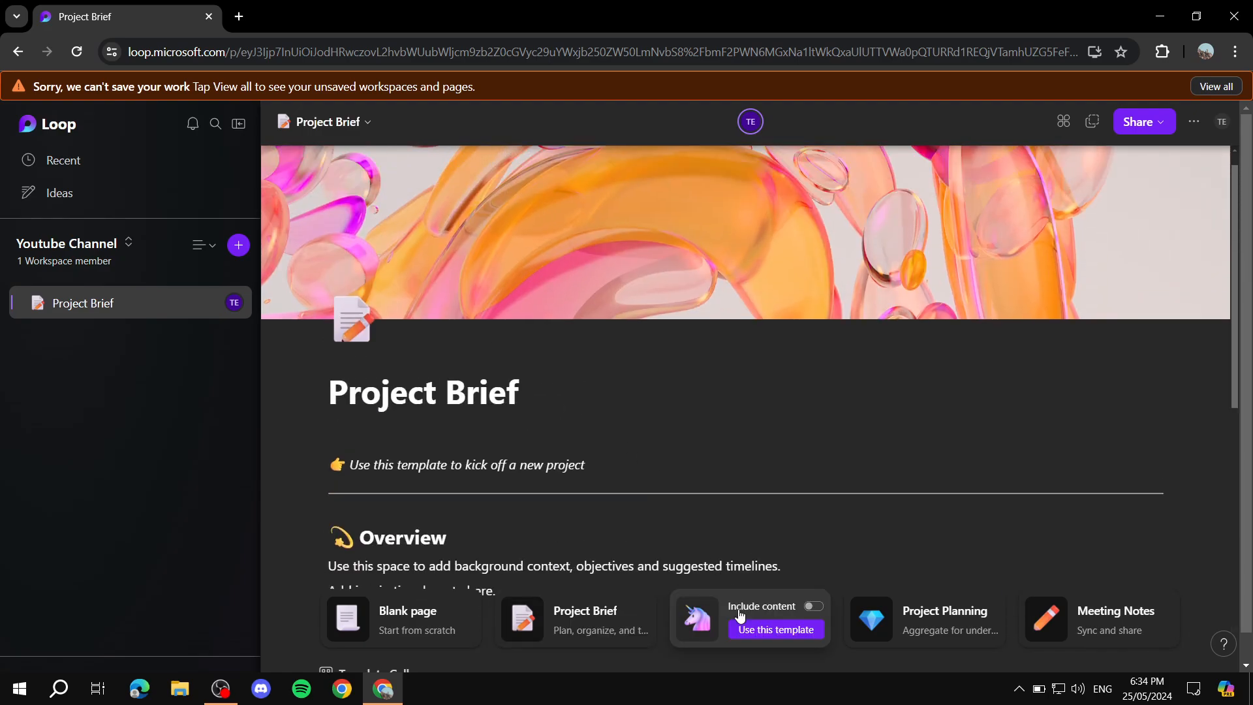
{"action": "scroll", "coordinate": [576, 424], "scroll_direction": "down", "scroll_amount": 10}
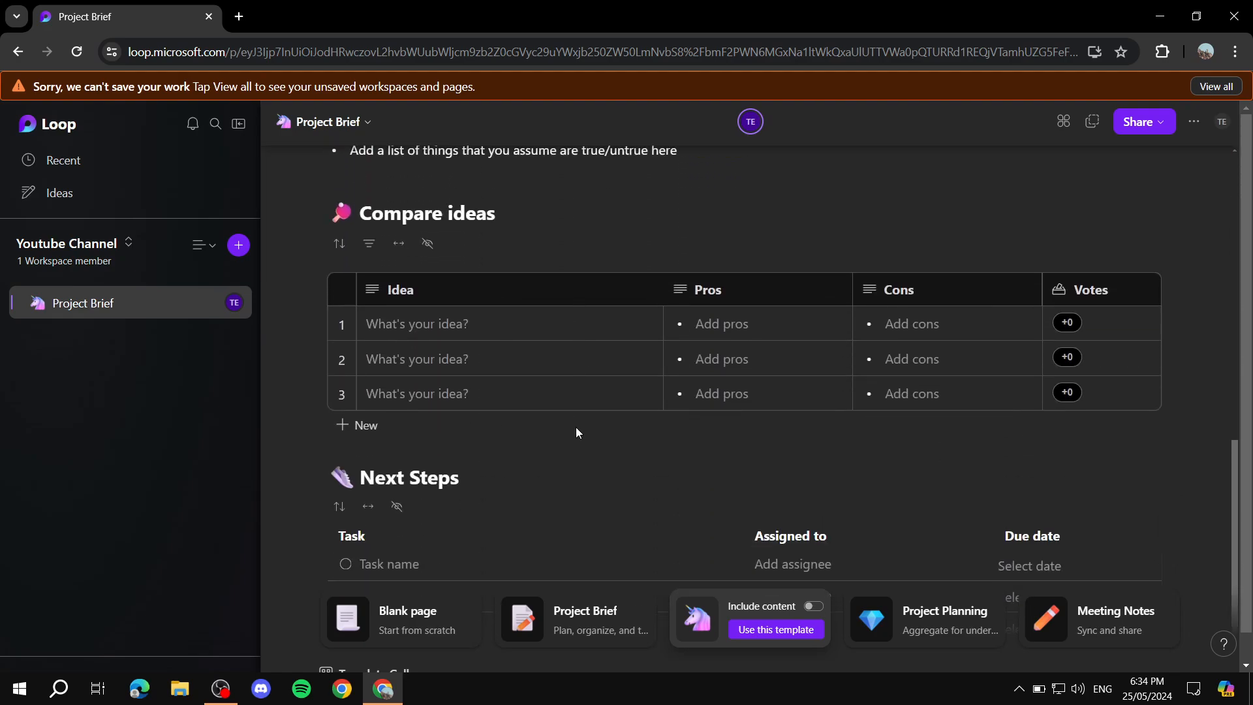
{"action": "left_click", "coordinate": [925, 613]}
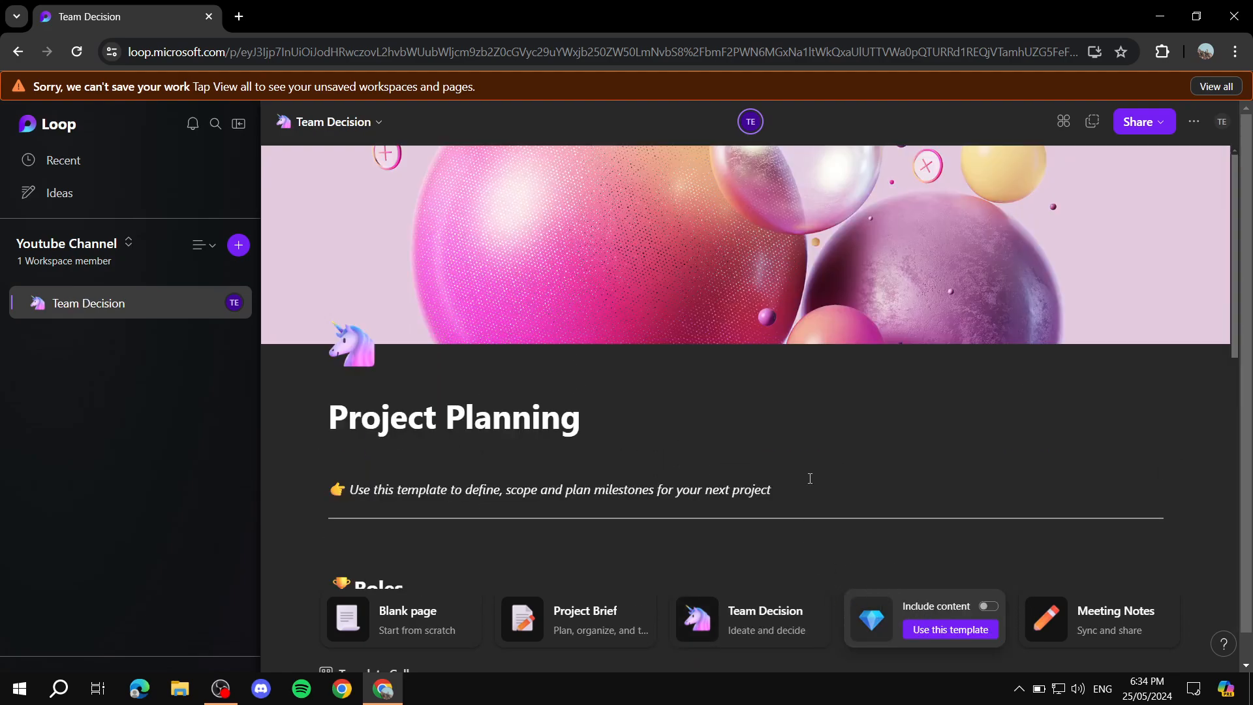
{"action": "scroll", "coordinate": [676, 456], "scroll_direction": "down", "scroll_amount": 10}
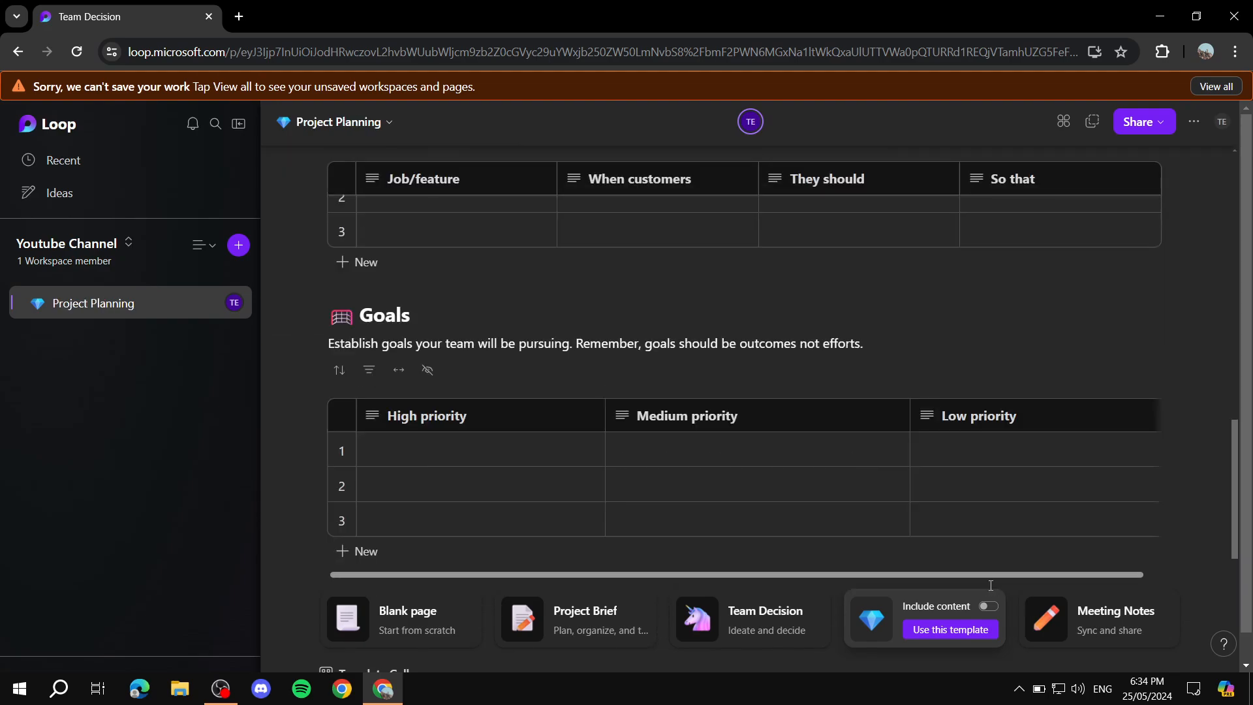
- Preview the Meeting Notes template down to its Tasks table and return to the Project Brief preview
{"action": "left_click", "coordinate": [1078, 616]}
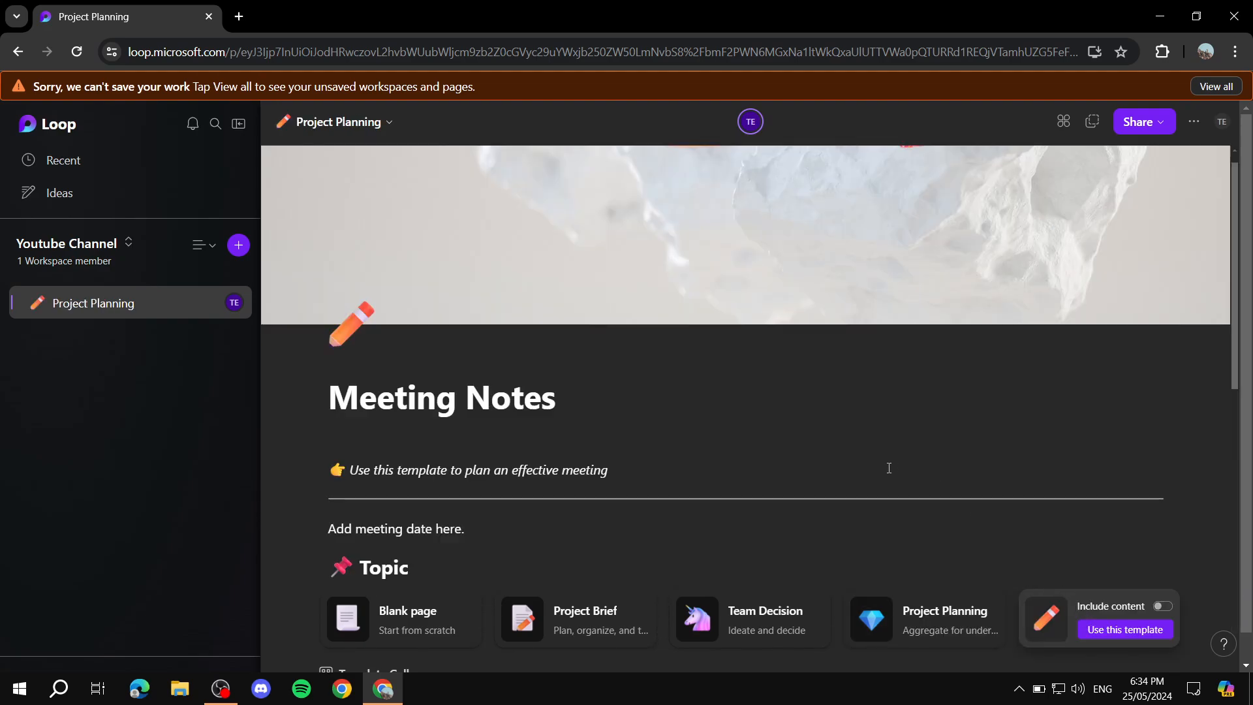
{"action": "scroll", "coordinate": [796, 476], "scroll_direction": "down", "scroll_amount": 10}
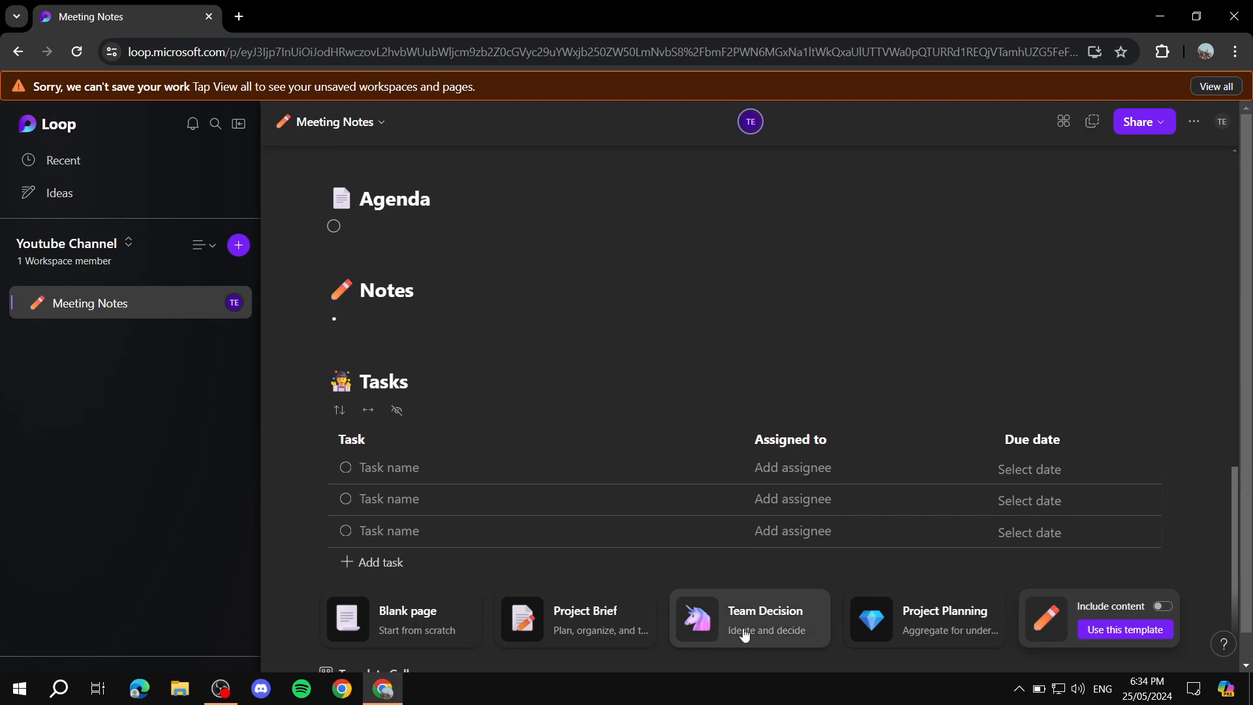
{"action": "left_click", "coordinate": [623, 613]}
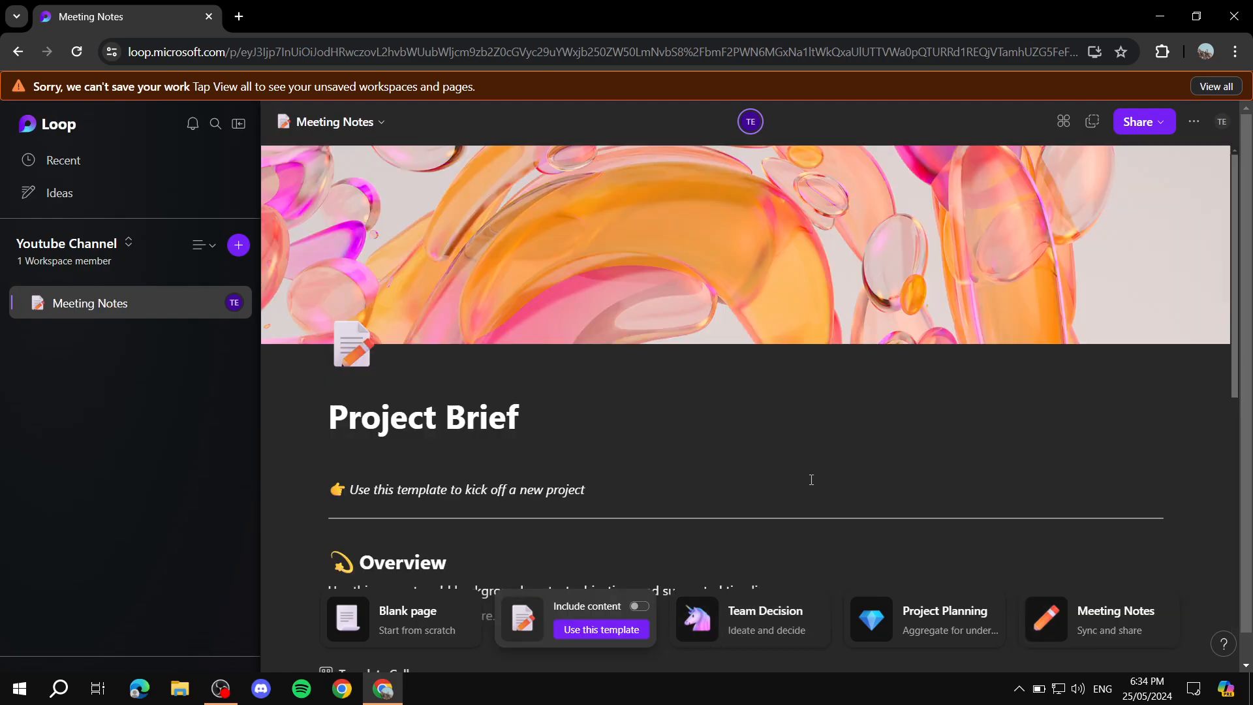
- Switch the page to the Blank page template and title it "Script Writing"
{"action": "left_click", "coordinate": [384, 609]}
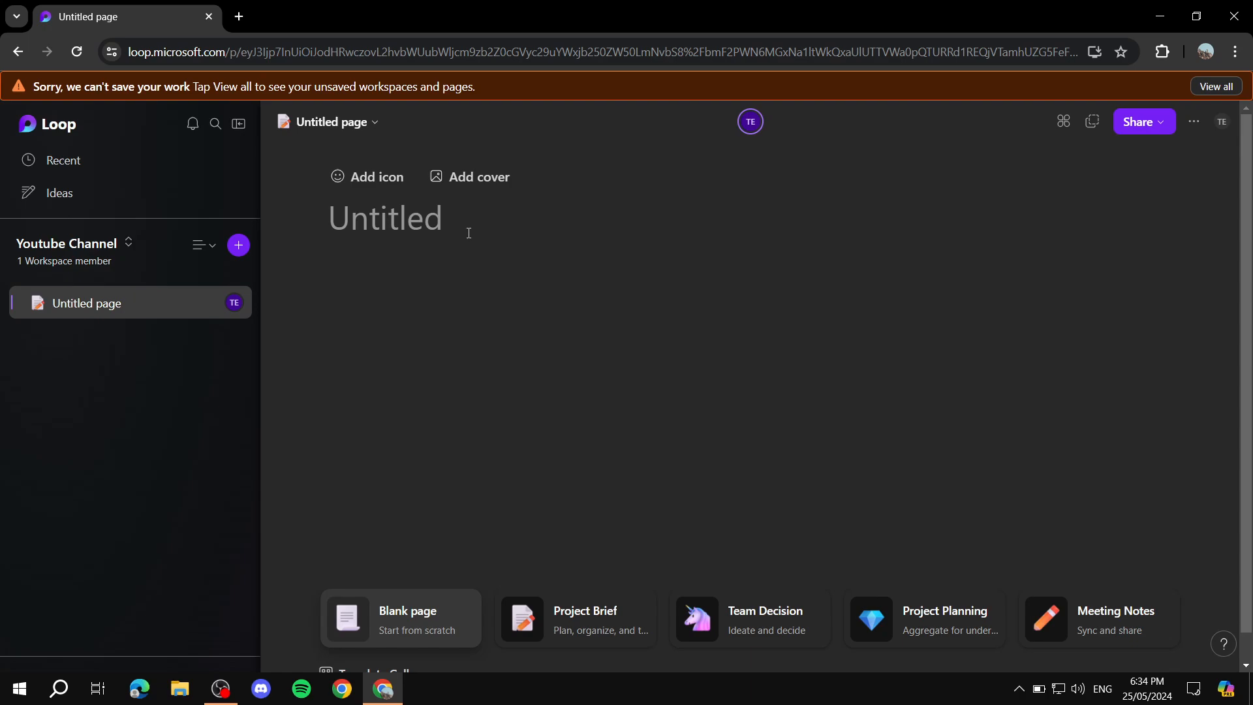
{"action": "type", "text": "Script "}
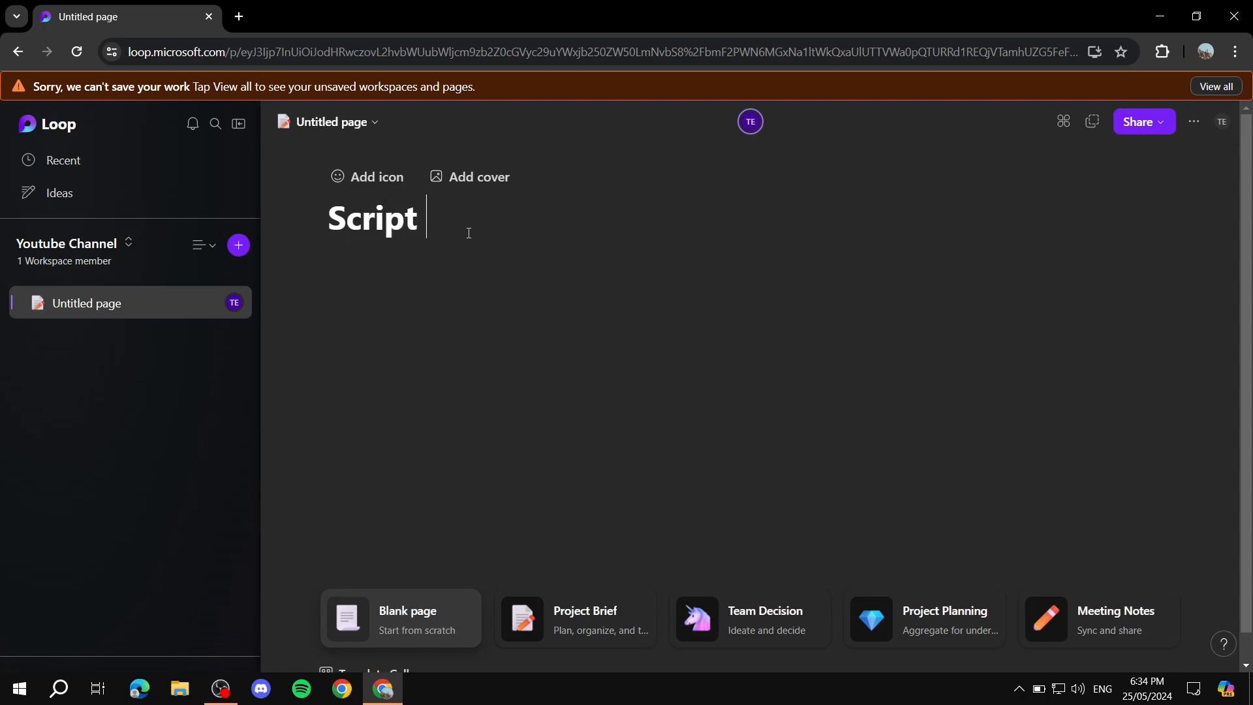
{"action": "type", "text": "Writing"}
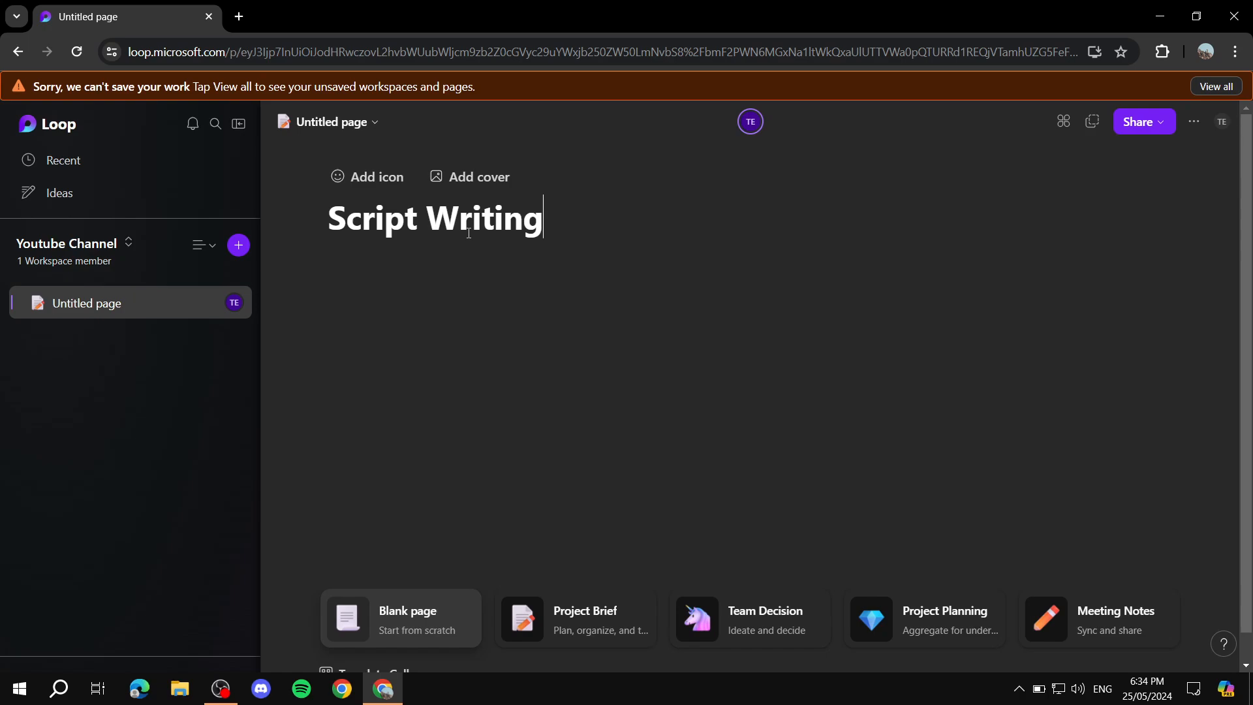
{"action": "key", "text": "Return"}
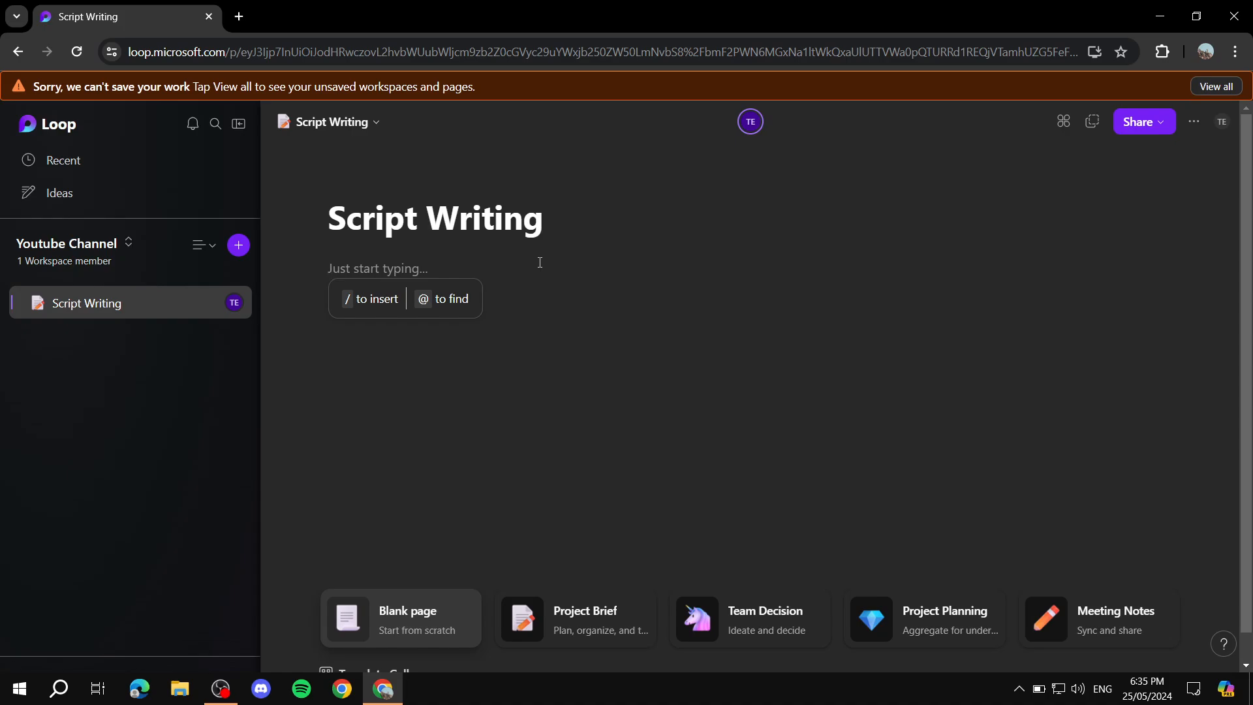
- Examine the elements that can be inserted on the page, from general items and text styles through templates to other apps
{"action": "type", "text": "/"}
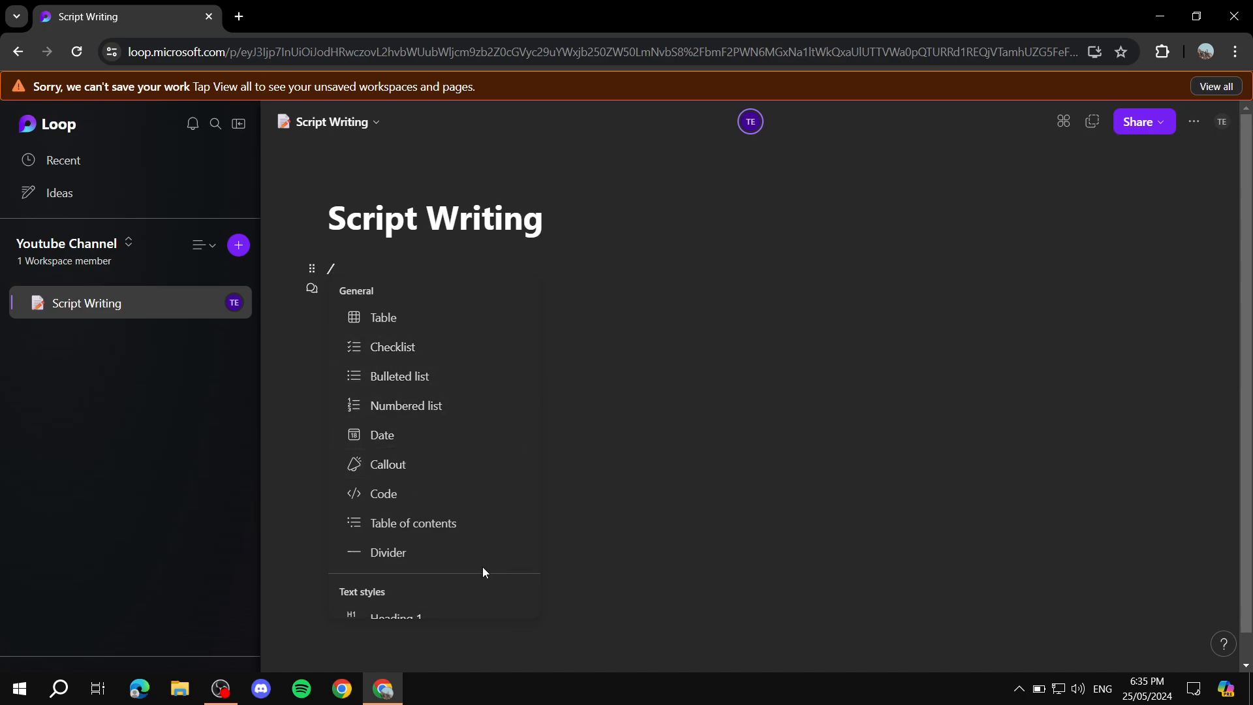
{"action": "scroll", "coordinate": [425, 440], "scroll_direction": "down", "scroll_amount": 1}
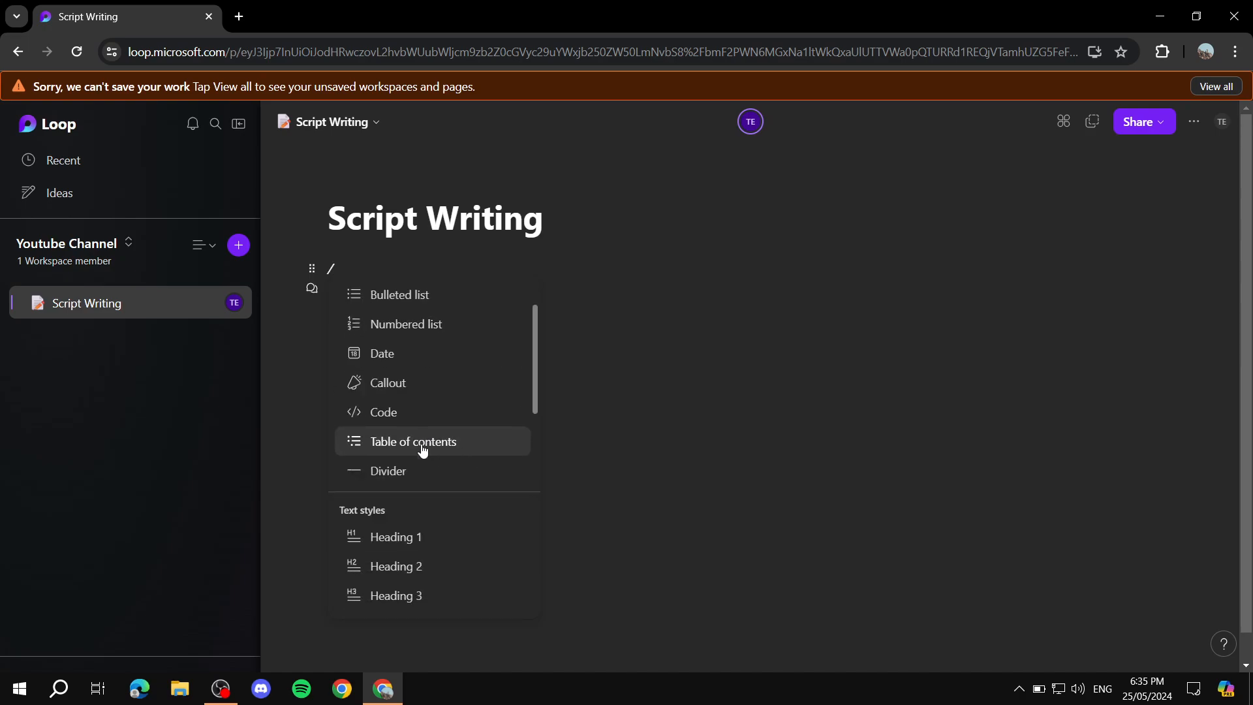
{"action": "scroll", "coordinate": [448, 465], "scroll_direction": "down", "scroll_amount": 1}
{"action": "scroll", "coordinate": [431, 522], "scroll_direction": "down", "scroll_amount": 1}
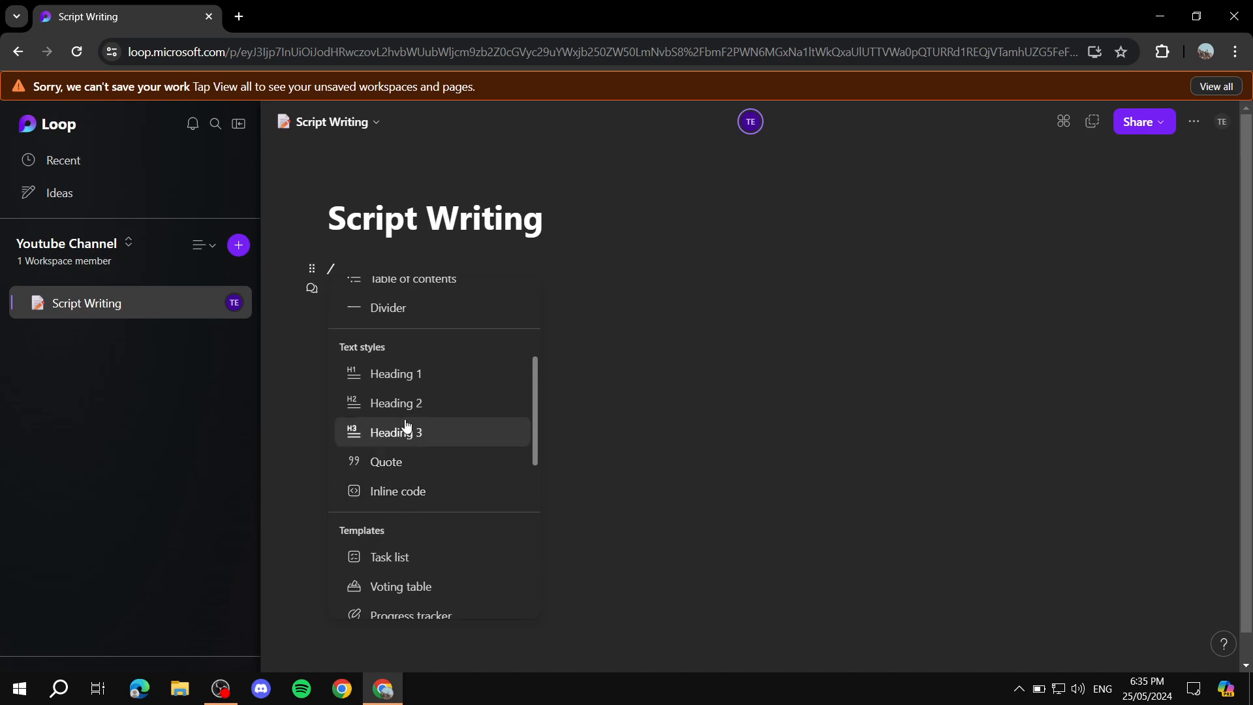
{"action": "scroll", "coordinate": [466, 457], "scroll_direction": "down", "scroll_amount": 1}
{"action": "scroll", "coordinate": [418, 378], "scroll_direction": "up", "scroll_amount": 1}
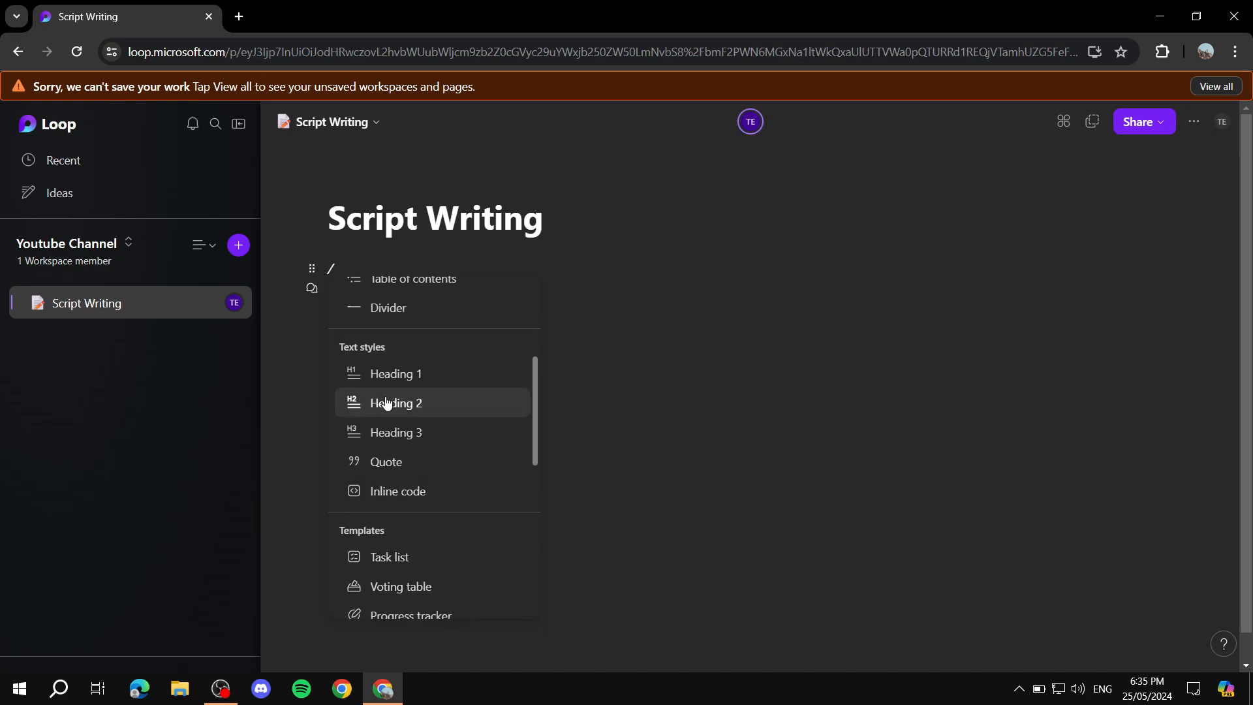
{"action": "scroll", "coordinate": [412, 500], "scroll_direction": "down", "scroll_amount": 3}
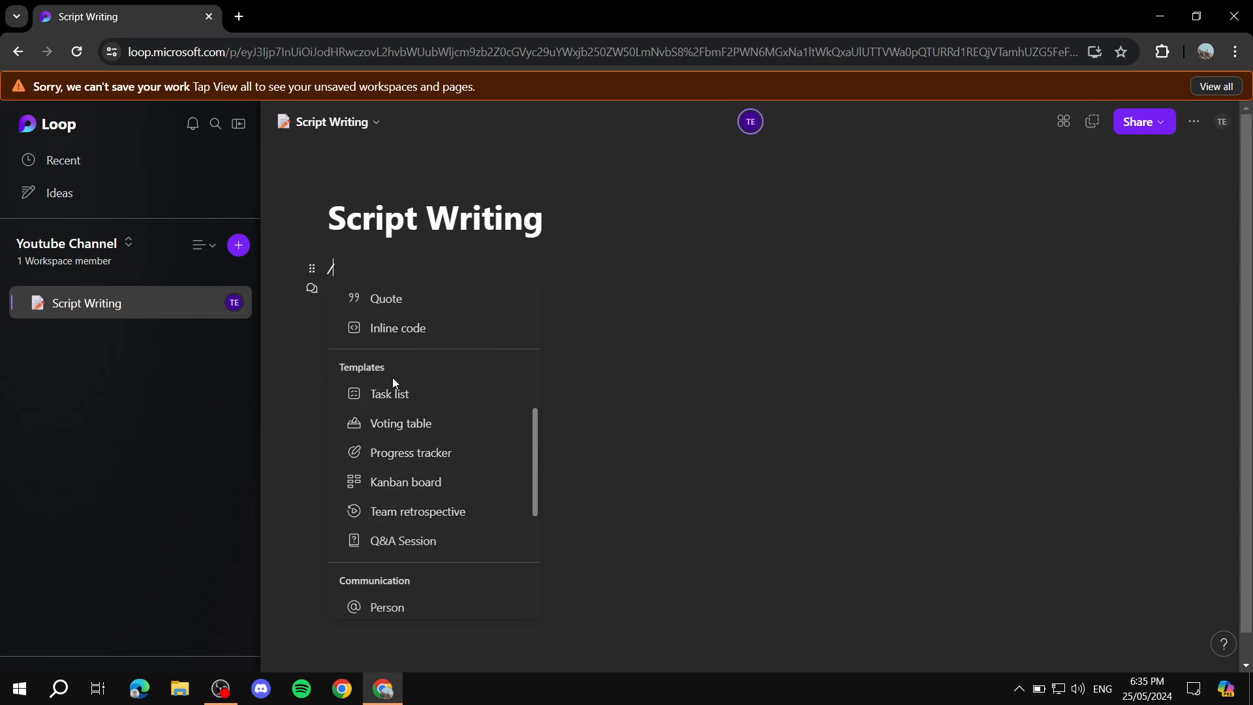
{"action": "scroll", "coordinate": [439, 438], "scroll_direction": "down", "scroll_amount": 1}
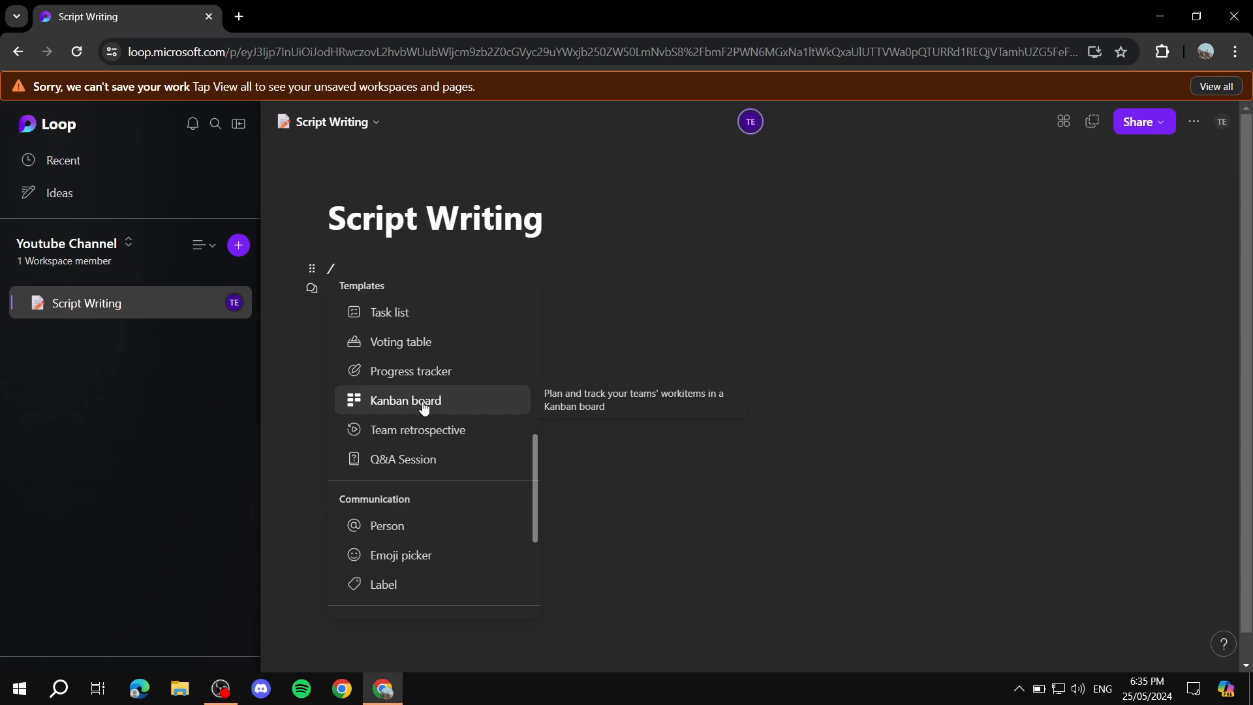
{"action": "scroll", "coordinate": [424, 407], "scroll_direction": "down", "scroll_amount": 1}
{"action": "scroll", "coordinate": [476, 476], "scroll_direction": "down", "scroll_amount": 2}
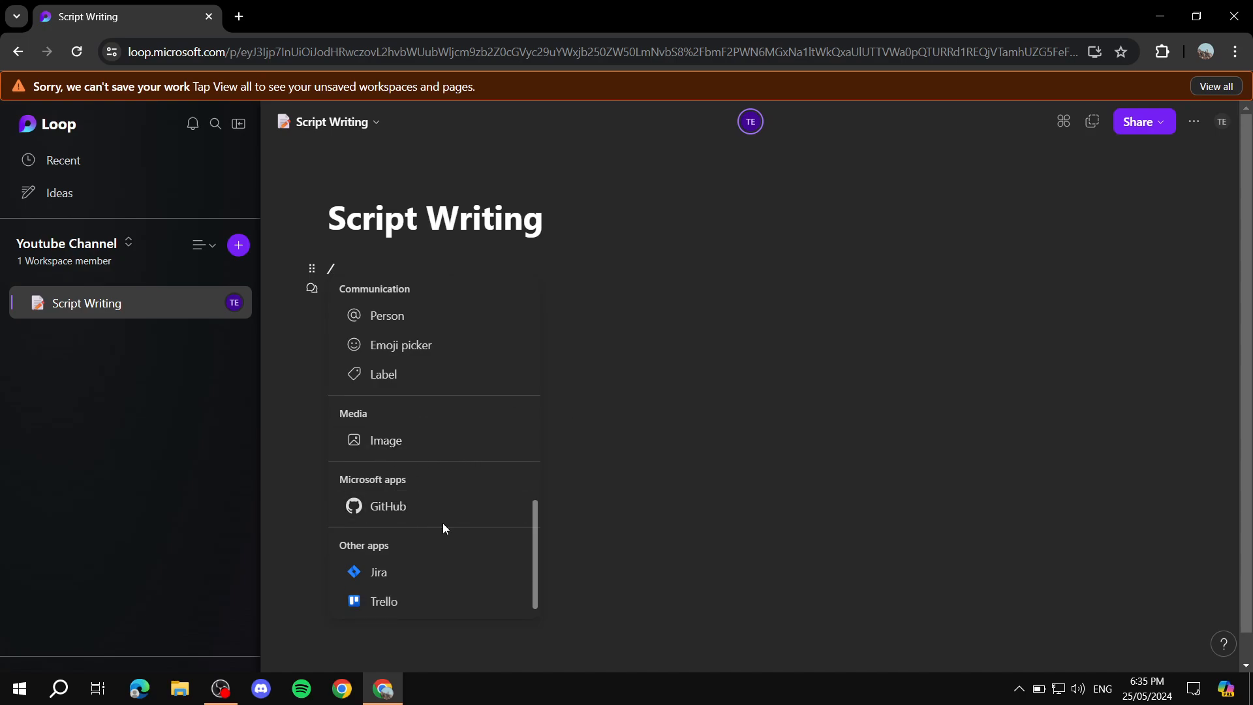
- Insert a Heading 1 below the page title with the text "Example"
{"action": "scroll", "coordinate": [443, 523], "scroll_direction": "up", "scroll_amount": 3}
{"action": "scroll", "coordinate": [424, 483], "scroll_direction": "up", "scroll_amount": 3}
{"action": "scroll", "coordinate": [418, 443], "scroll_direction": "down", "scroll_amount": 2}
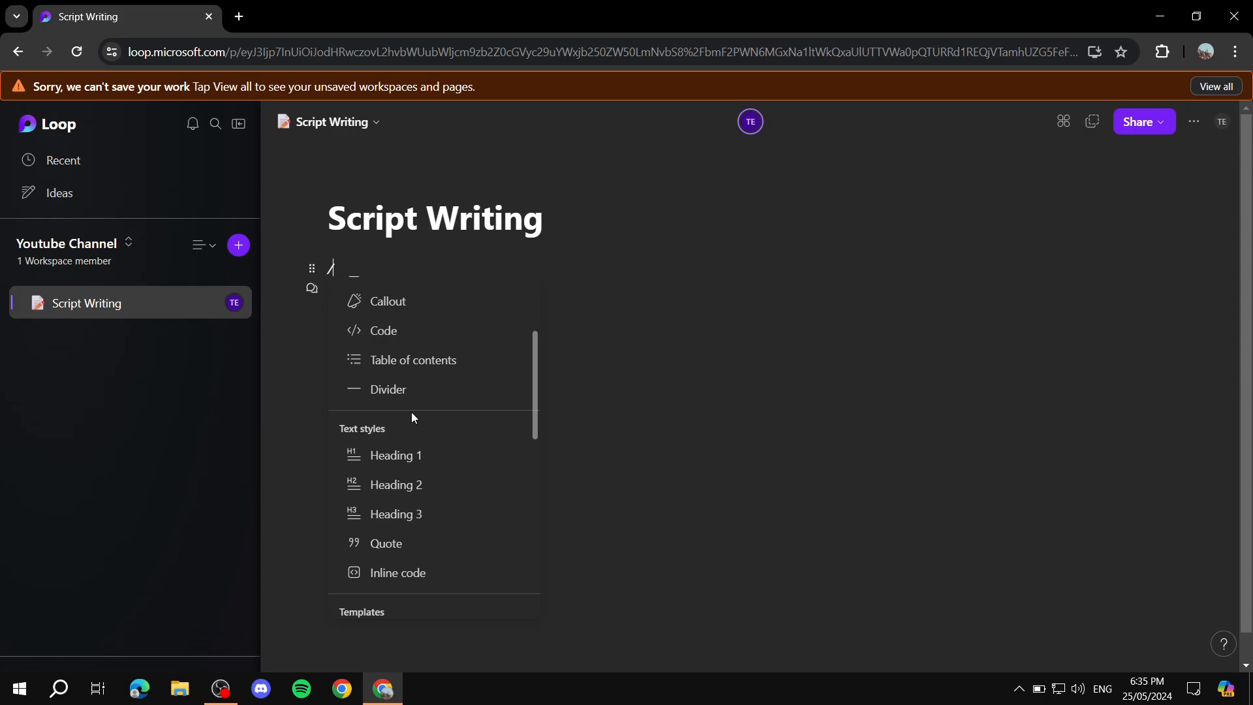
{"action": "left_click", "coordinate": [400, 456]}
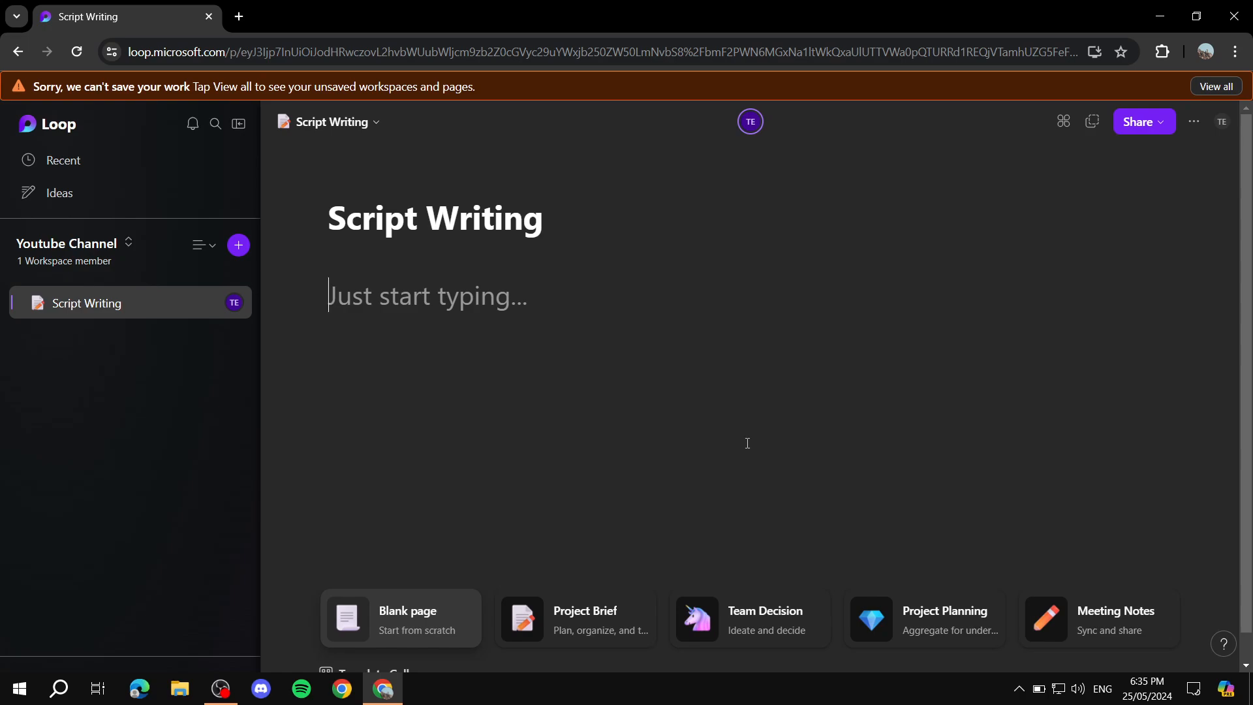
{"action": "type", "text": "Example"}
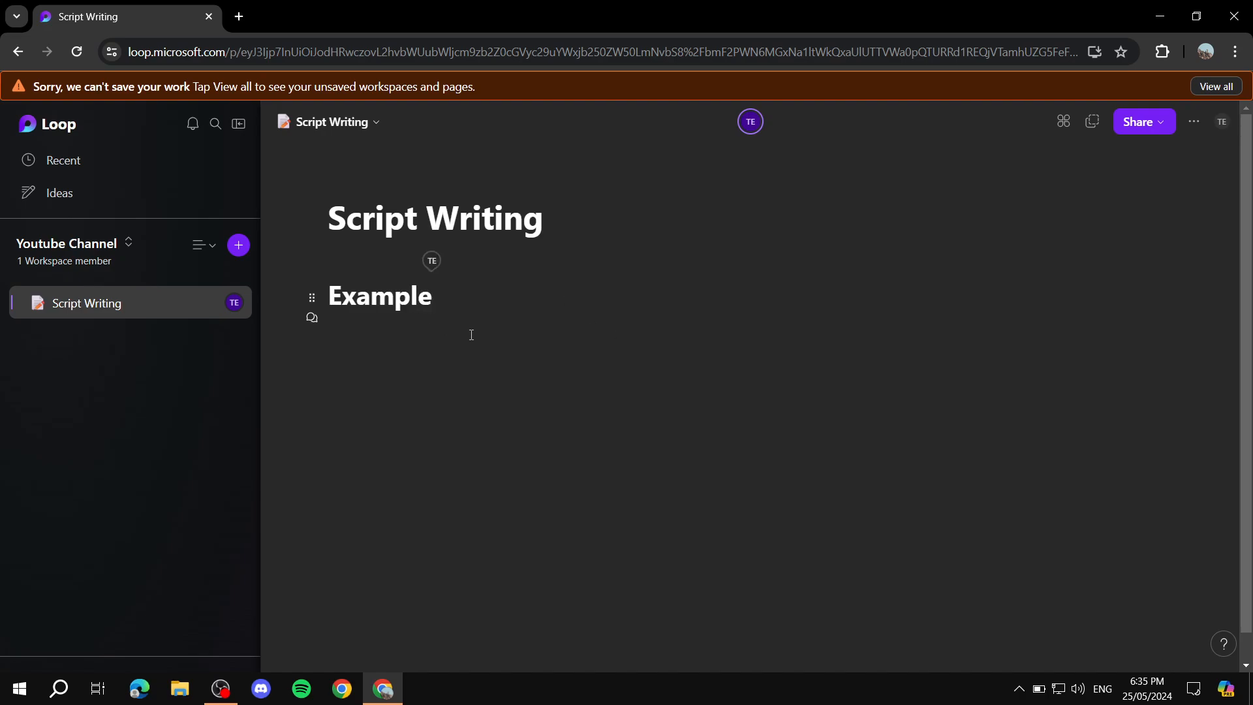
{"action": "key", "text": "Return"}
- Insert a Kanban board under the "Example" heading and look over its groups and cards
{"action": "type", "text": "/"}
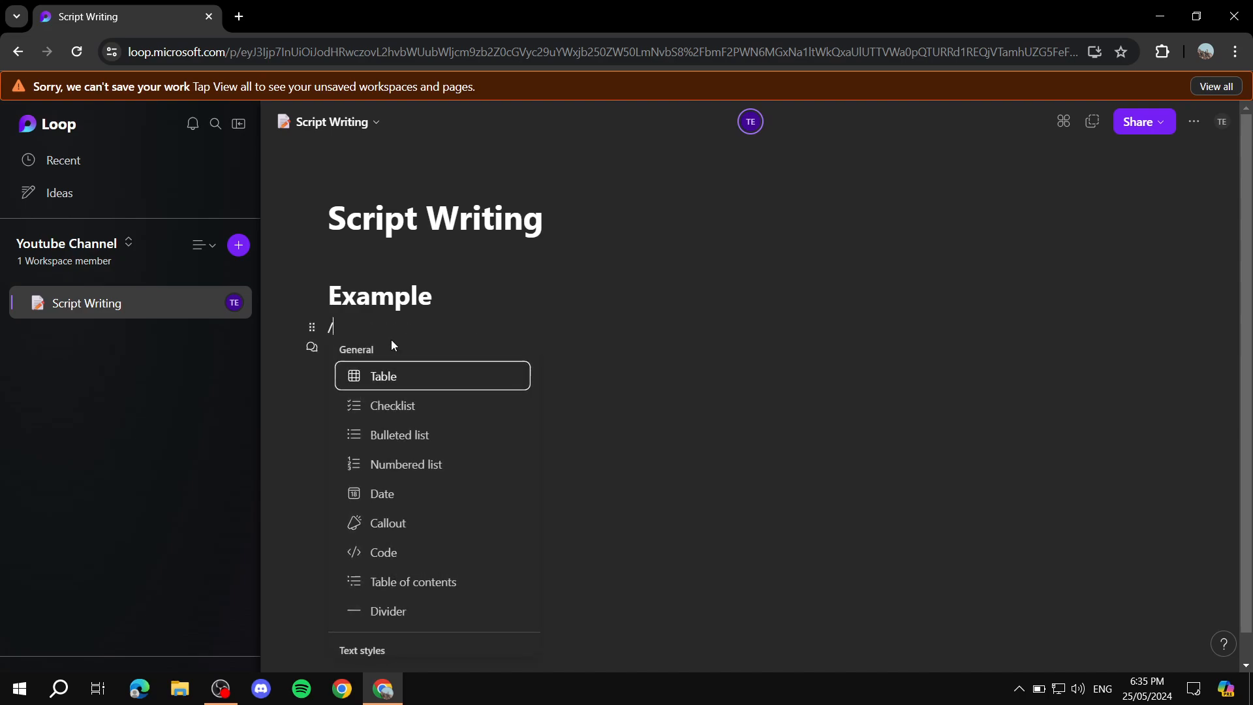
{"action": "scroll", "coordinate": [450, 456], "scroll_direction": "down", "scroll_amount": 8}
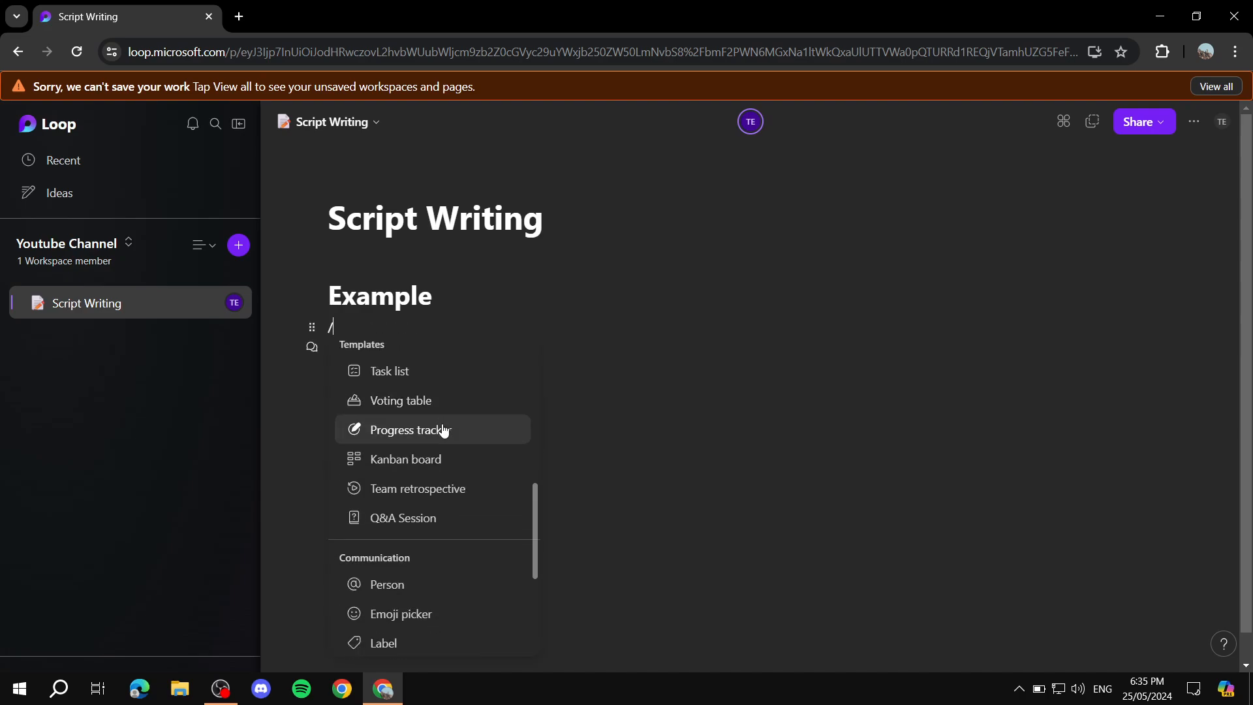
{"action": "left_click", "coordinate": [395, 459]}
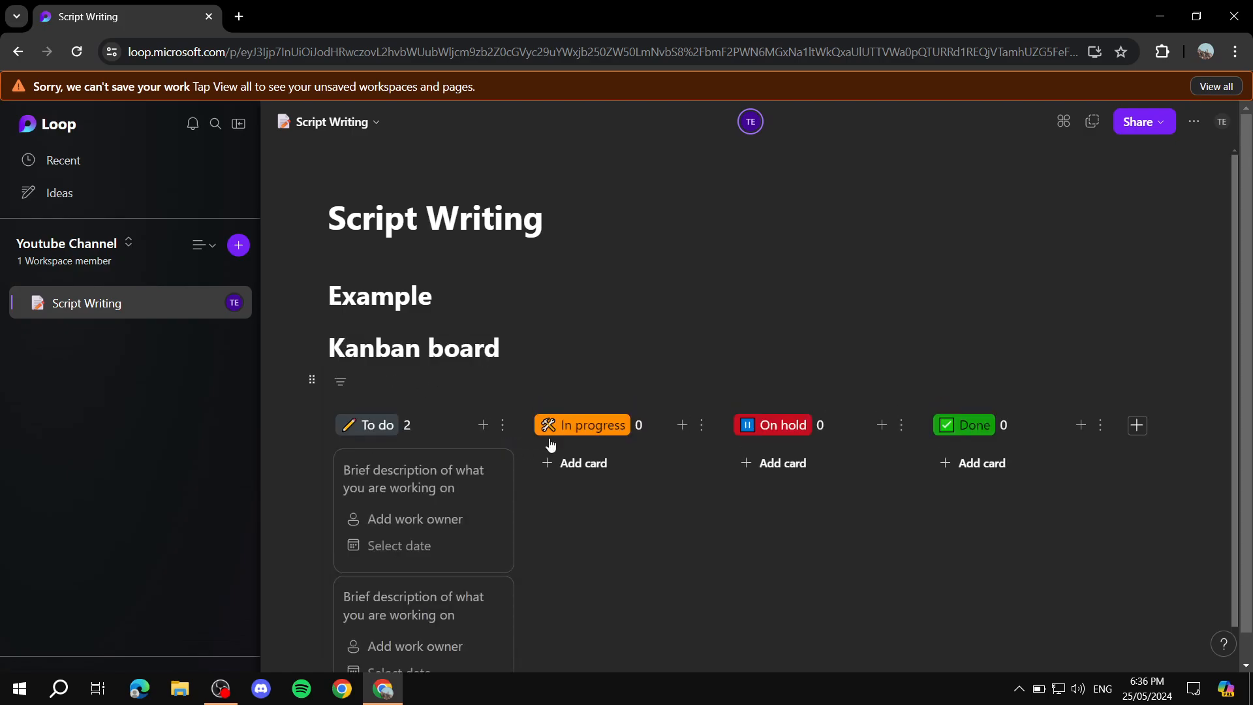
{"action": "scroll", "coordinate": [551, 444], "scroll_direction": "down", "scroll_amount": 1}
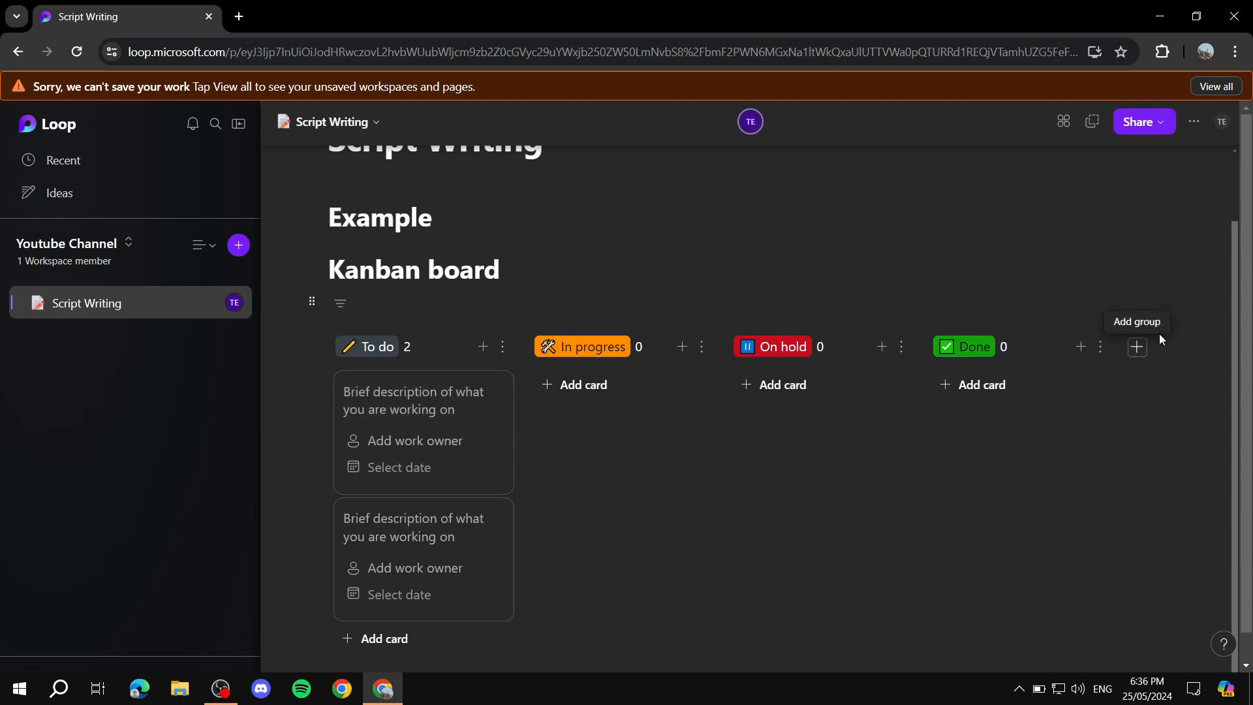
{"action": "scroll", "coordinate": [856, 351], "scroll_direction": "down", "scroll_amount": 1}
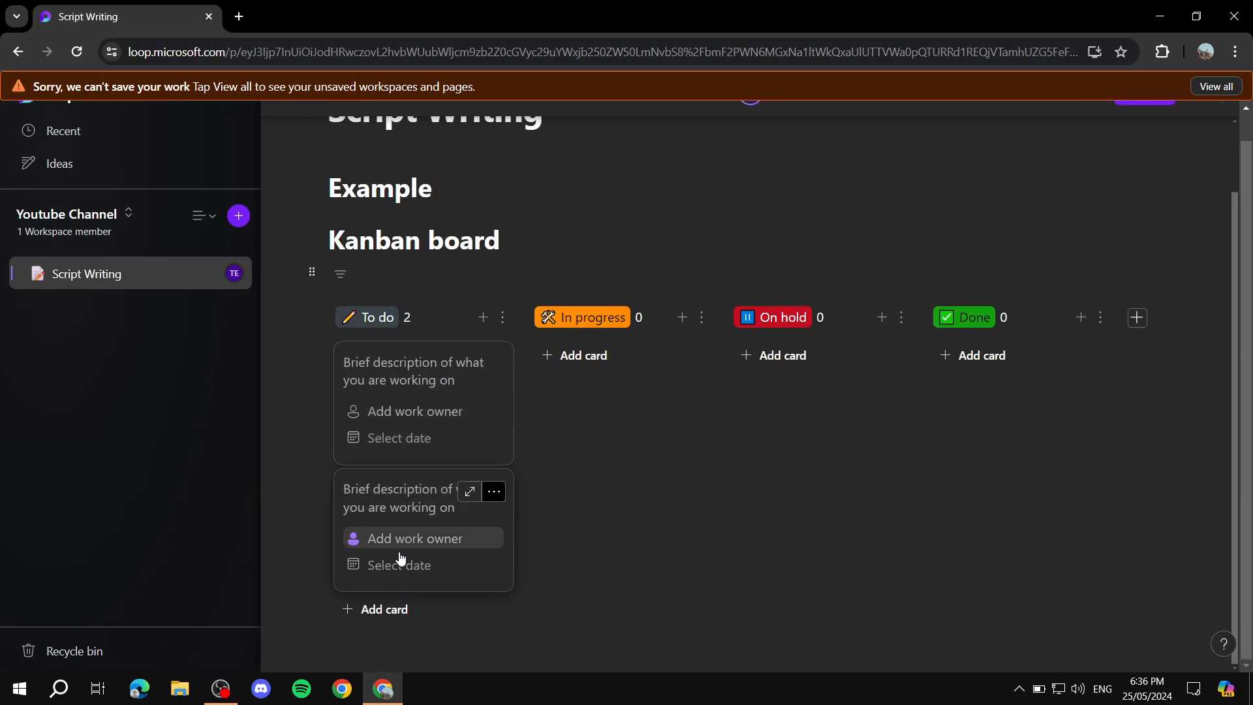
- Describe the first To do card on the Kanban board as "Write intro for script"
{"action": "left_click", "coordinate": [417, 372]}
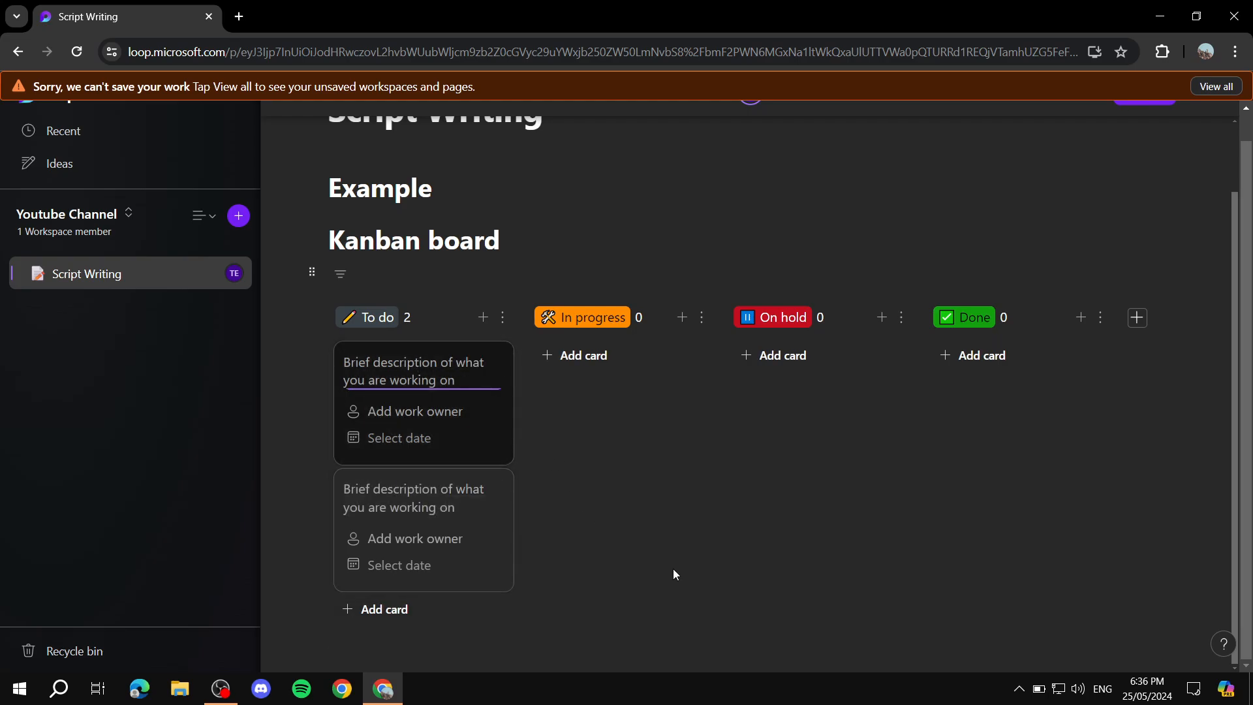
{"action": "type", "text": "Write intro for script"}
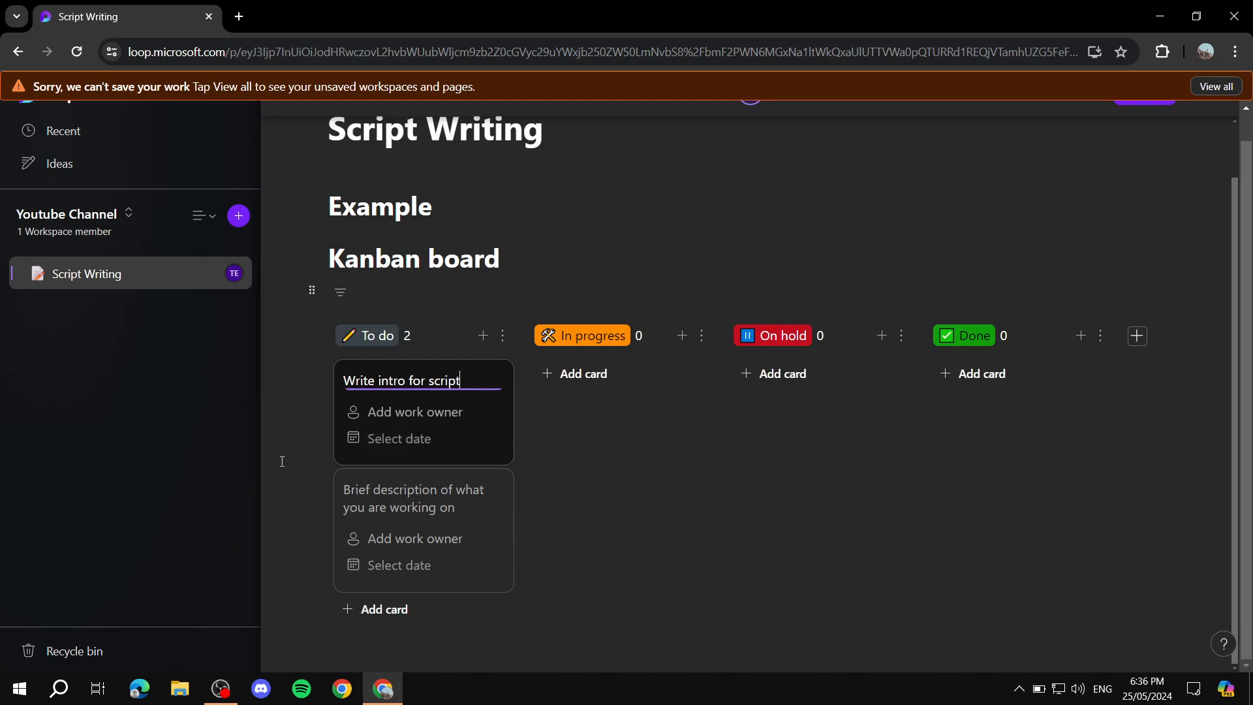
{"action": "left_click", "coordinate": [304, 457]}
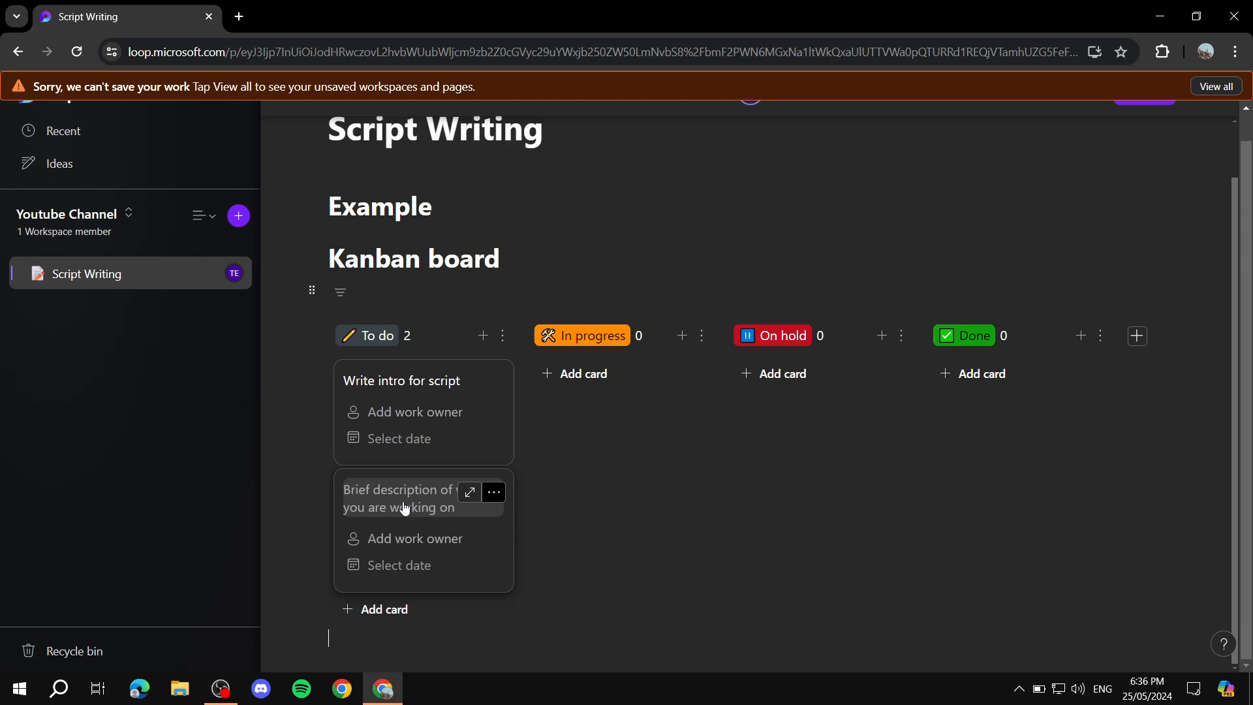
- Move the "Write intro for script" card through On hold and Done, and return it to the start of To do
{"action": "left_click_drag", "start_coordinate": [411, 394], "coordinate": [801, 445]}
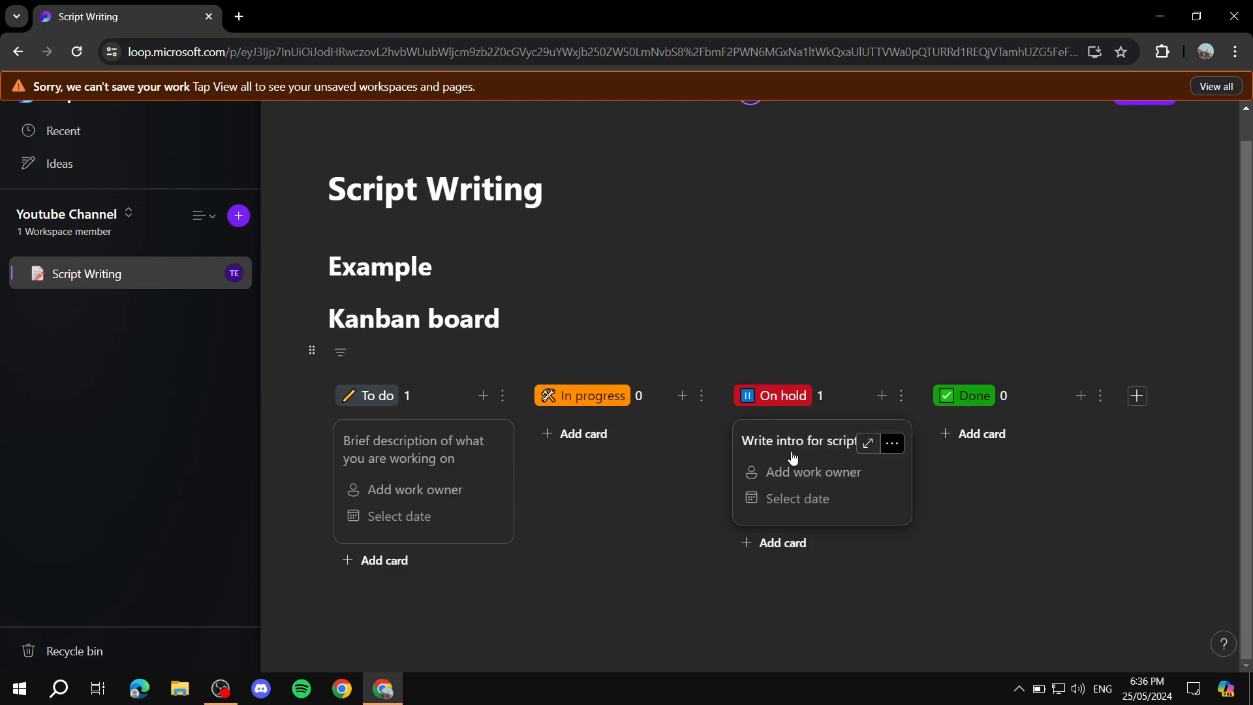
{"action": "left_click_drag", "start_coordinate": [966, 461], "coordinate": [1062, 422]}
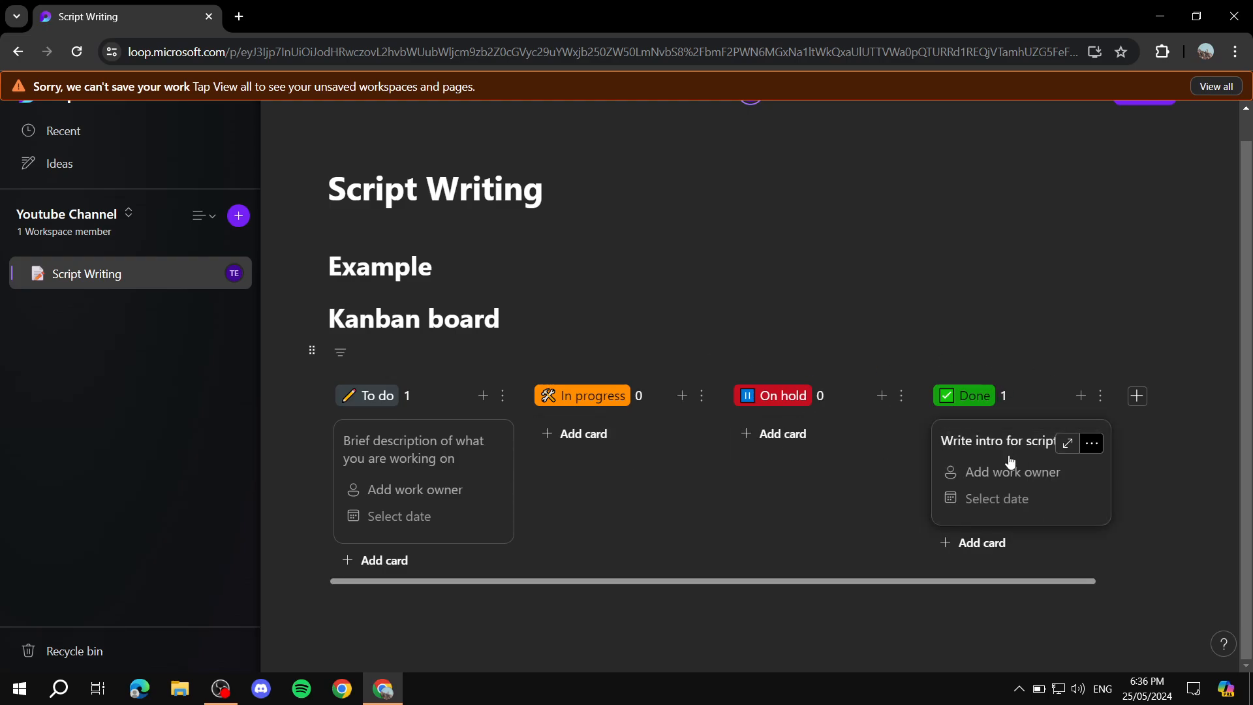
{"action": "left_click_drag", "start_coordinate": [1010, 464], "coordinate": [421, 450]}
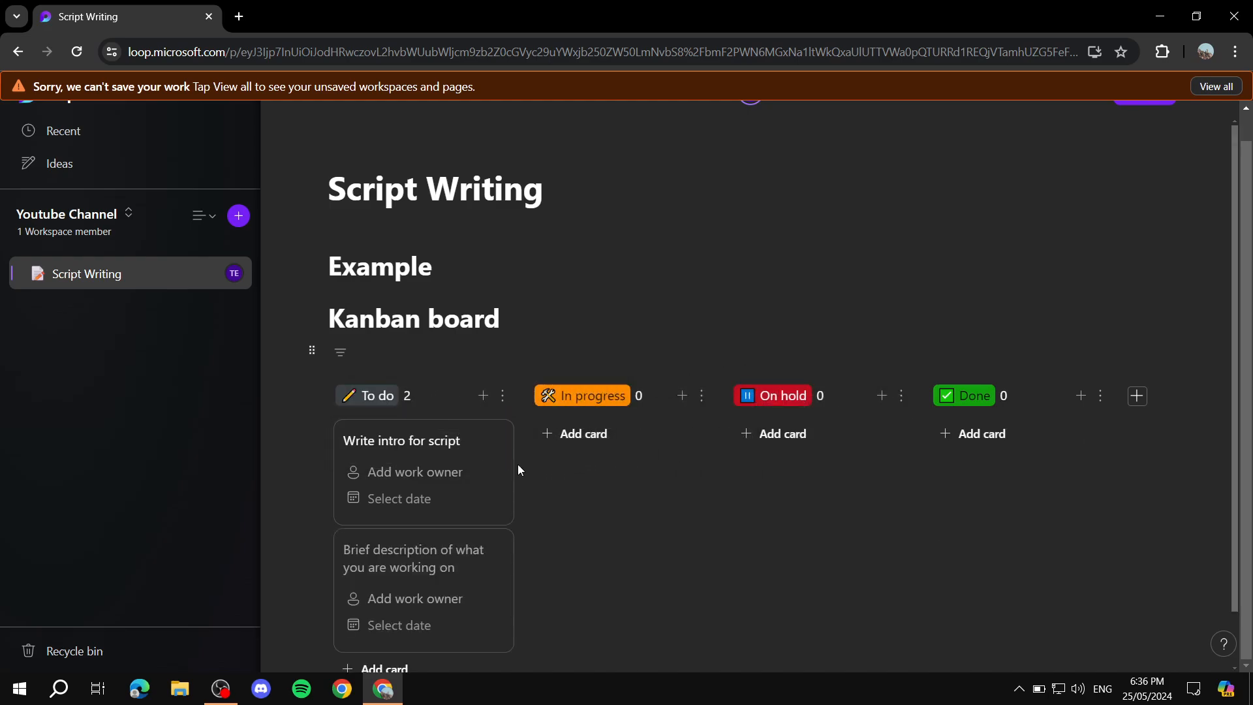
- Add a smaller heading below the Kanban board with the text "Test" and start a new line after it
{"action": "scroll", "coordinate": [515, 392], "scroll_direction": "down", "scroll_amount": 1}
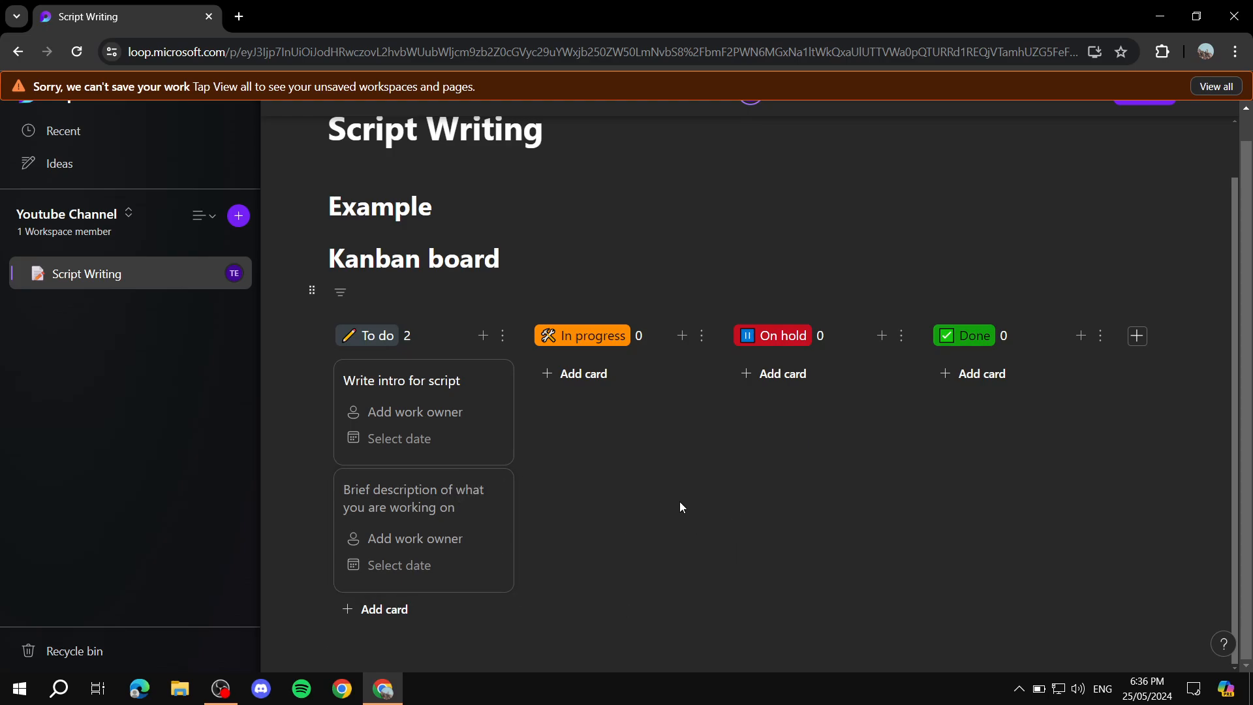
{"action": "type", "text": "/"}
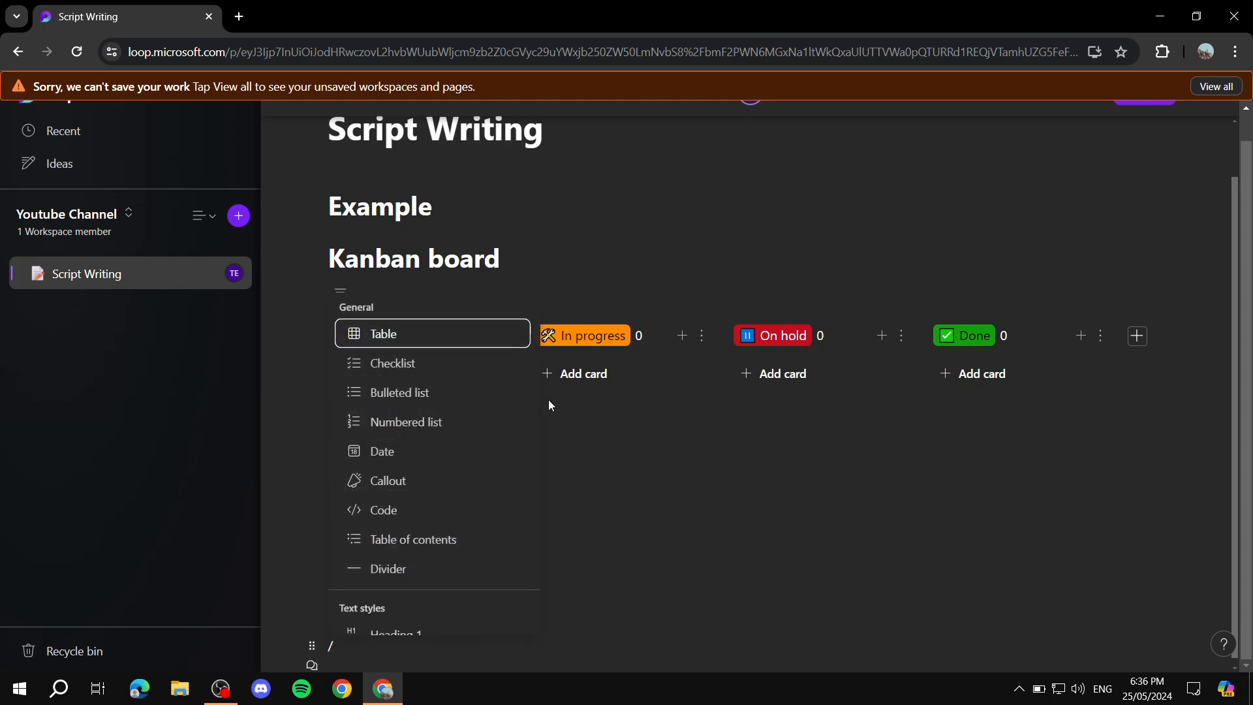
{"action": "scroll", "coordinate": [444, 385], "scroll_direction": "down", "scroll_amount": 1}
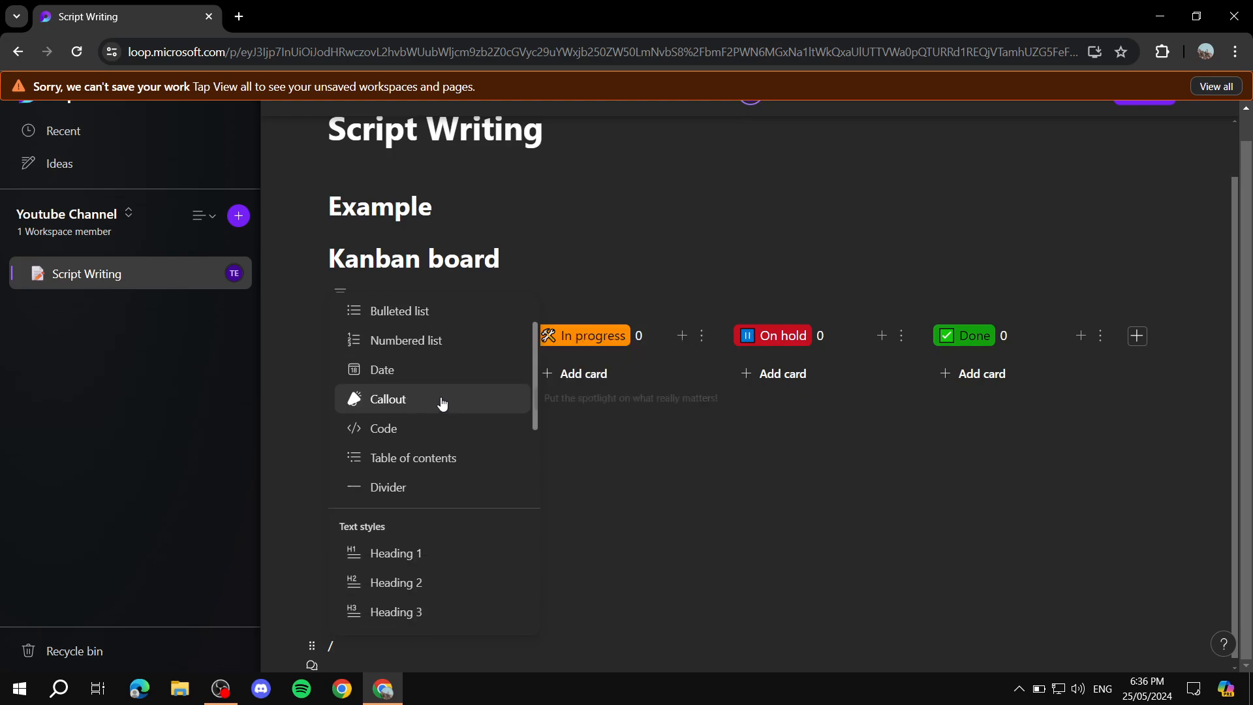
{"action": "scroll", "coordinate": [449, 439], "scroll_direction": "down", "scroll_amount": 2}
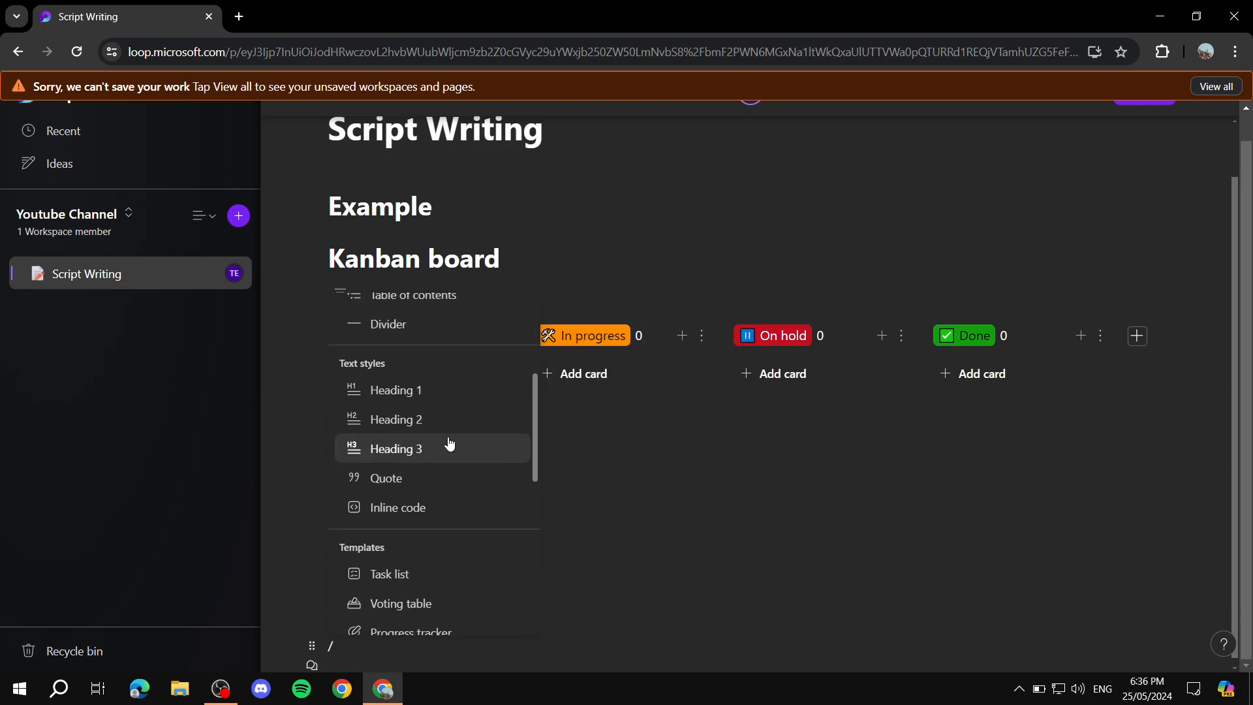
{"action": "scroll", "coordinate": [455, 411], "scroll_direction": "down", "scroll_amount": 2}
{"action": "scroll", "coordinate": [447, 403], "scroll_direction": "up", "scroll_amount": 1}
{"action": "key", "text": "BackSpace"}
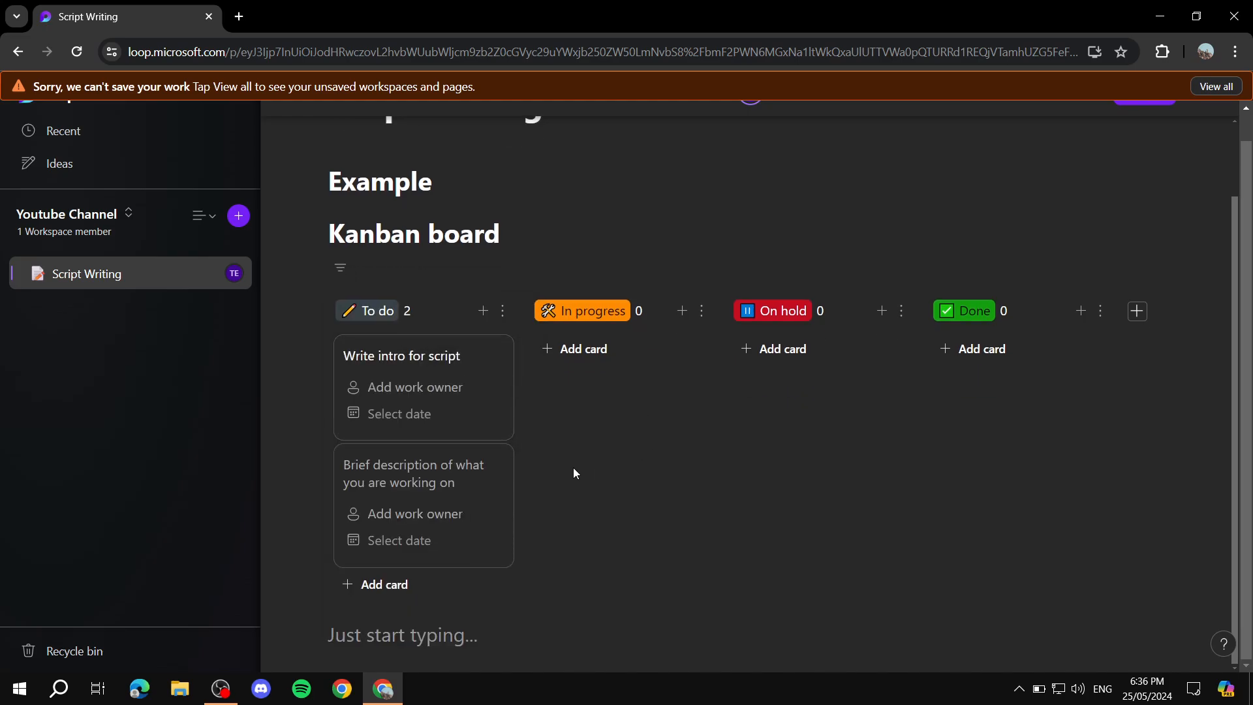
{"action": "type", "text": "Te"}
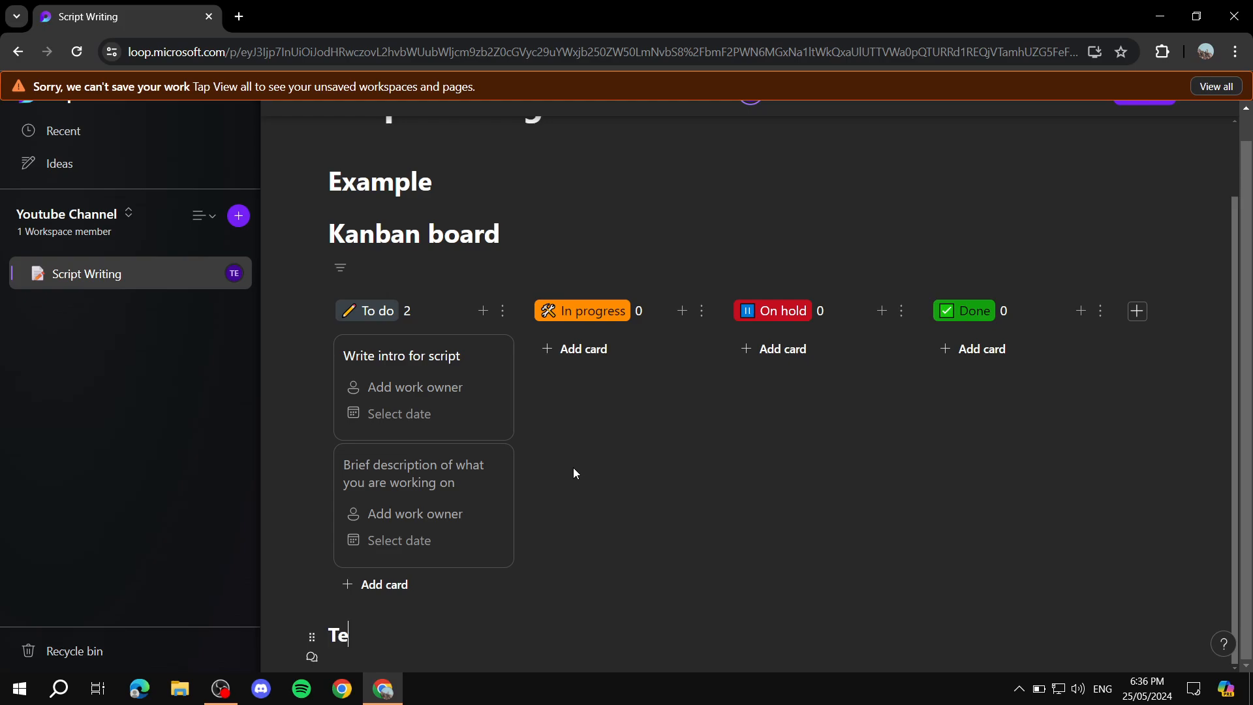
{"action": "type", "text": "st"}
{"action": "key", "text": "Return"}
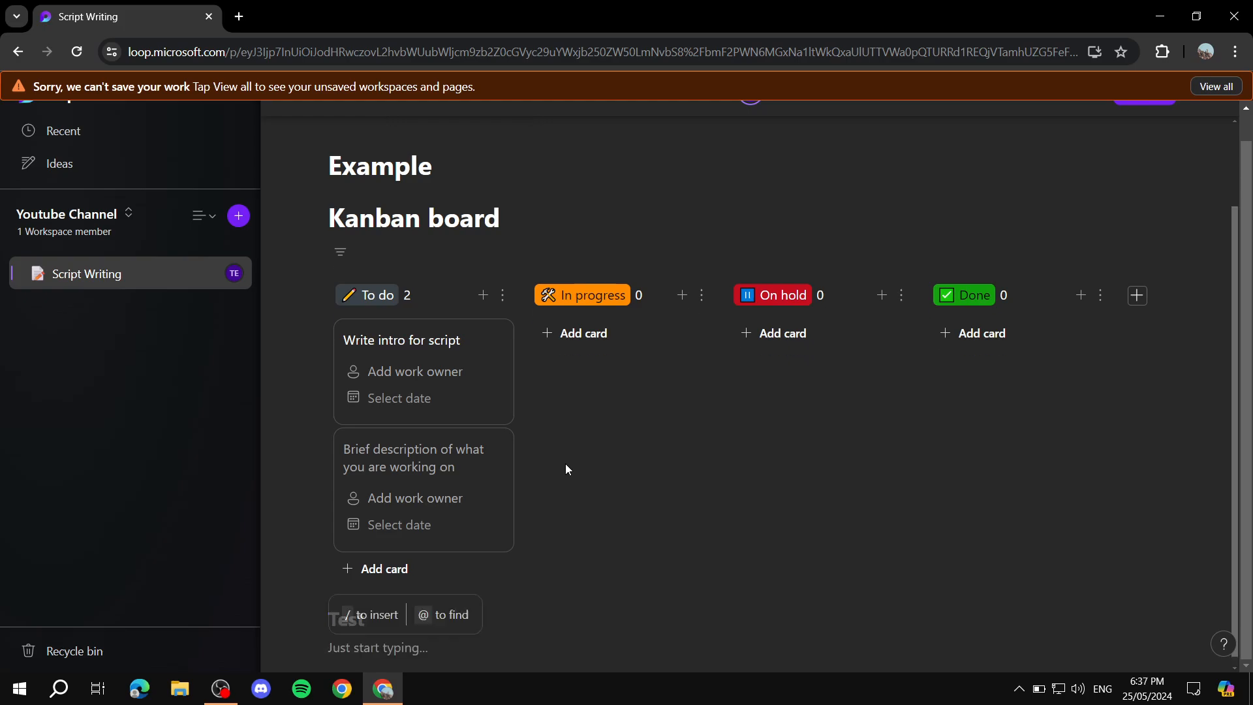
- Insert a table below the "Test" heading with 1 and 2 in row one, 3 and 4 in row two, and an empty third row
{"action": "type", "text": "/"}
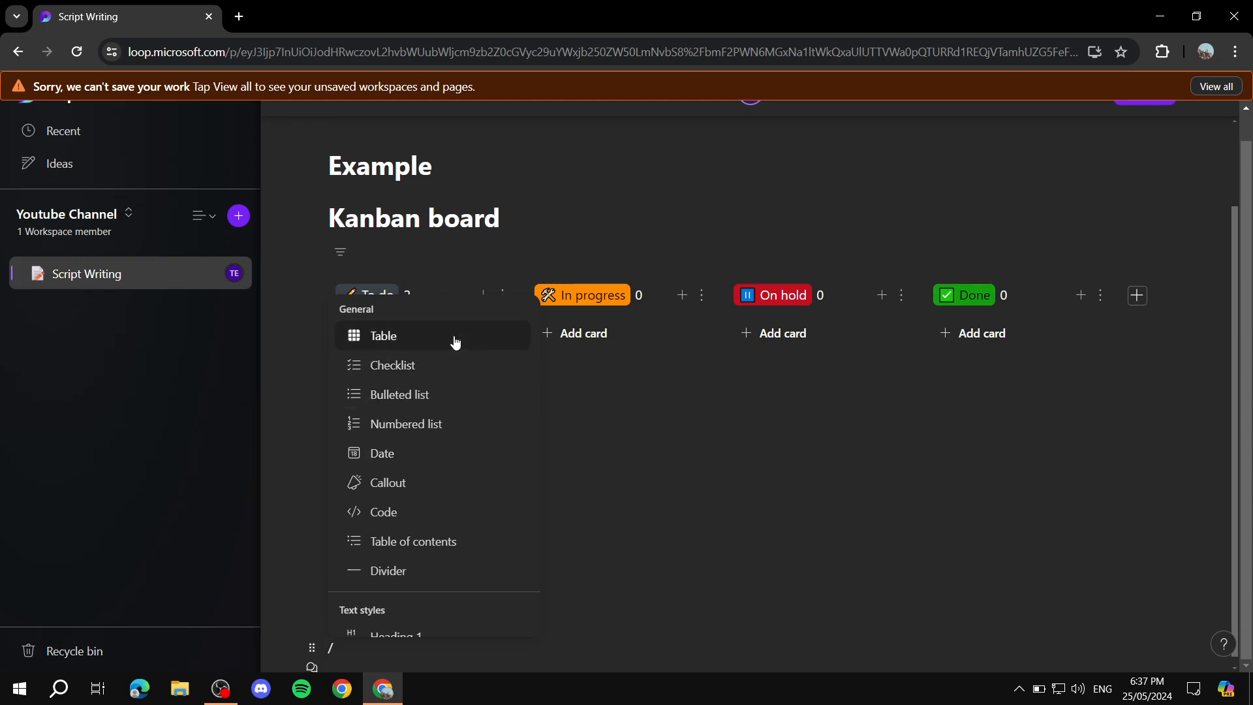
{"action": "left_click", "coordinate": [452, 342]}
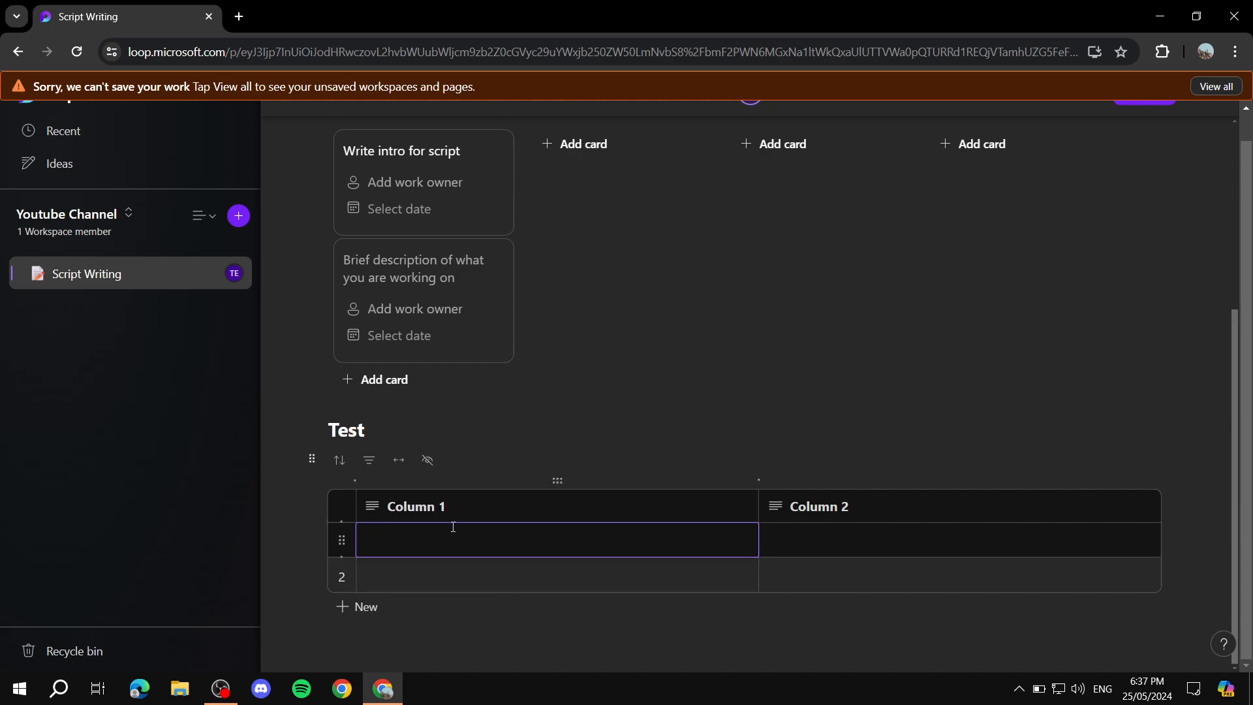
{"action": "left_click", "coordinate": [890, 542]}
{"action": "type", "text": "2"}
{"action": "left_click", "coordinate": [541, 585]}
{"action": "type", "text": "3"}
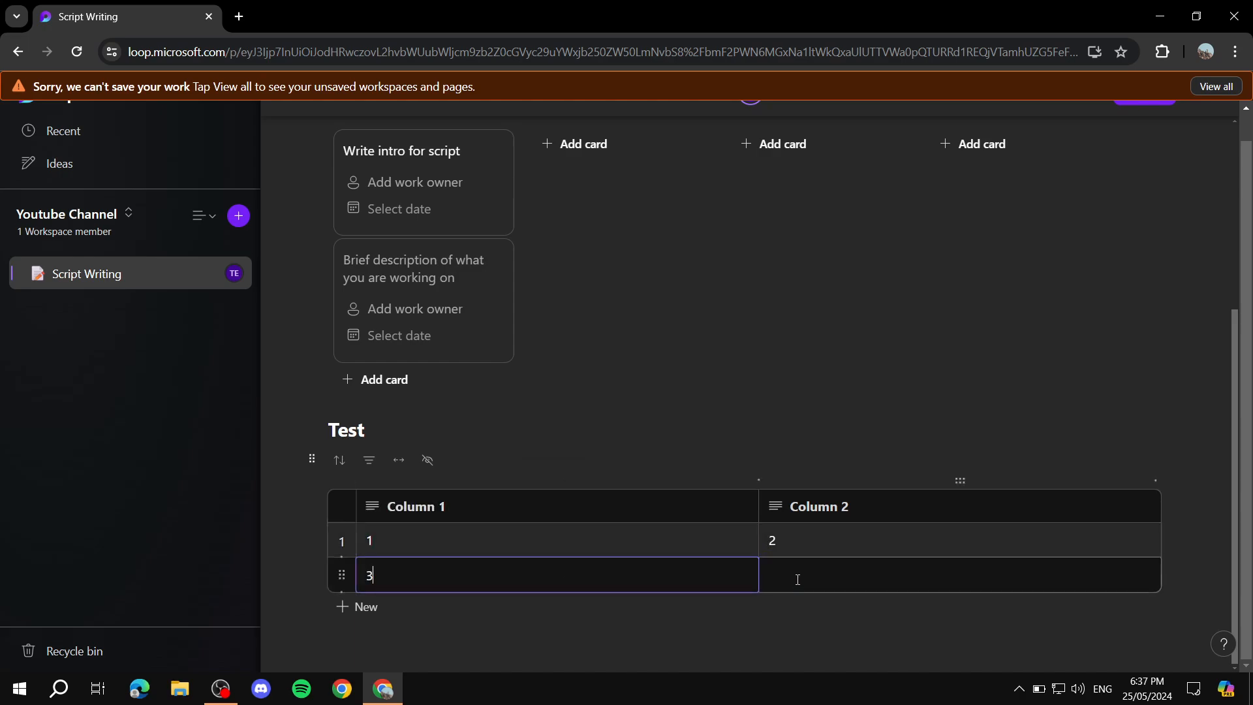
{"action": "left_click", "coordinate": [798, 579]}
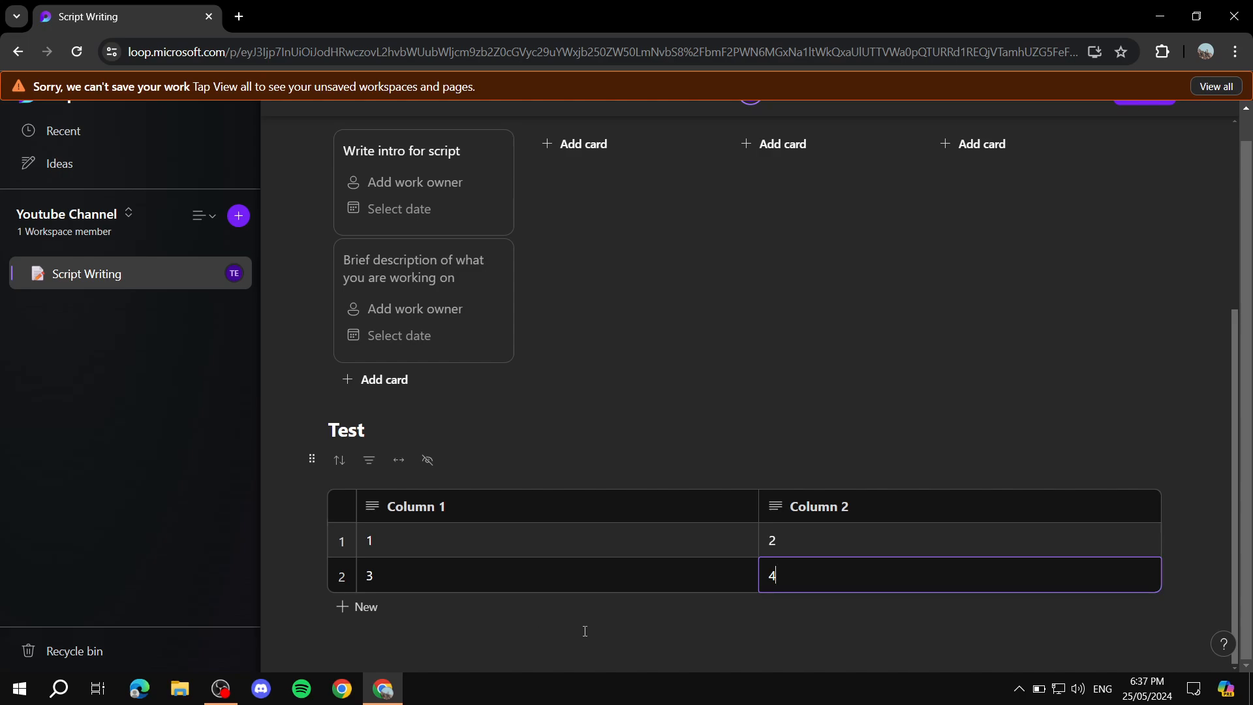
{"action": "left_click", "coordinate": [370, 608]}
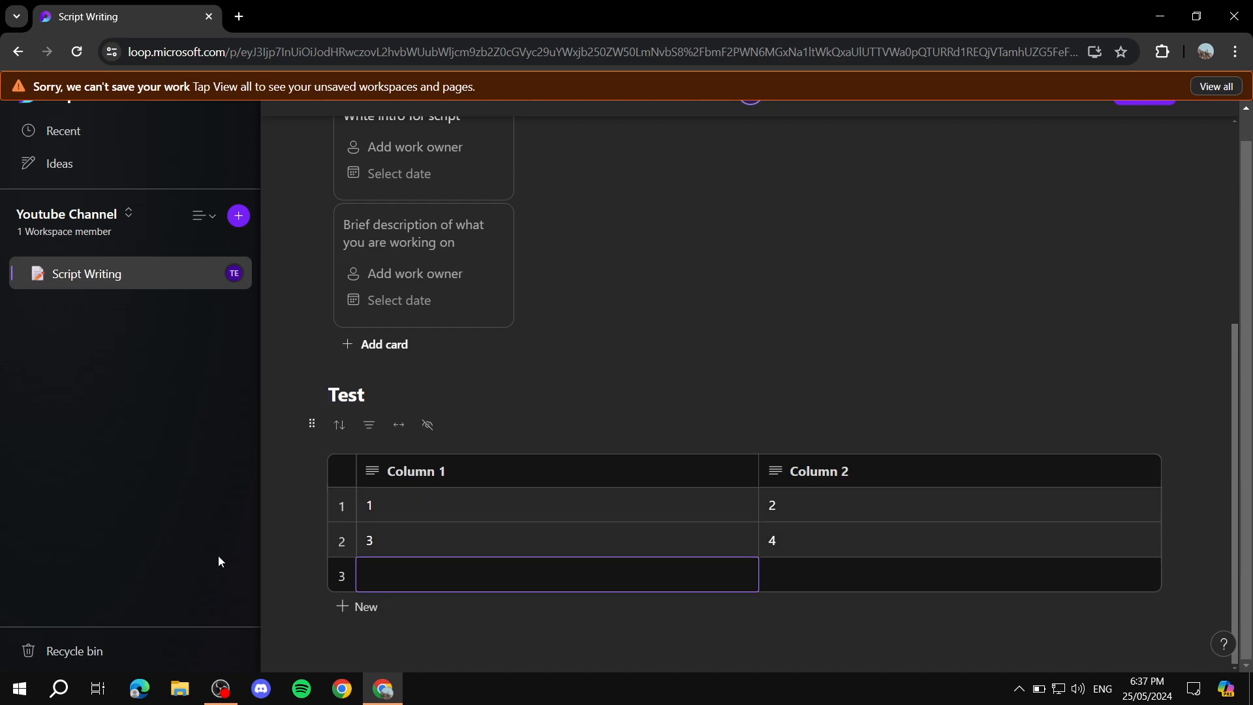
- Look through the insertable components on the line below the table, then leave that line empty
{"action": "left_click", "coordinate": [421, 647]}
{"action": "type", "text": "/"}
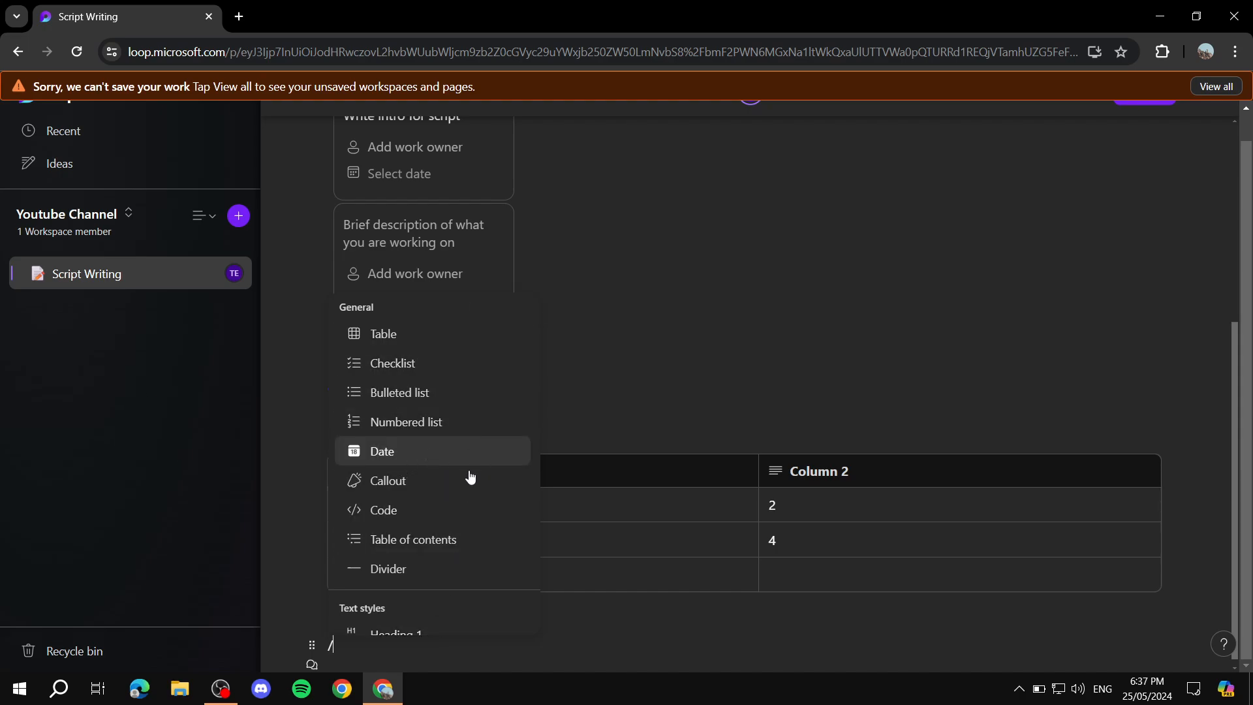
{"action": "scroll", "coordinate": [466, 476], "scroll_direction": "down", "scroll_amount": 3}
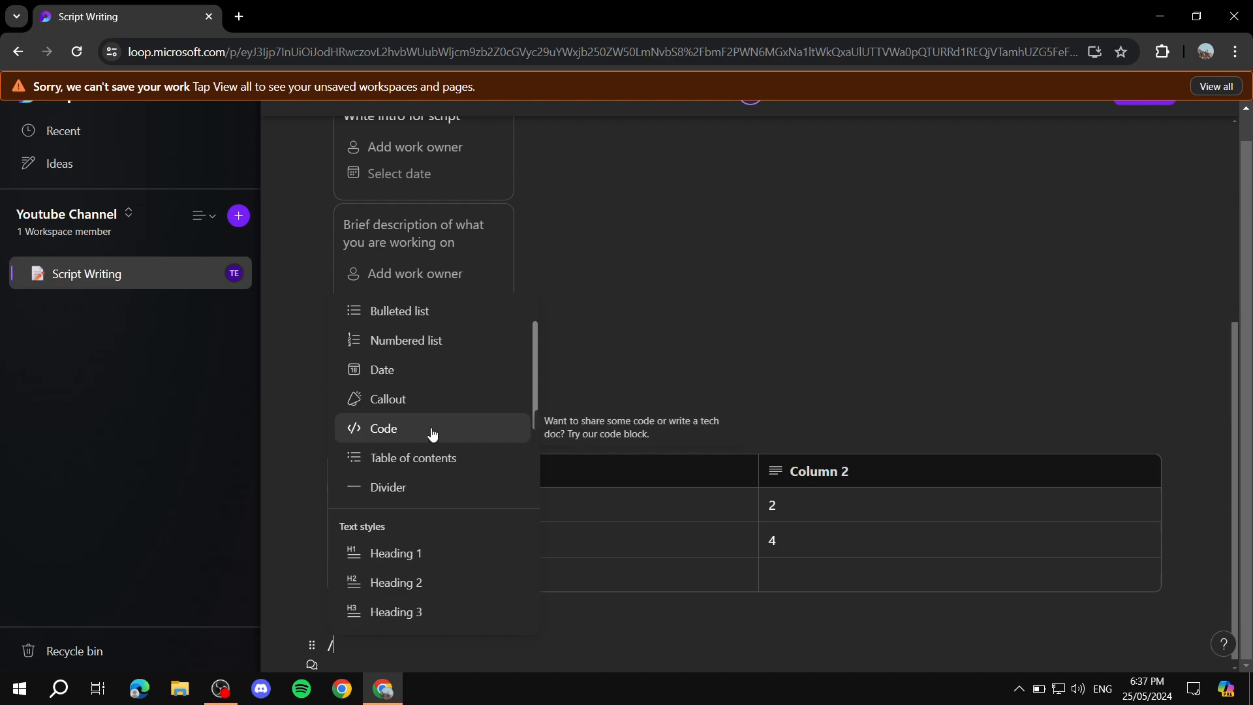
{"action": "scroll", "coordinate": [450, 456], "scroll_direction": "down", "scroll_amount": 10}
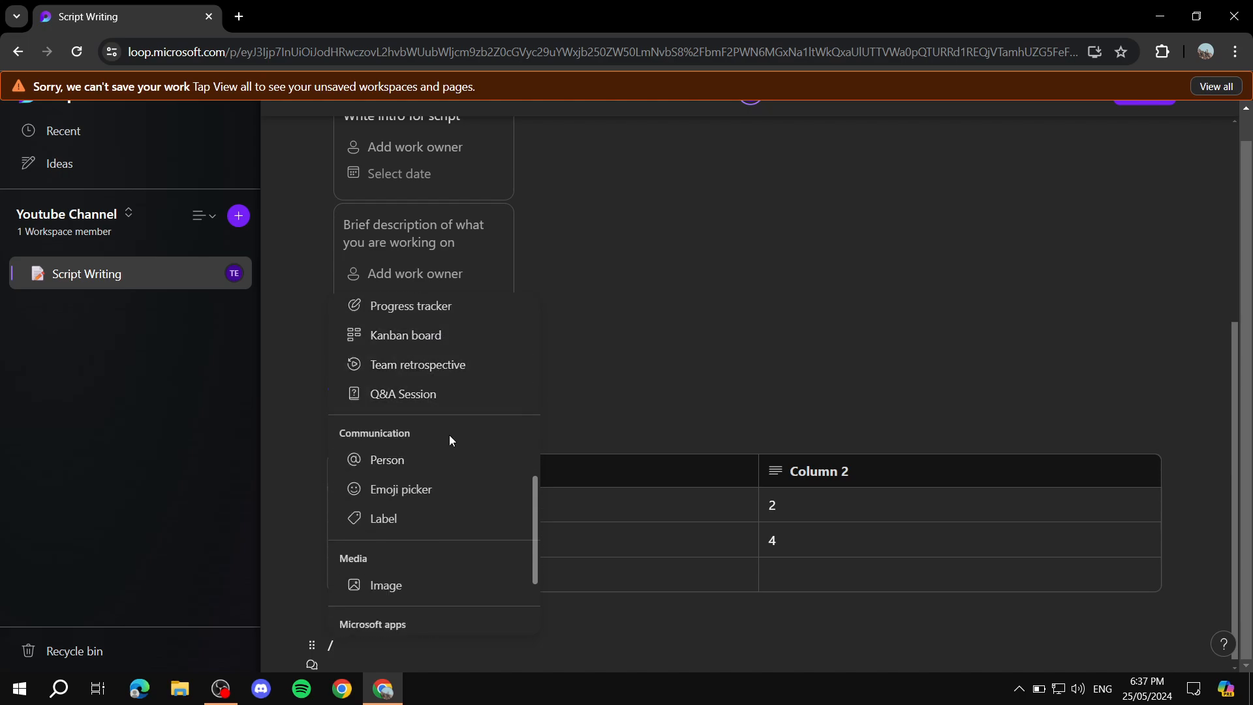
{"action": "scroll", "coordinate": [449, 434], "scroll_direction": "down", "scroll_amount": 2}
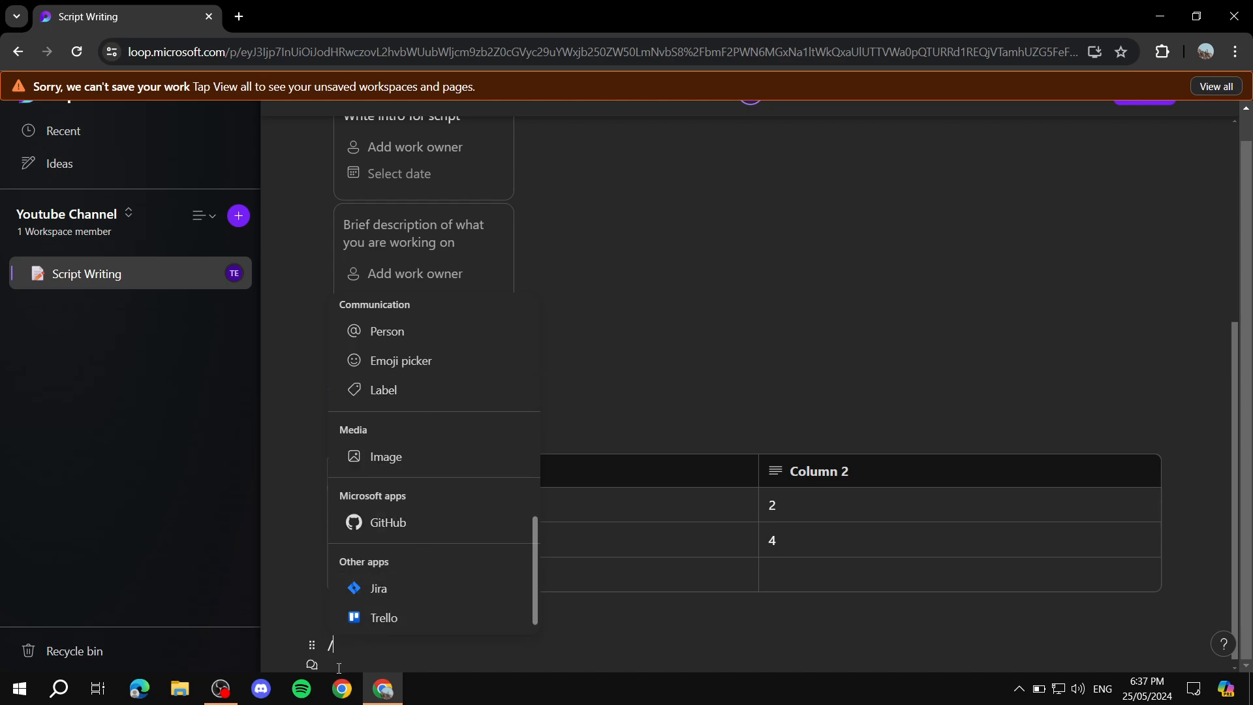
{"action": "left_click", "coordinate": [358, 657]}
{"action": "key", "text": "BackSpace"}
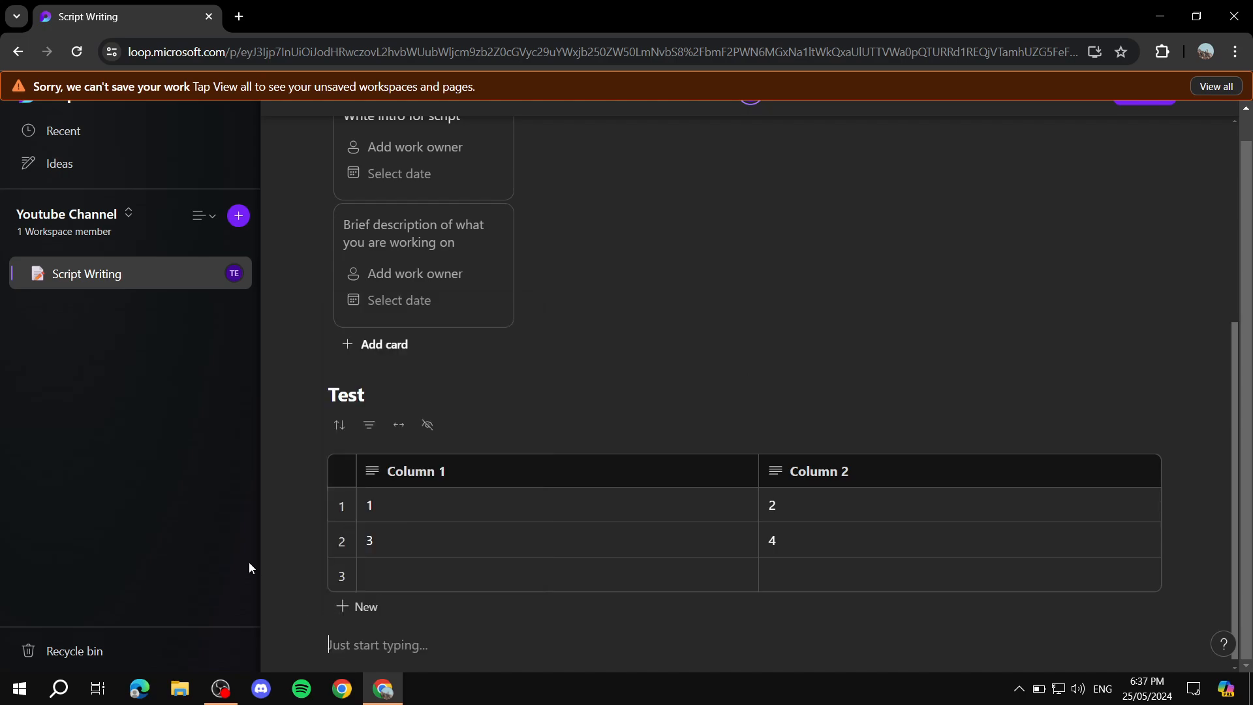
- Add a new page to the Youtube Channel workspace and place it below the Script Writing page
{"action": "scroll", "coordinate": [448, 400], "scroll_direction": "up", "scroll_amount": 5}
{"action": "scroll", "coordinate": [408, 434], "scroll_direction": "up", "scroll_amount": 1}
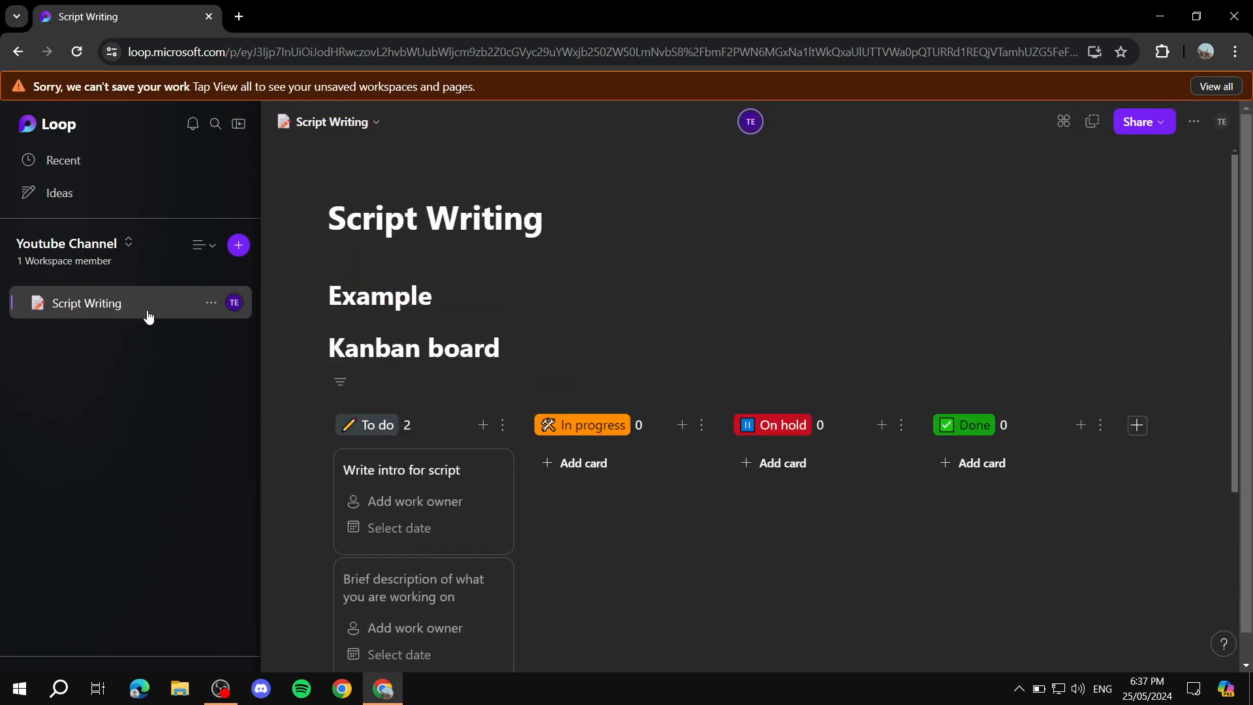
{"action": "left_click", "coordinate": [239, 247]}
{"action": "left_click", "coordinate": [264, 273]}
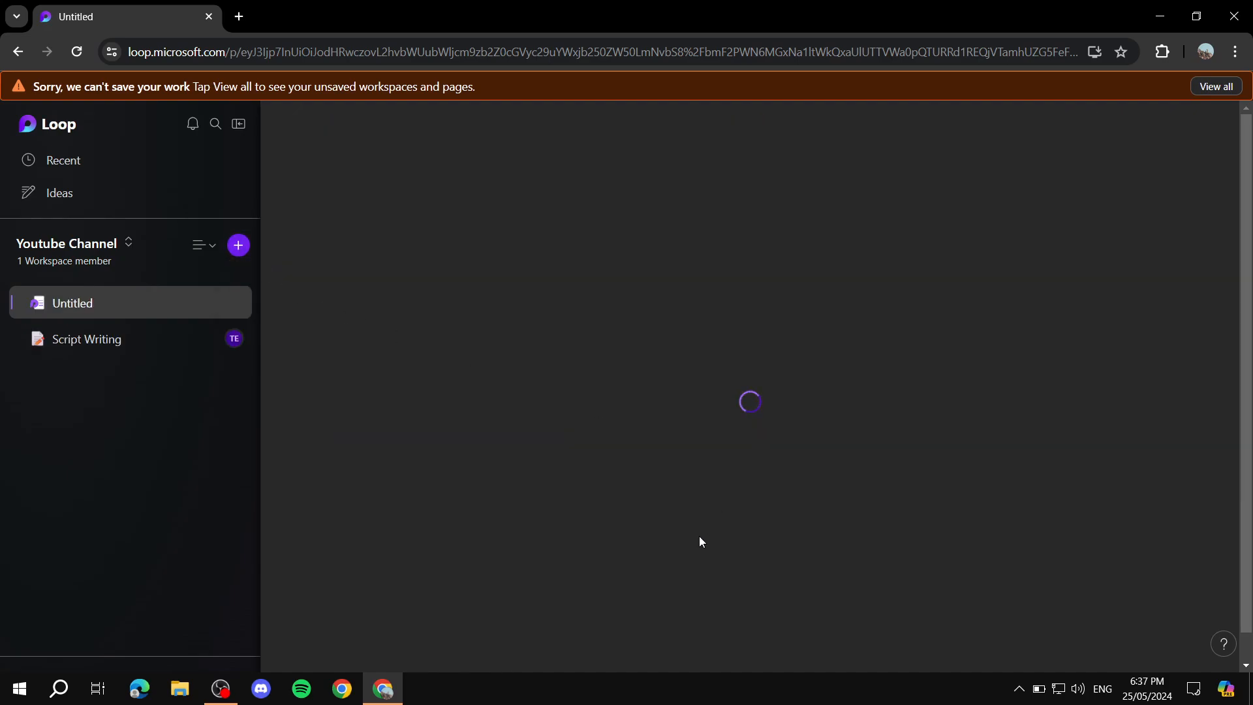
{"action": "left_click_drag", "start_coordinate": [98, 301], "coordinate": [108, 353]}
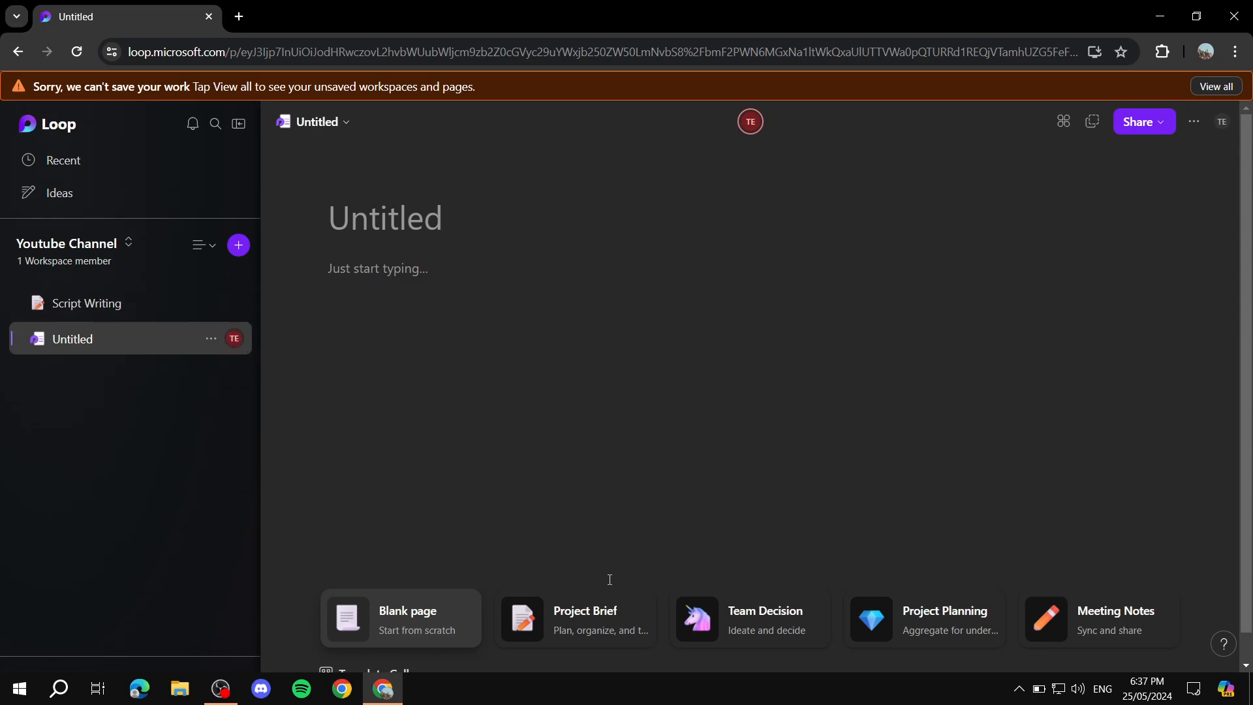
- Apply the Project Brief template to the new page
{"action": "left_click", "coordinate": [587, 622]}
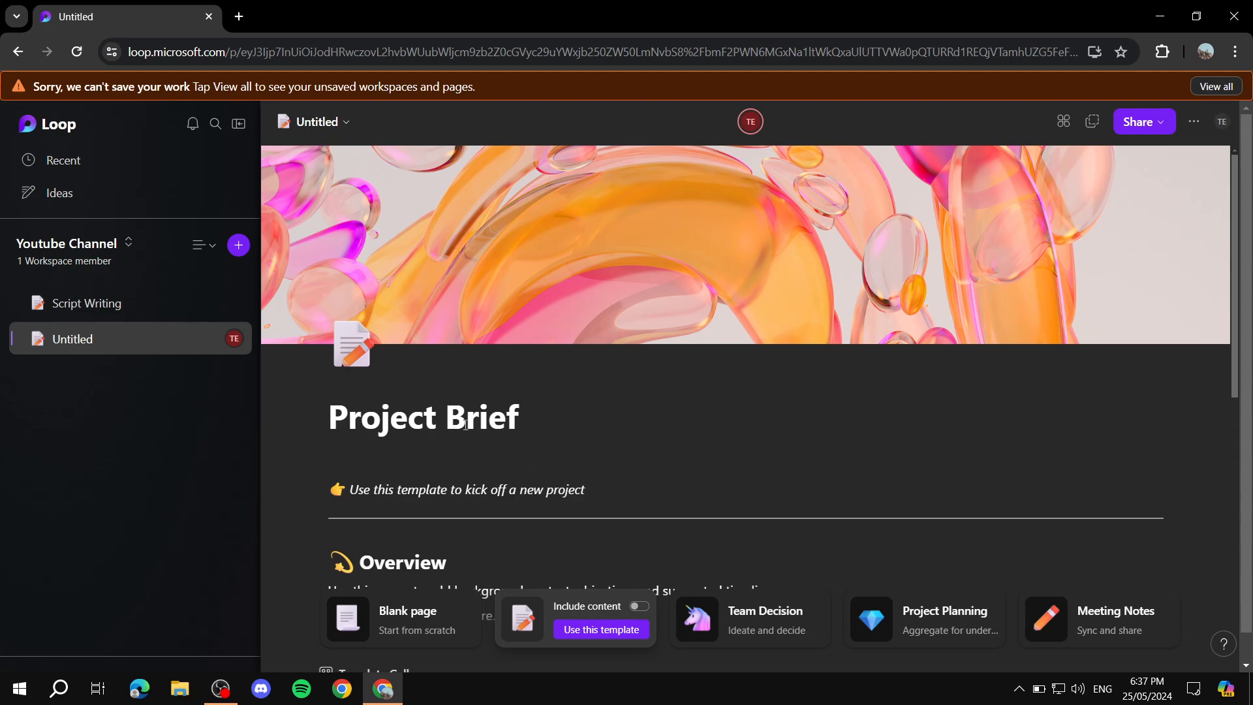
{"action": "scroll", "coordinate": [527, 455], "scroll_direction": "down", "scroll_amount": 2}
{"action": "left_click", "coordinate": [506, 326]}
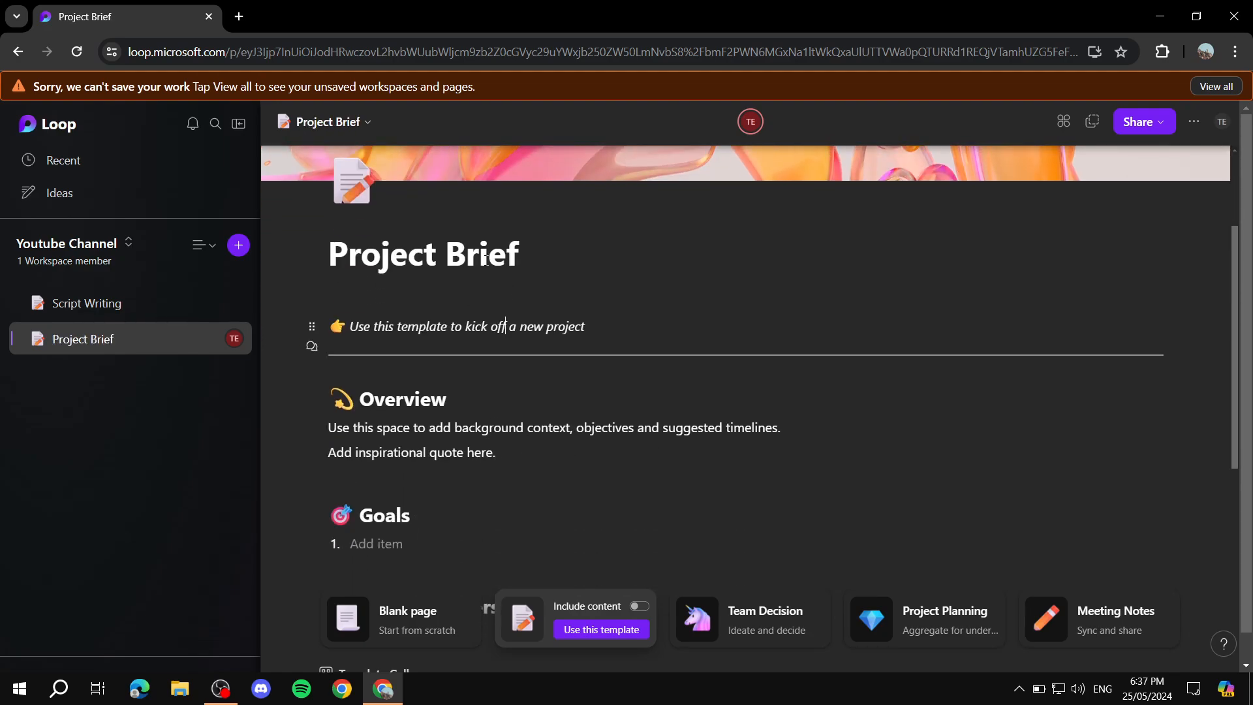
{"action": "left_click", "coordinate": [590, 631]}
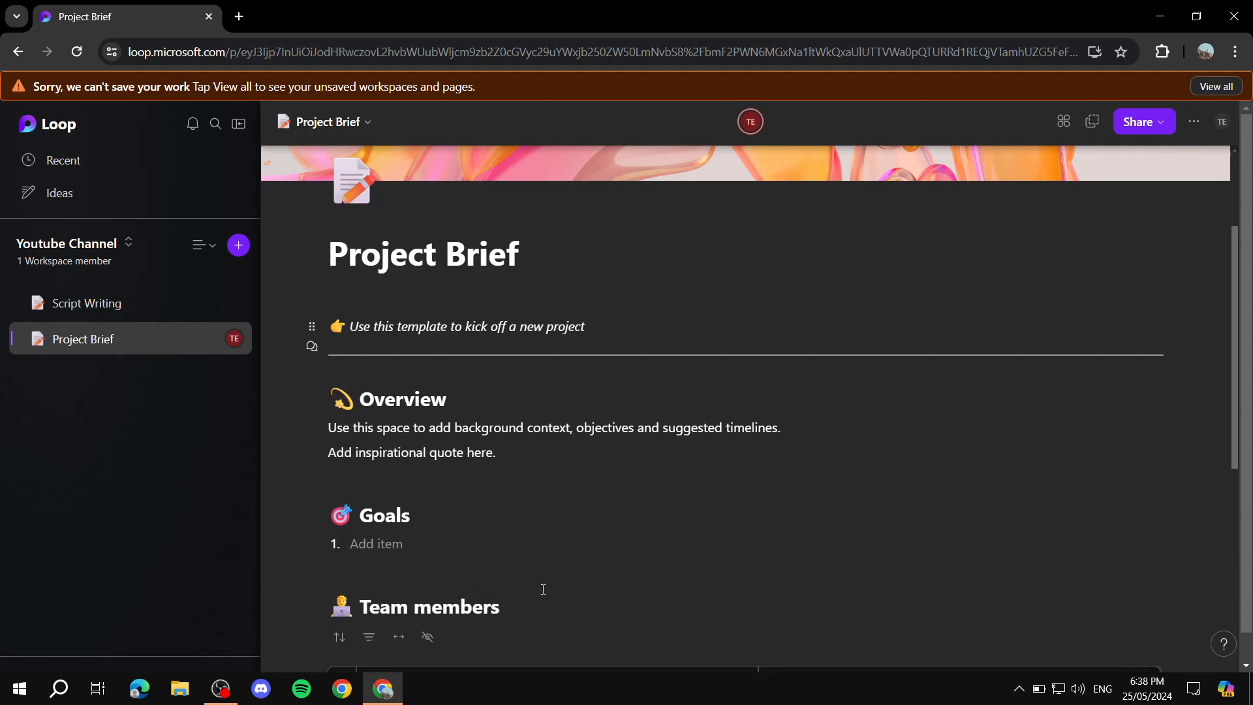
- Look over the Project Brief page's team members table, the "Project deliverables" section and the relevant links
{"action": "scroll", "coordinate": [516, 548], "scroll_direction": "down", "scroll_amount": 3}
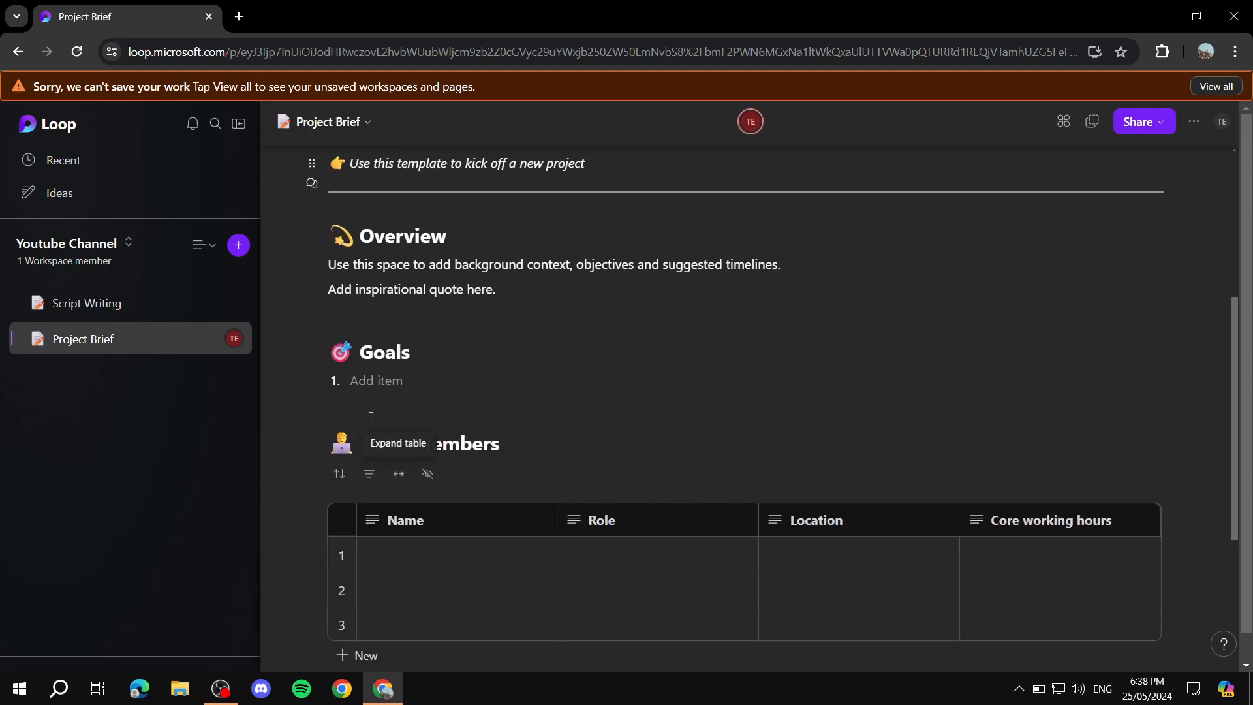
{"action": "scroll", "coordinate": [343, 340], "scroll_direction": "down", "scroll_amount": 2}
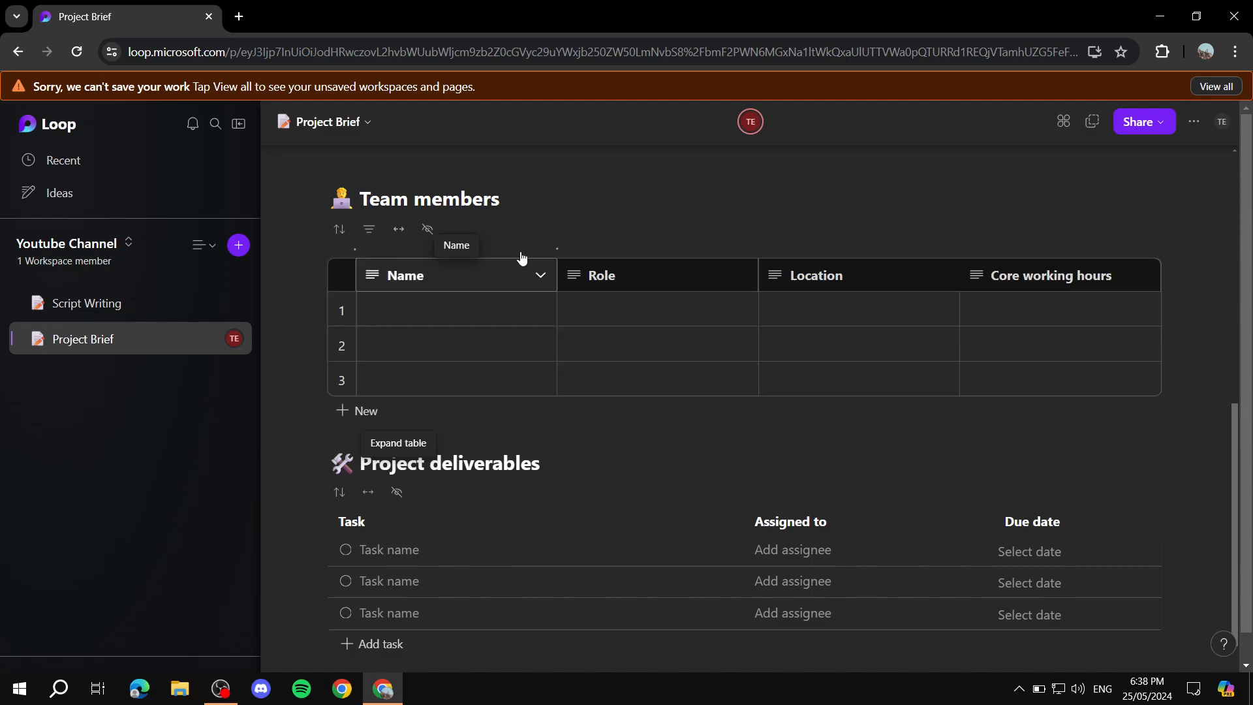
{"action": "scroll", "coordinate": [577, 436], "scroll_direction": "down", "scroll_amount": 2}
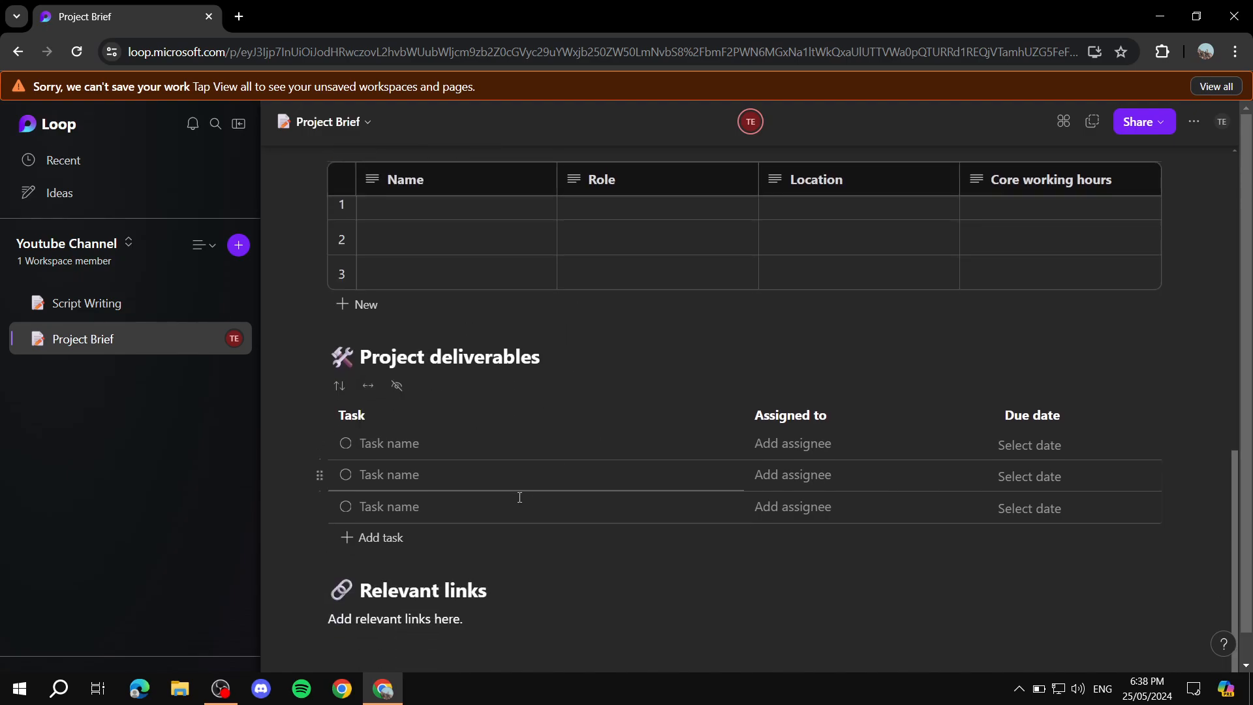
{"action": "left_click_drag", "start_coordinate": [544, 357], "coordinate": [358, 356]}
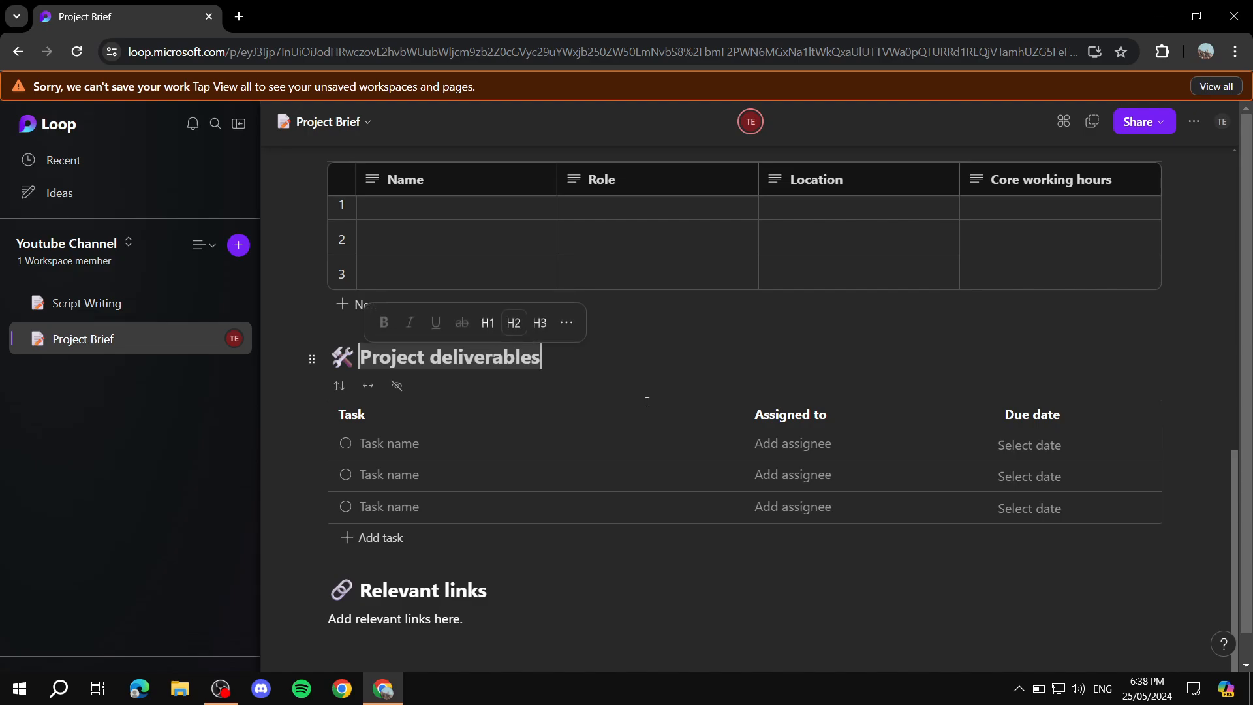
{"action": "left_click", "coordinate": [665, 346]}
{"action": "left_click_drag", "start_coordinate": [579, 355], "coordinate": [358, 356]}
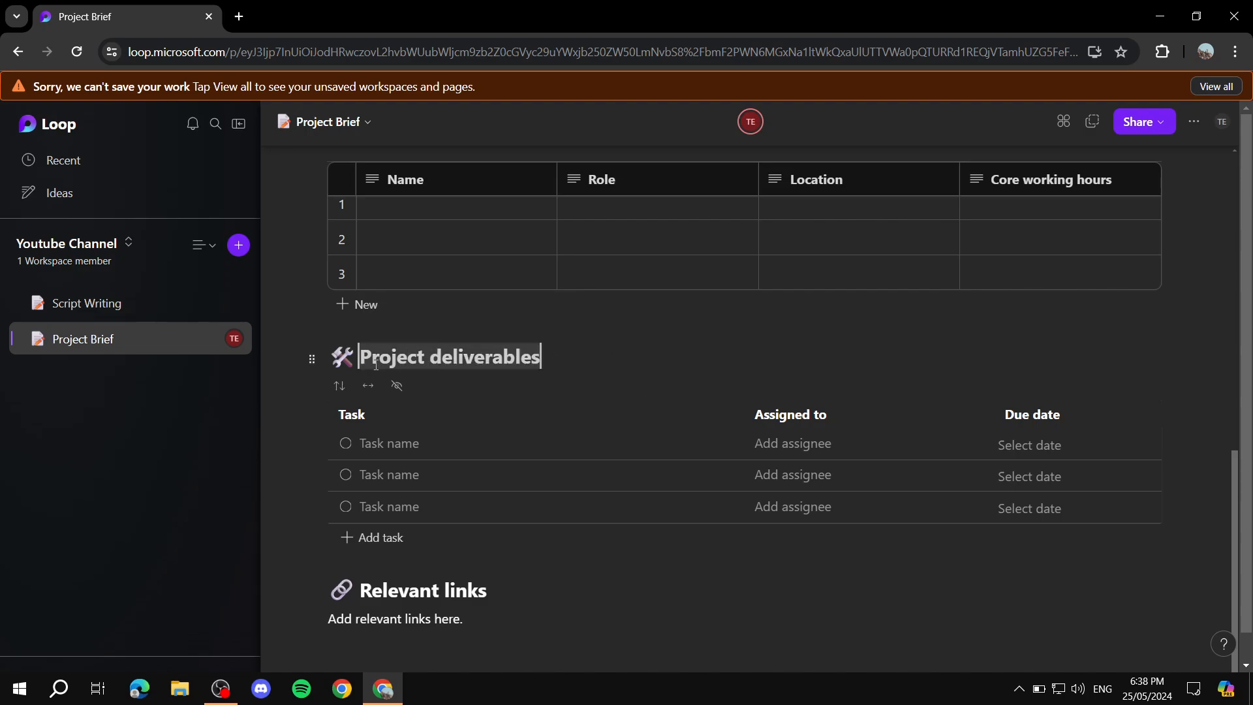
{"action": "left_click", "coordinate": [539, 347]}
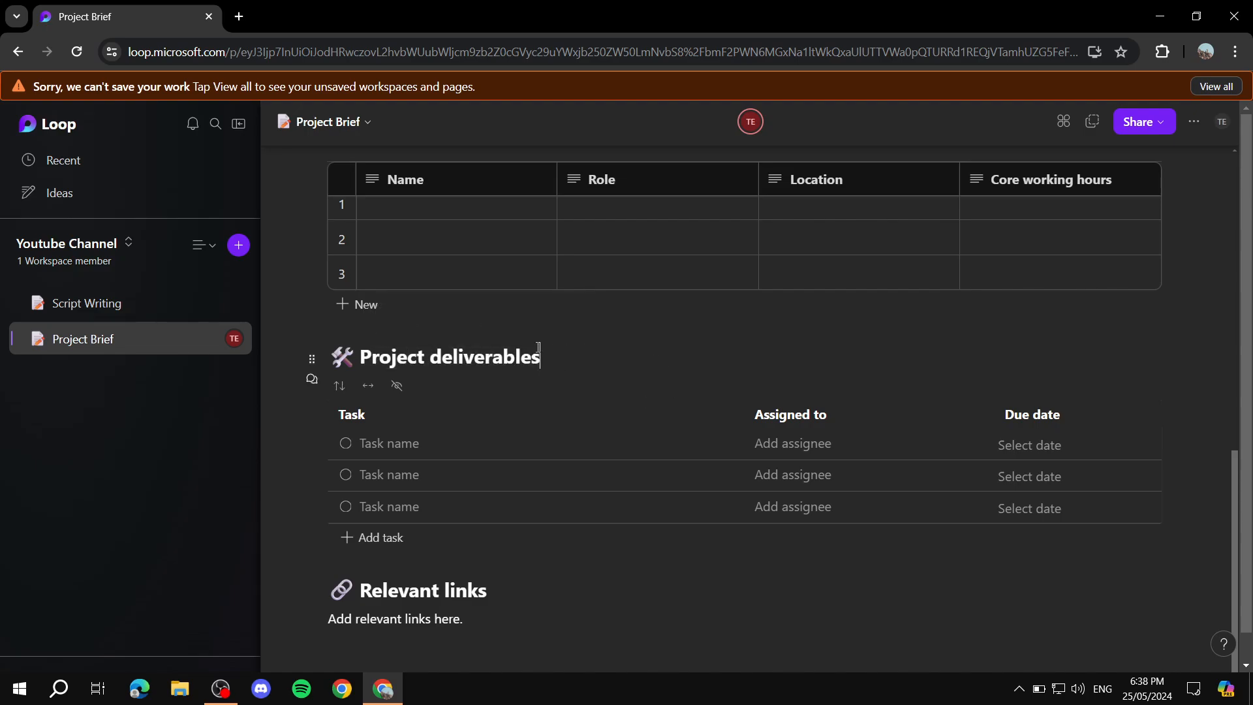
- Create a new component in Ideas and reopen it from the Ideas list
{"action": "left_click", "coordinate": [132, 203]}
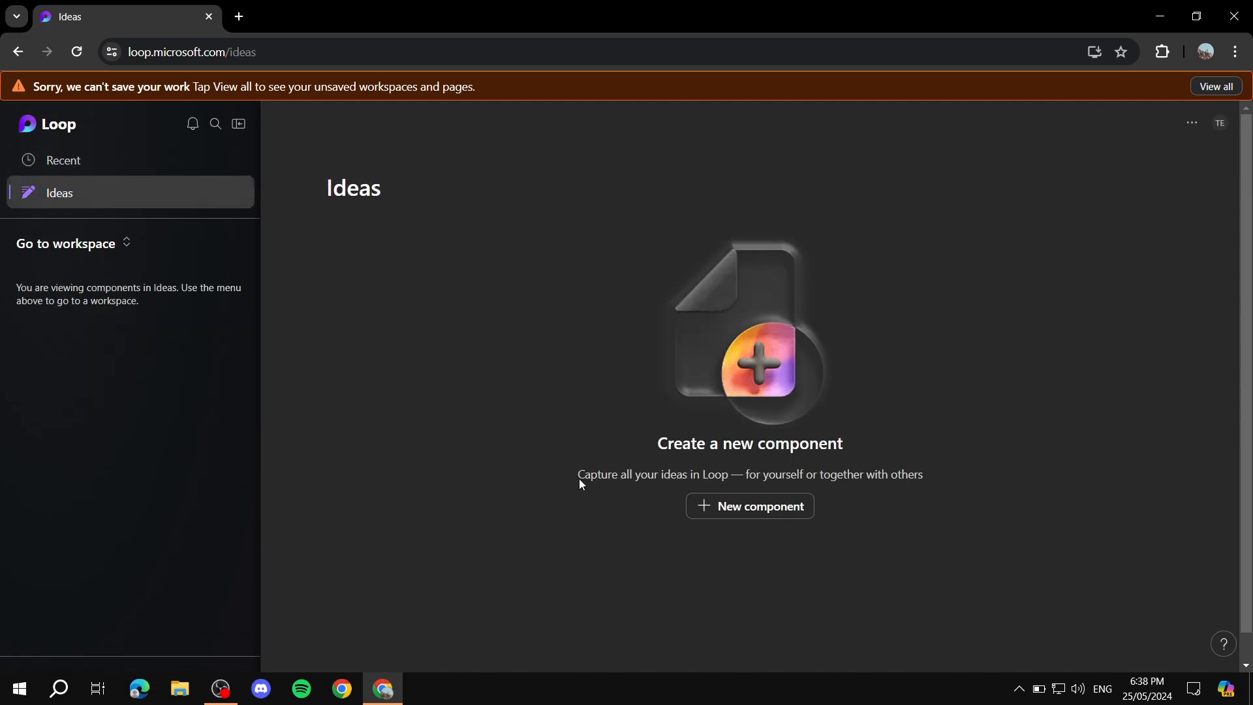
{"action": "left_click_drag", "start_coordinate": [580, 482], "coordinate": [972, 484]}
{"action": "left_click", "coordinate": [783, 506]}
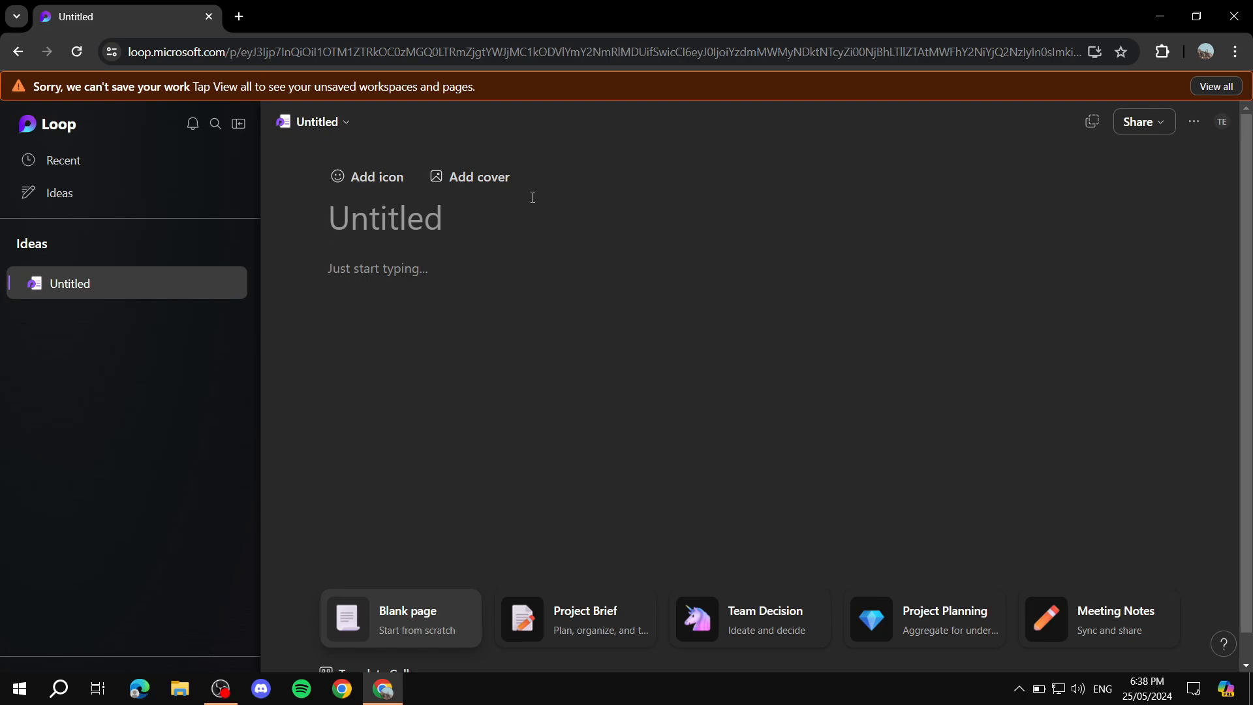
{"action": "left_click", "coordinate": [199, 196]}
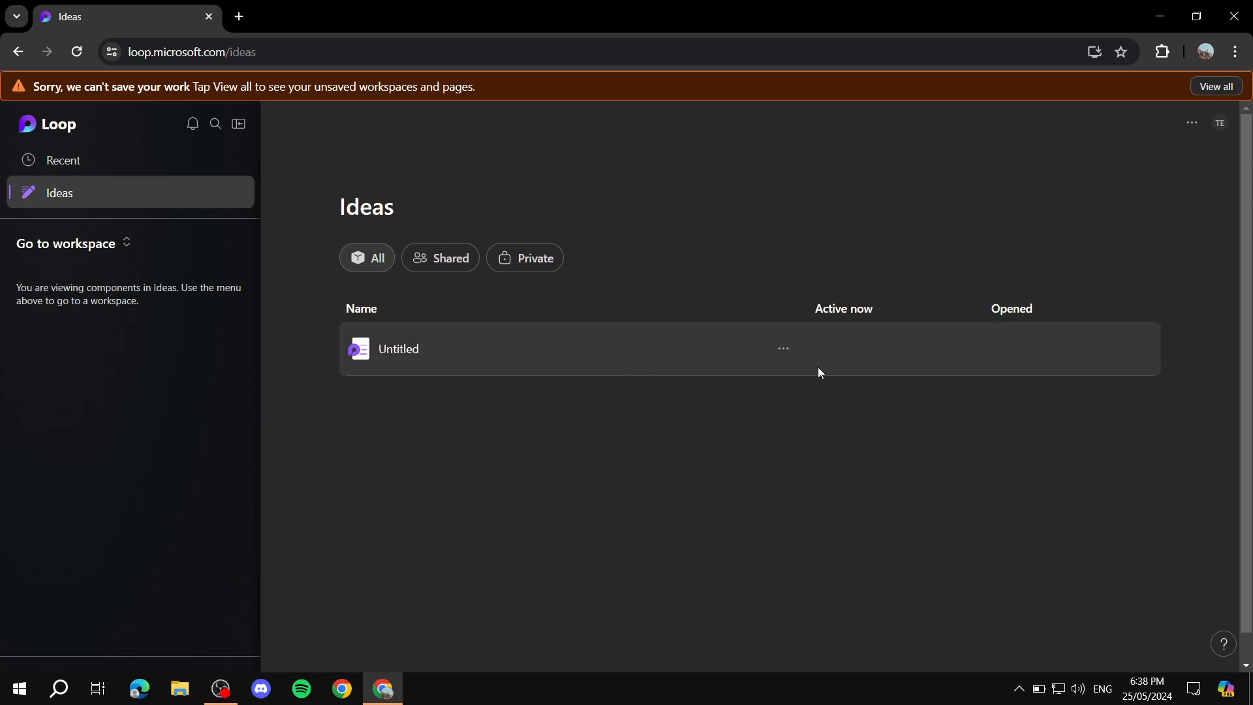
{"action": "left_click", "coordinate": [364, 350]}
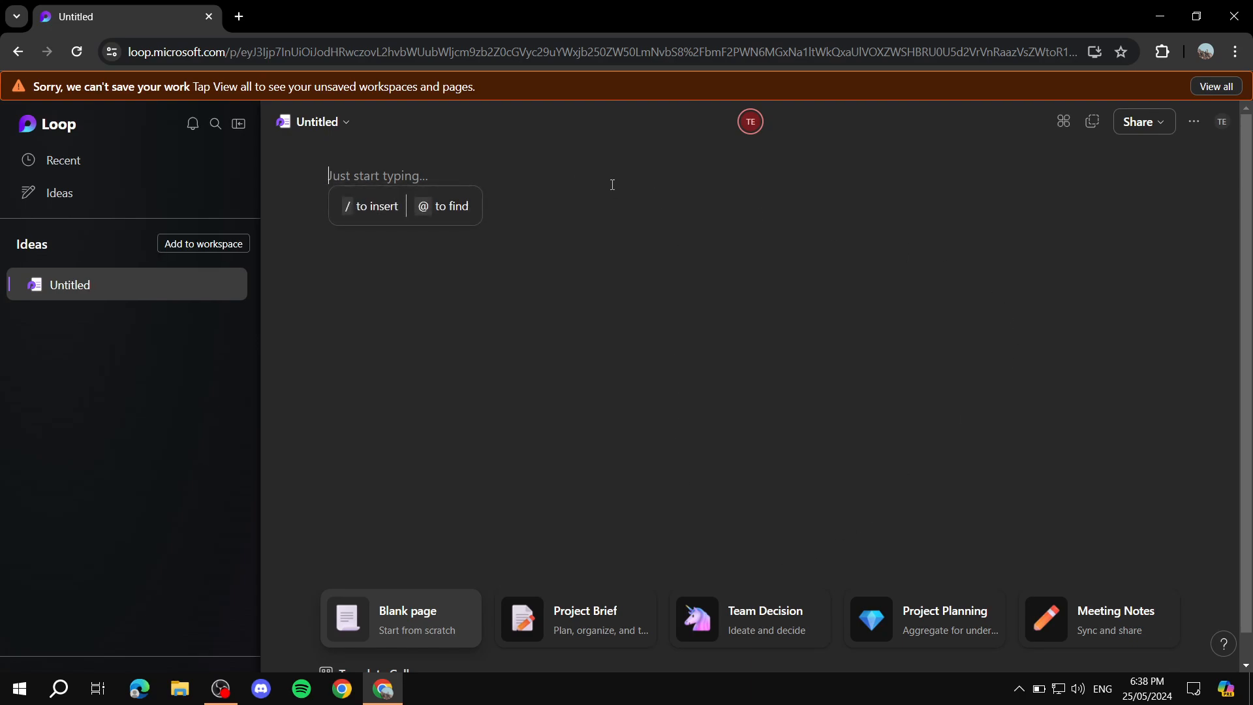
{"action": "type", "text": "joiawhtioa"}
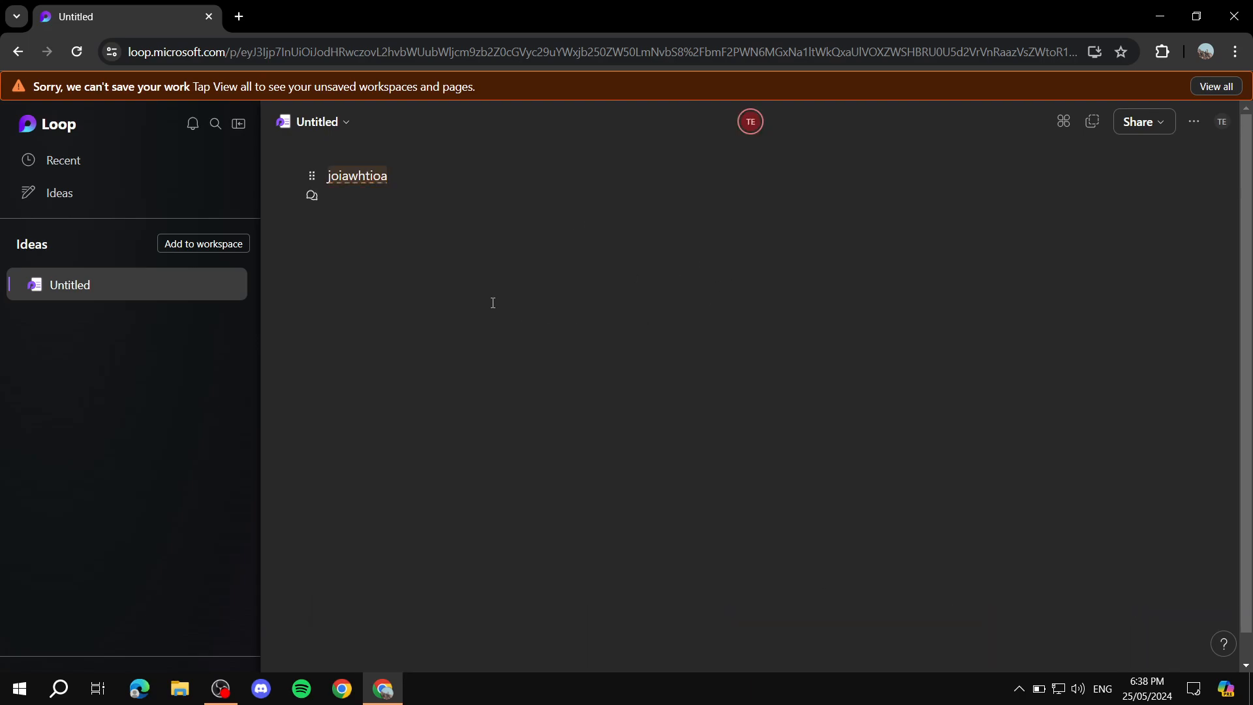
{"action": "key", "text": "Return"}
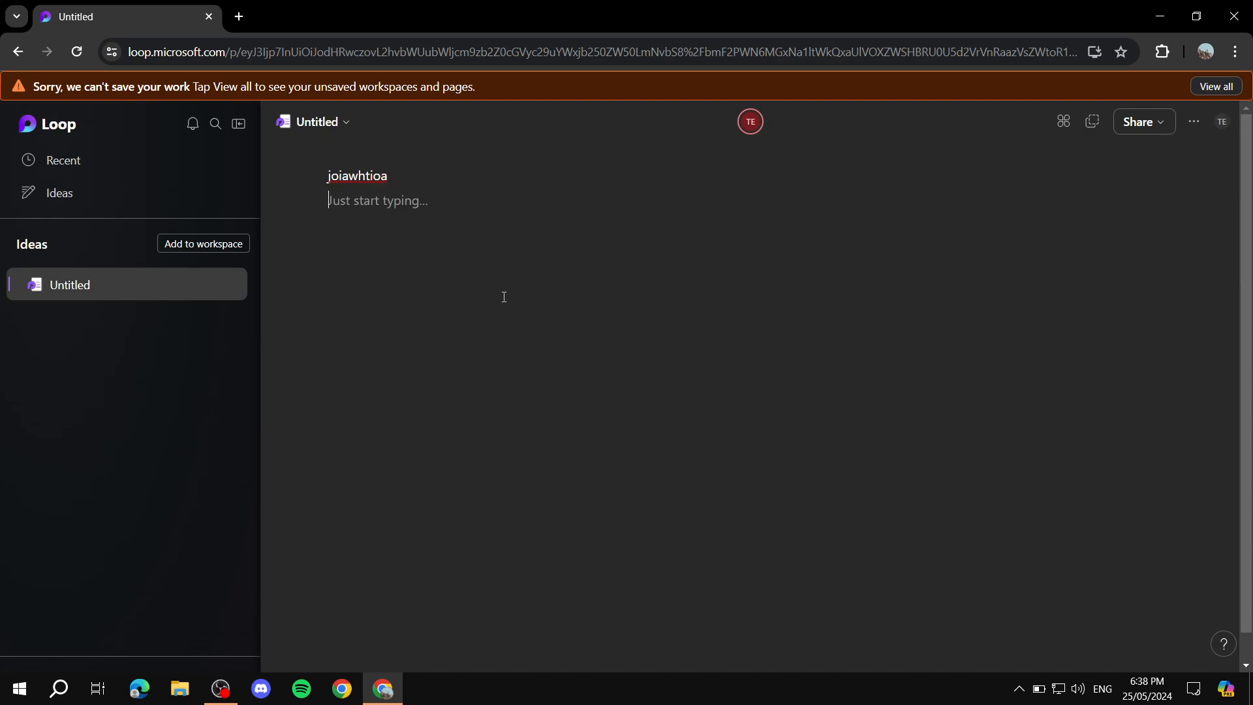
{"action": "mouse_move", "coordinate": [316, 122]}
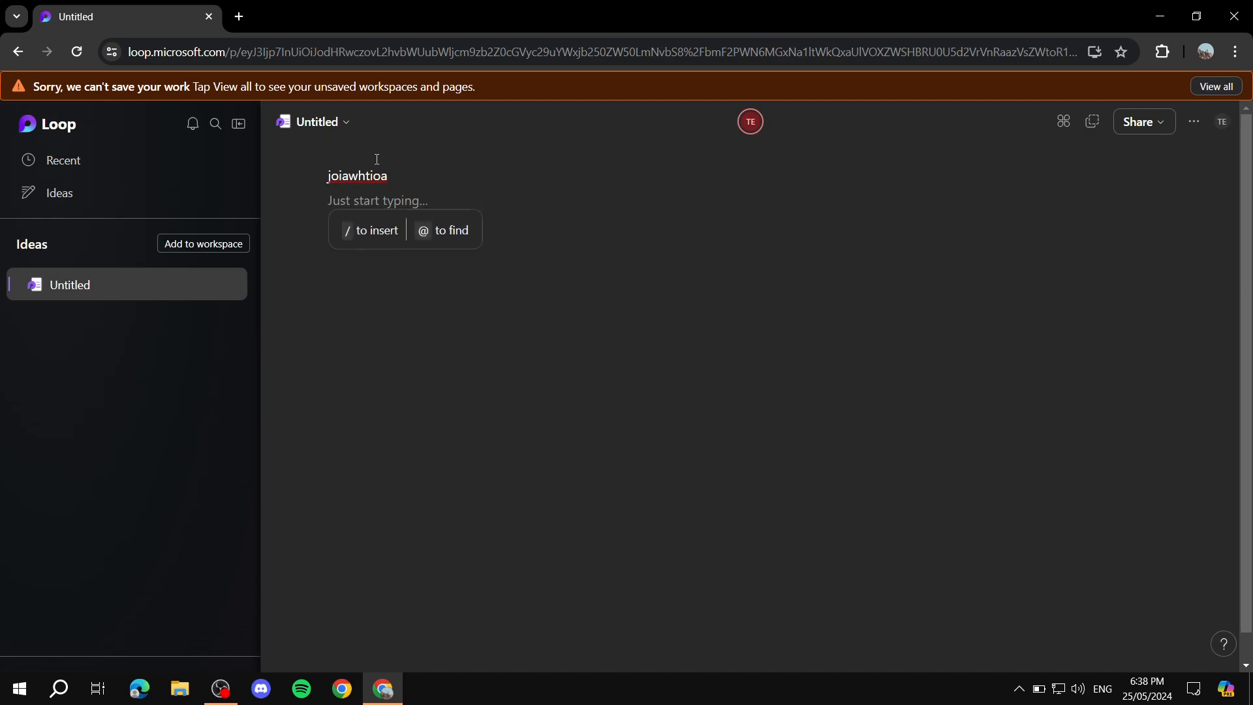
{"action": "left_click_drag", "start_coordinate": [389, 175], "coordinate": [276, 176]}
{"action": "type", "text": "a"}
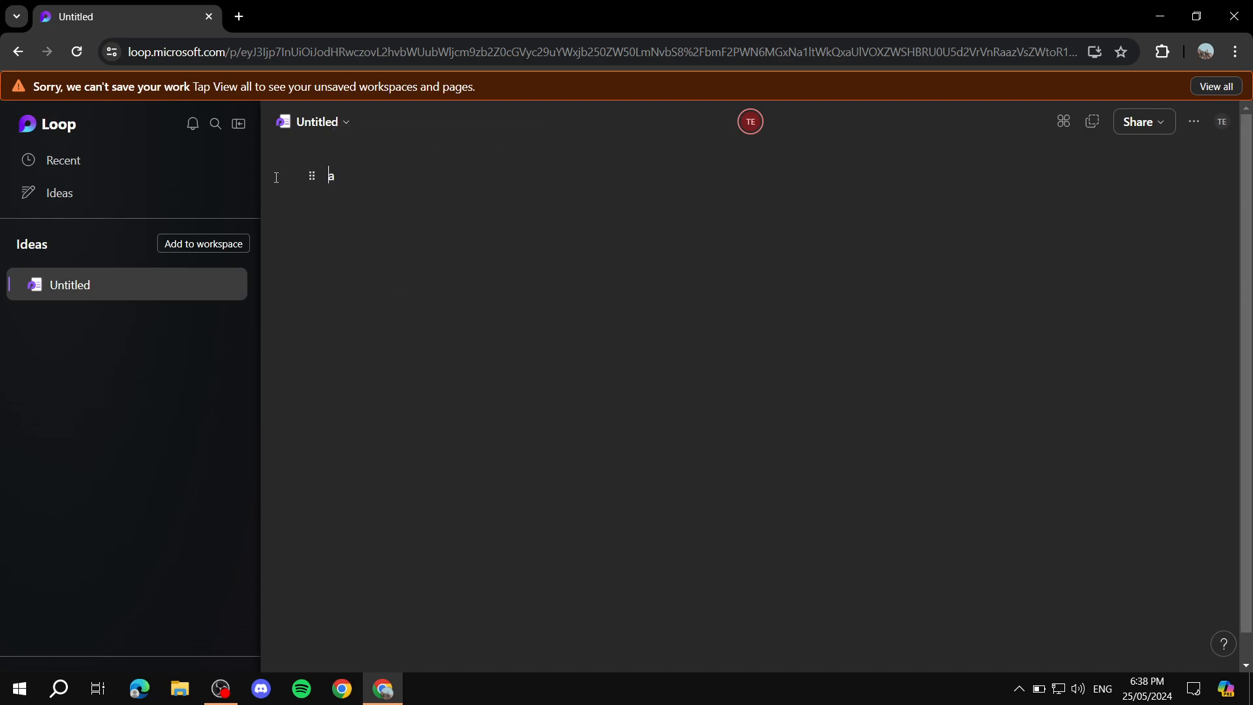
{"action": "right_click", "coordinate": [207, 290]}
{"action": "left_click", "coordinate": [202, 287]}
{"action": "left_click_drag", "start_coordinate": [348, 176], "coordinate": [324, 171]}
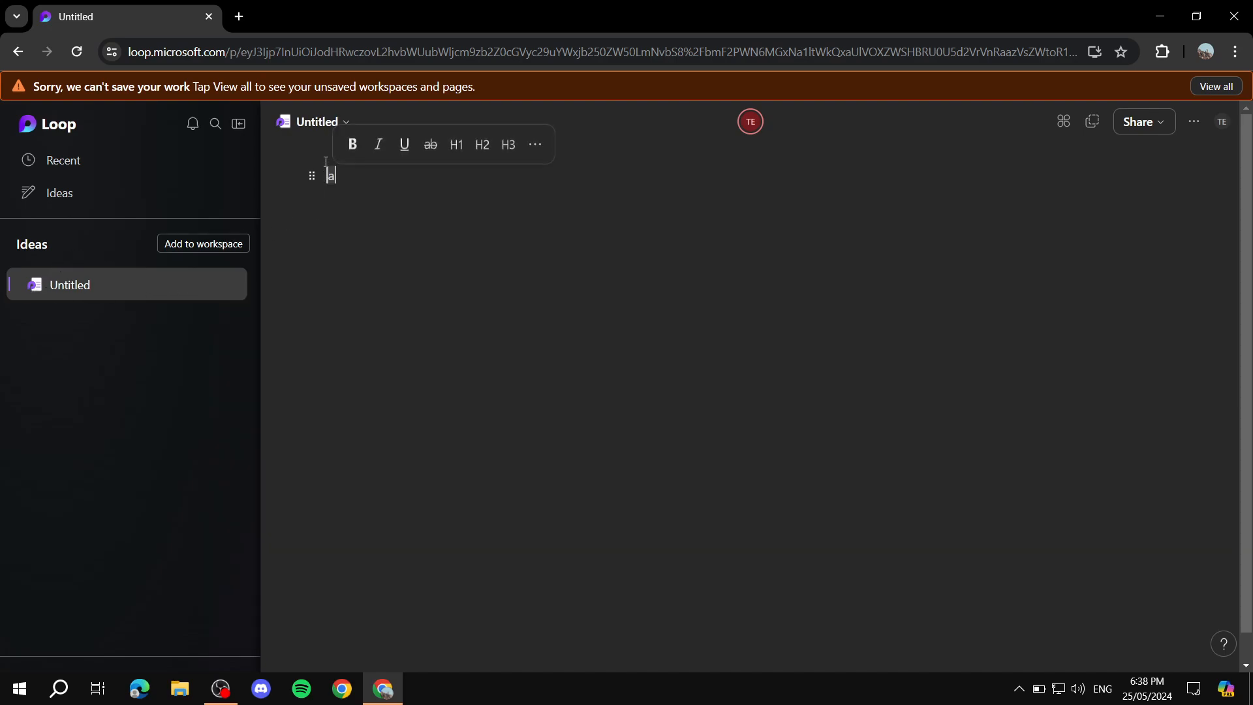
{"action": "key", "text": "BackSpace"}
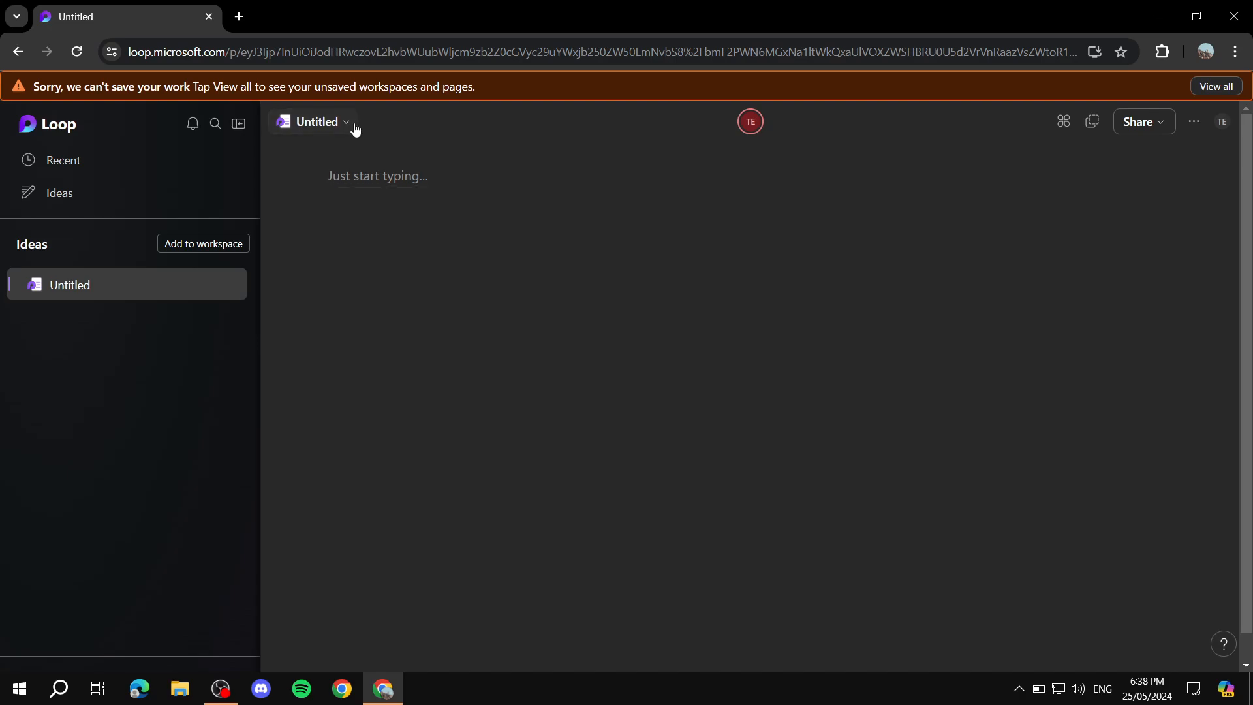
- Rename the Untitled component in Ideas to "A NAME", give it the first grinning smiley as its icon, and open it
{"action": "mouse_move", "coordinate": [353, 125]}
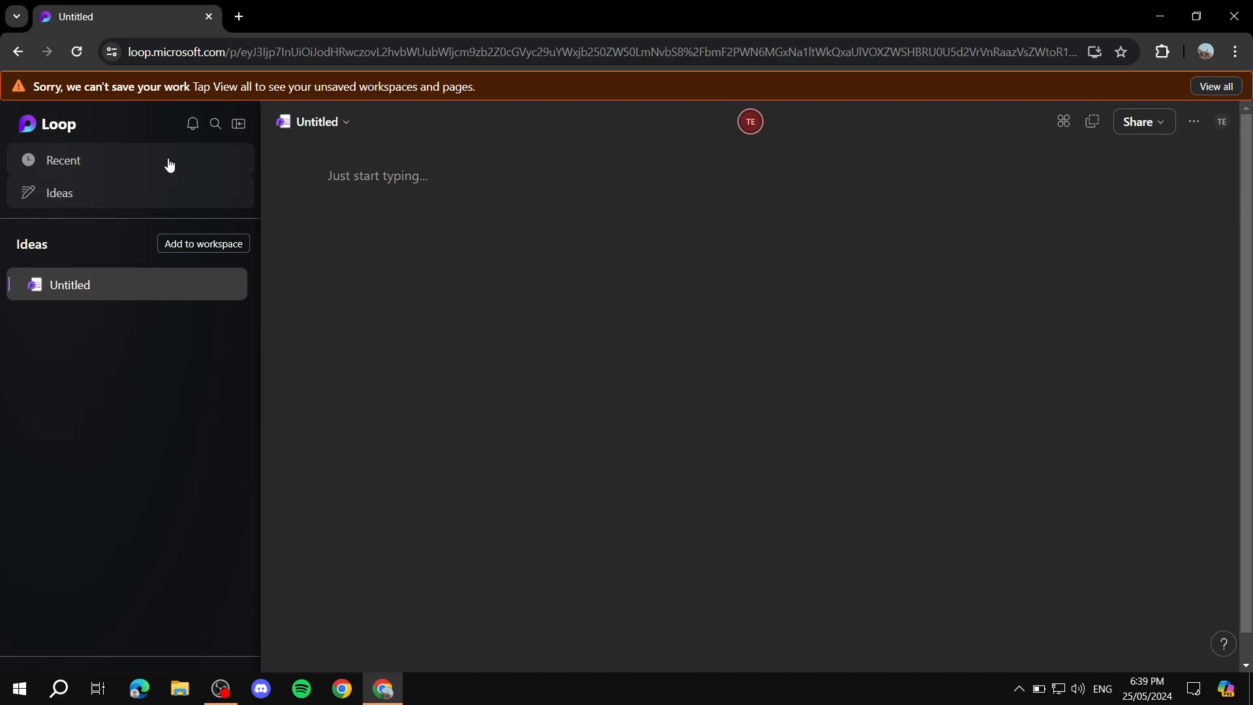
{"action": "left_click", "coordinate": [147, 192]}
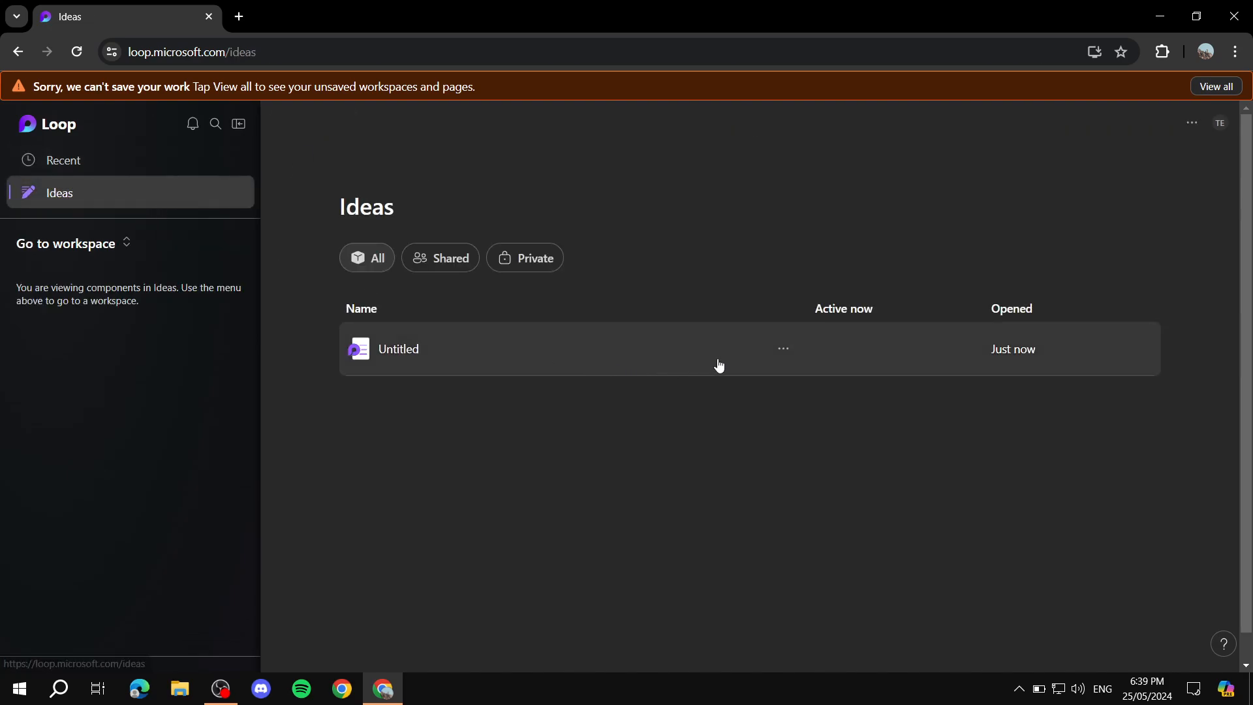
{"action": "left_click", "coordinate": [785, 352]}
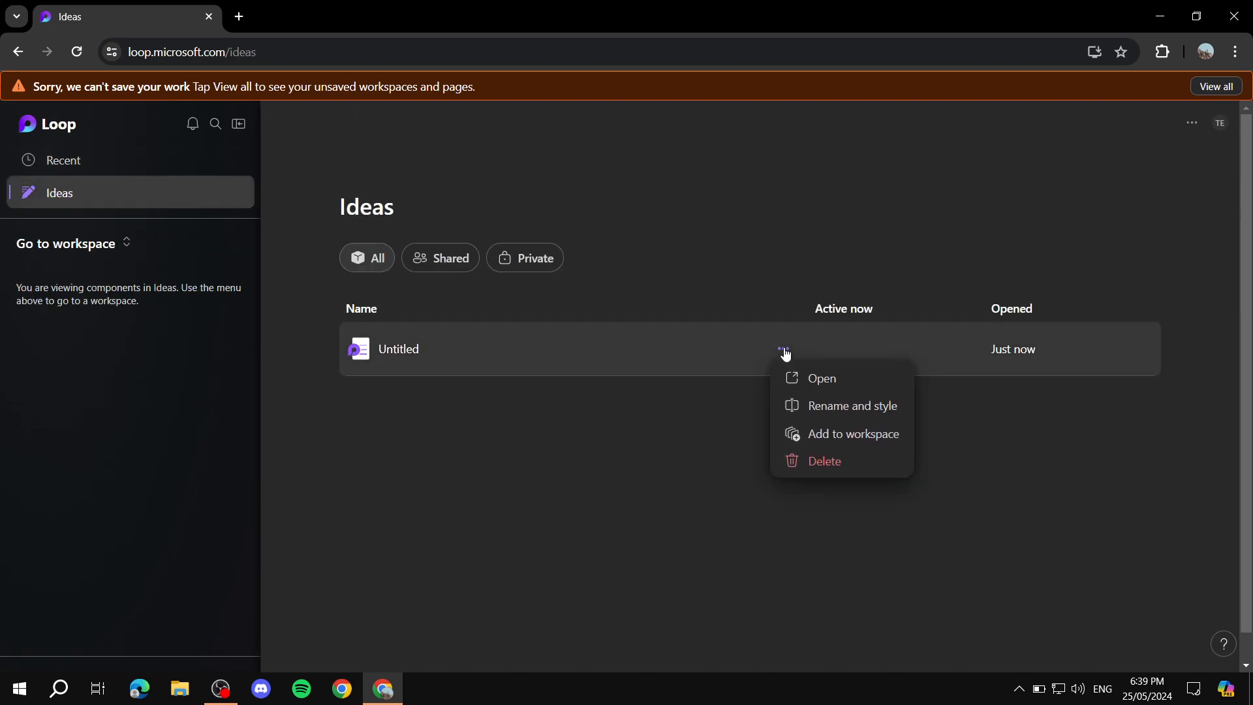
{"action": "left_click", "coordinate": [831, 404]}
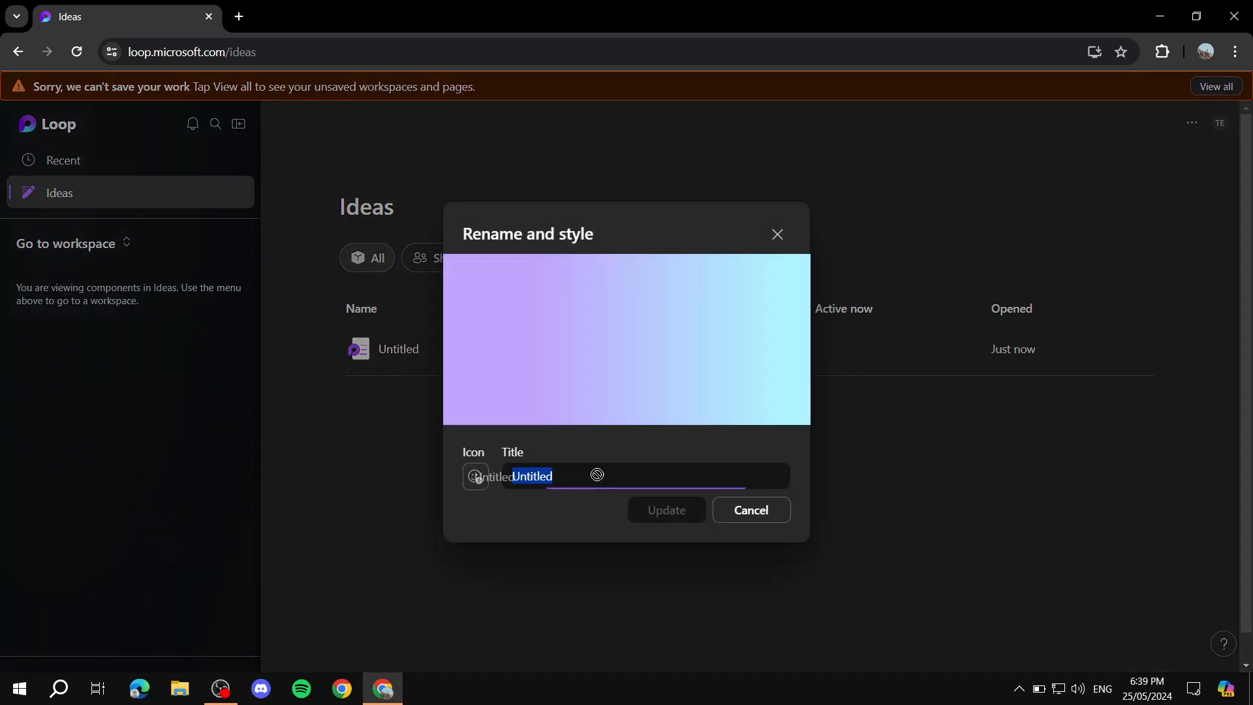
{"action": "type", "text": "A NAME"}
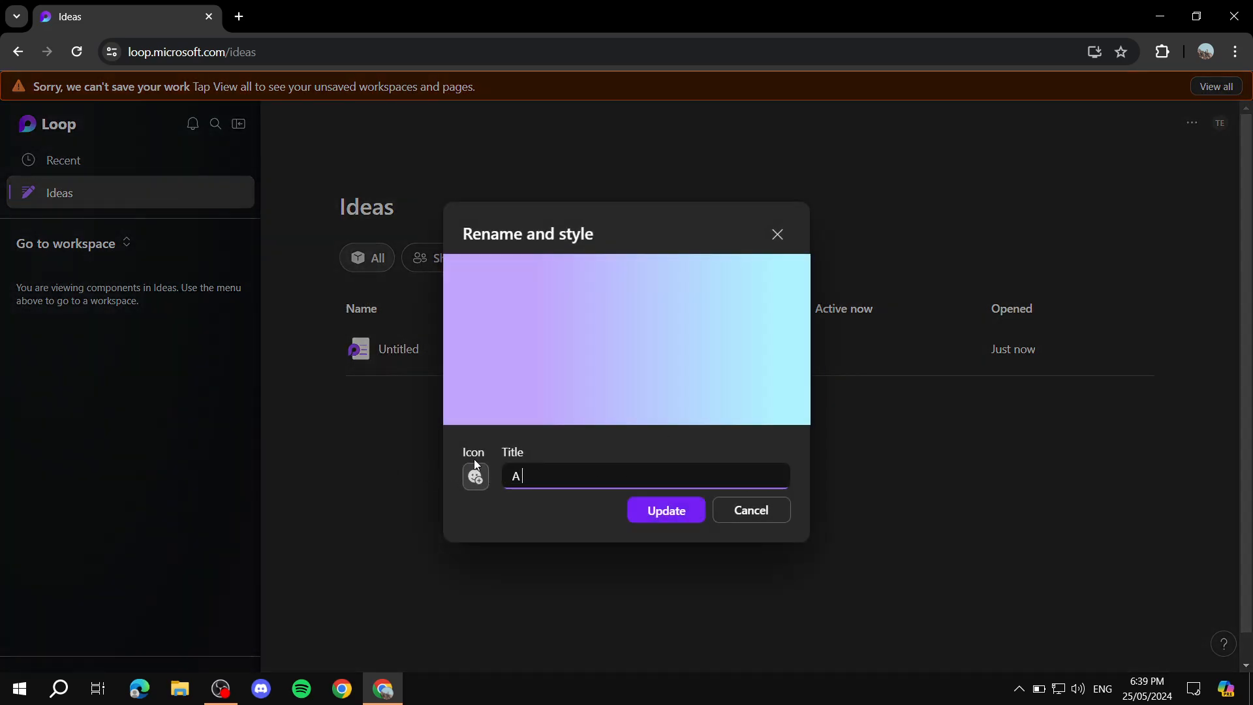
{"action": "left_click", "coordinate": [475, 476]}
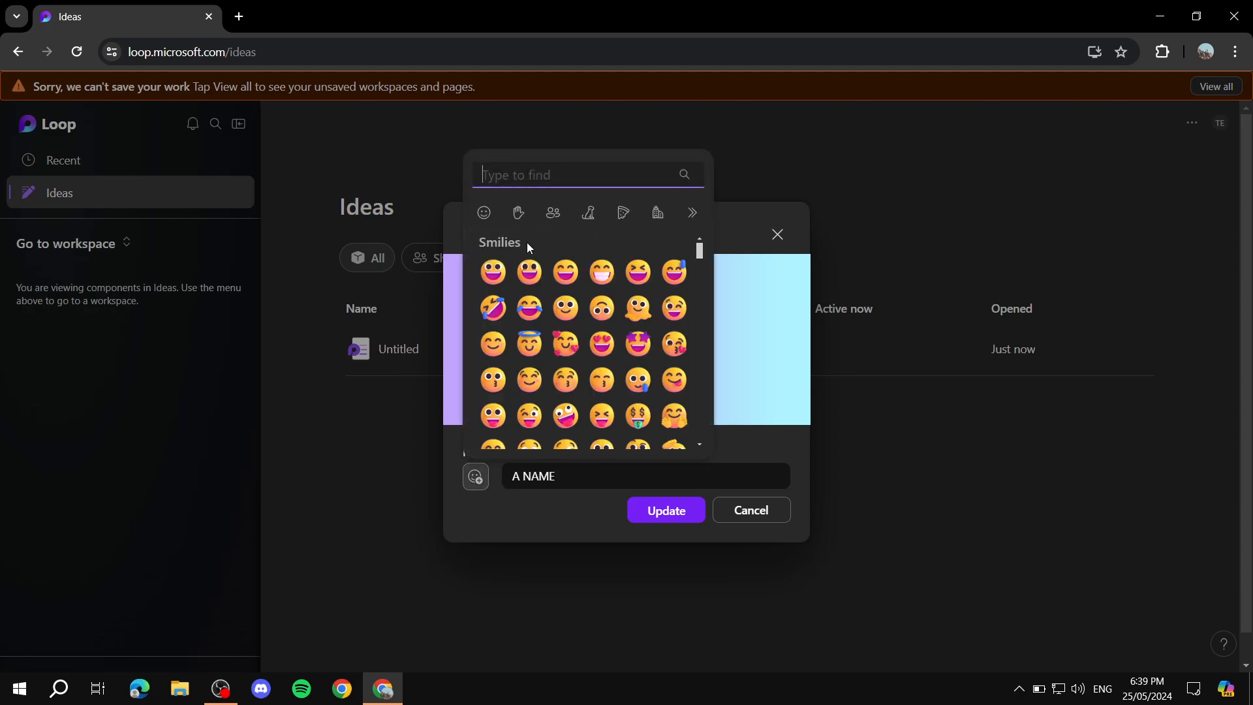
{"action": "left_click", "coordinate": [488, 277]}
{"action": "left_click", "coordinate": [664, 511]}
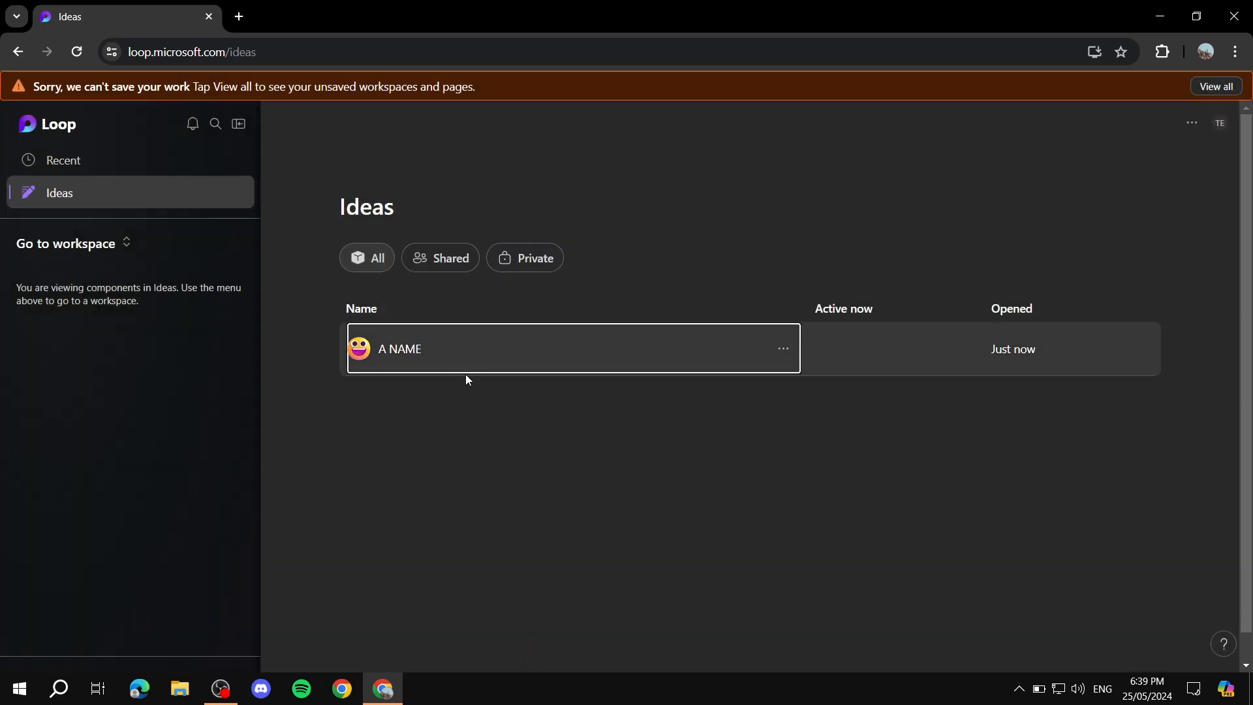
{"action": "left_click", "coordinate": [421, 335]}
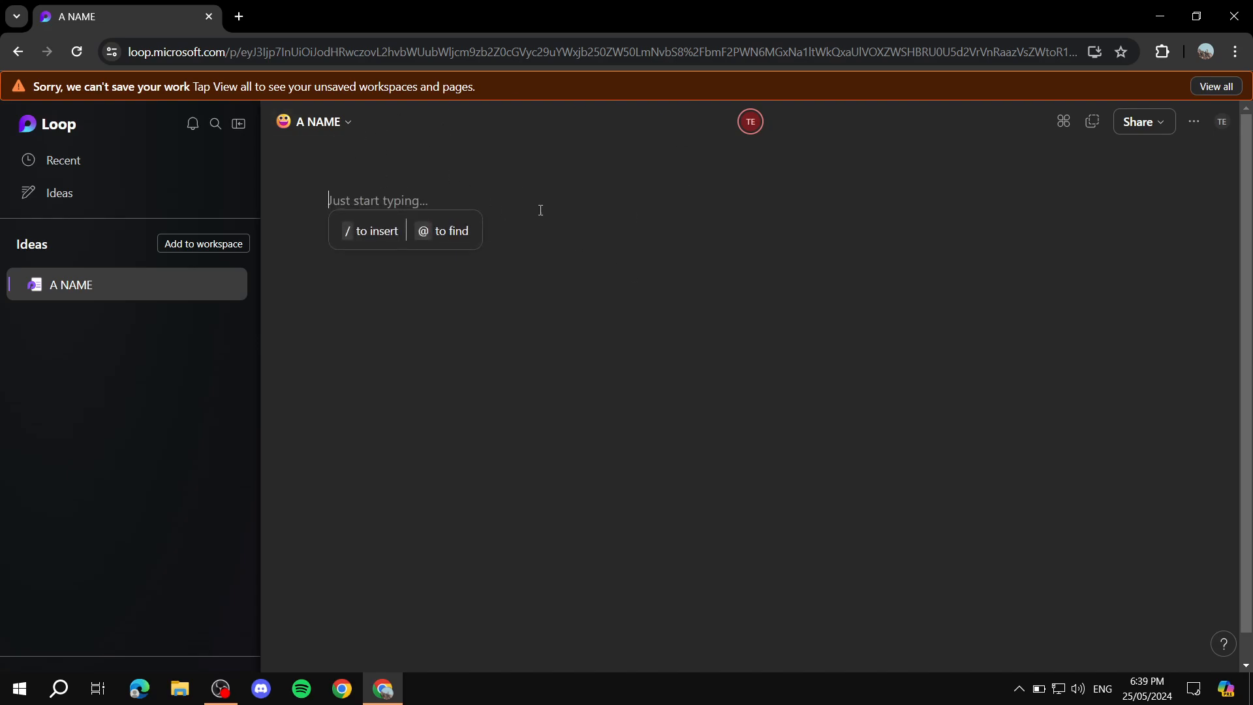
- Go from the recent items to the overview of all workspaces and delete the Getting Started workspace
{"action": "left_click", "coordinate": [87, 161]}
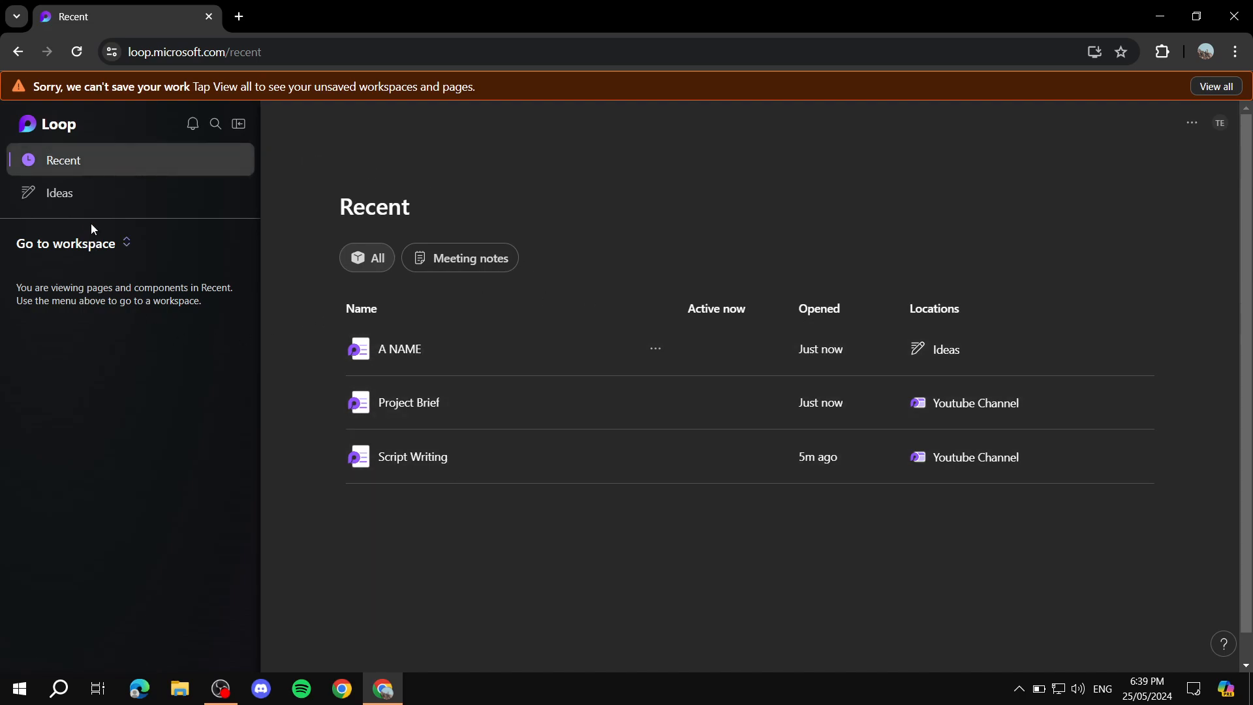
{"action": "left_click", "coordinate": [72, 244]}
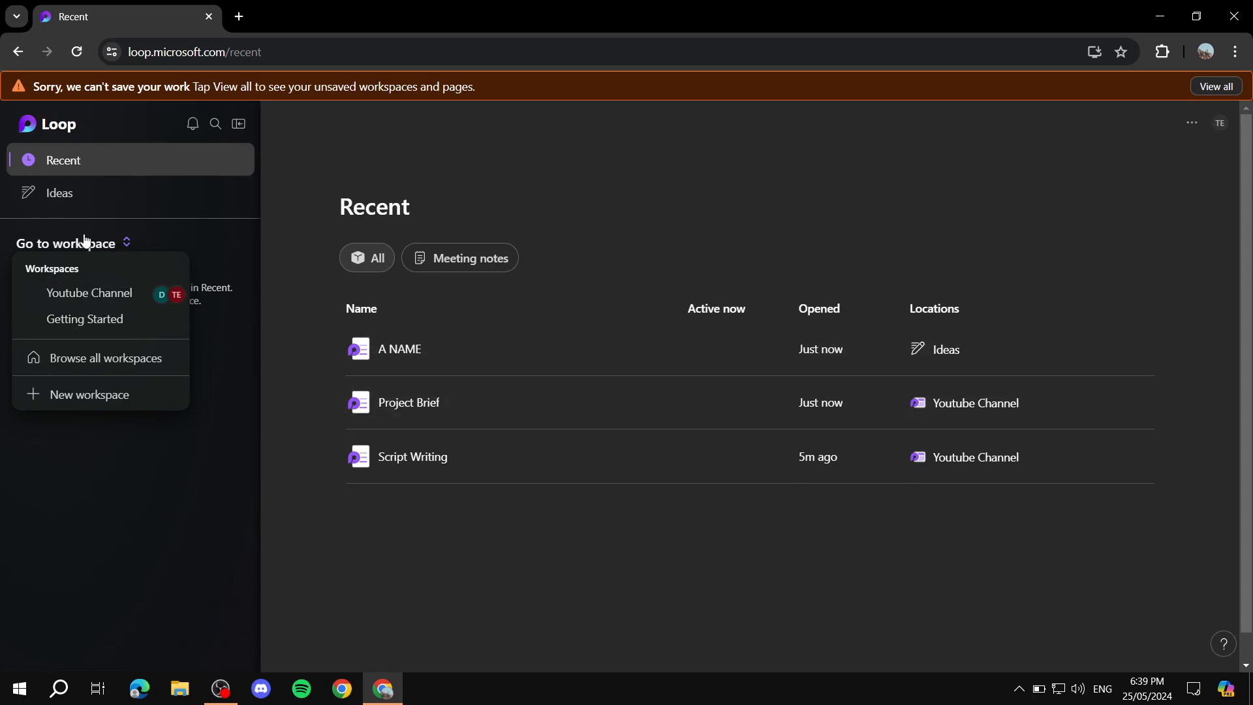
{"action": "left_click", "coordinate": [103, 358]}
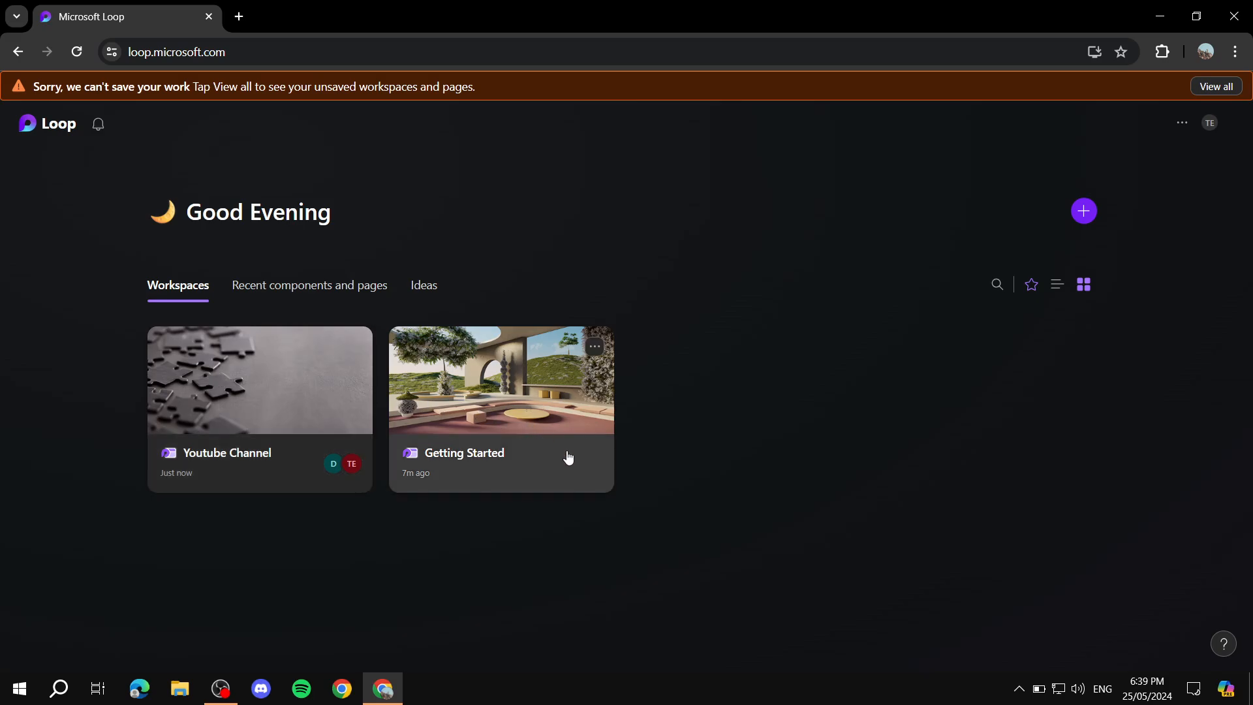
{"action": "left_click", "coordinate": [595, 346]}
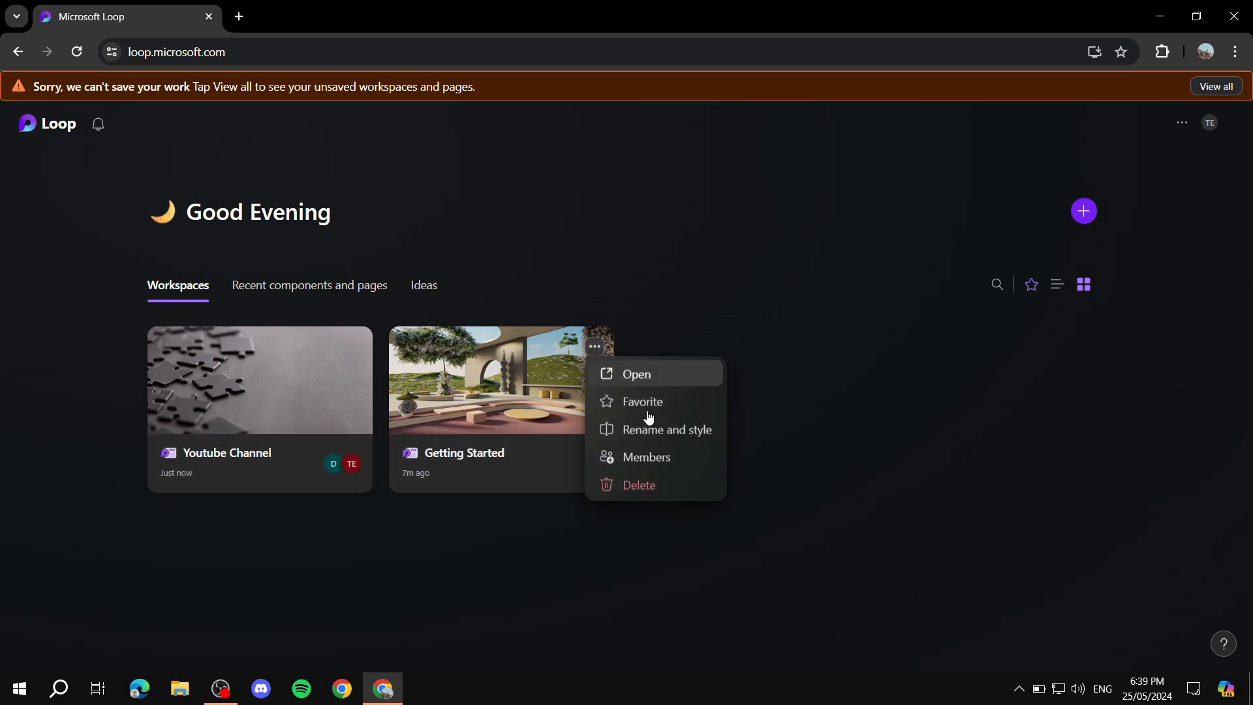
{"action": "left_click", "coordinate": [639, 484]}
{"action": "left_click", "coordinate": [724, 411]}
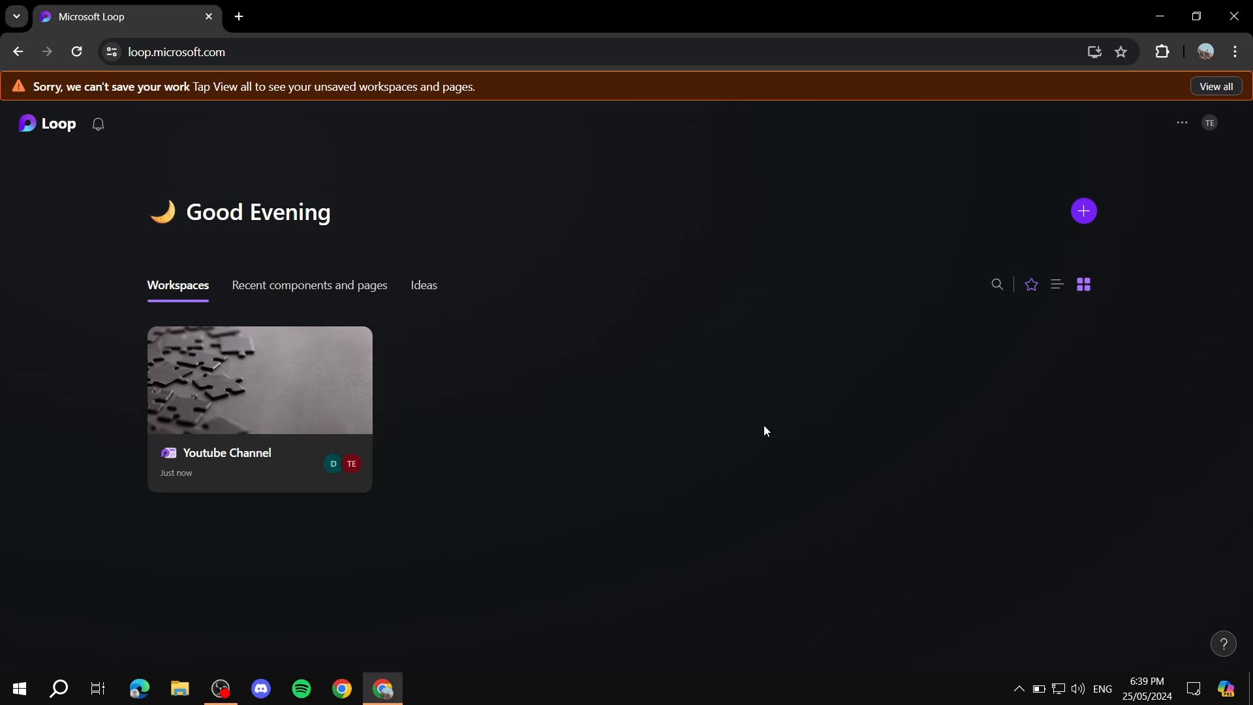
{"action": "left_click", "coordinate": [1084, 212]}
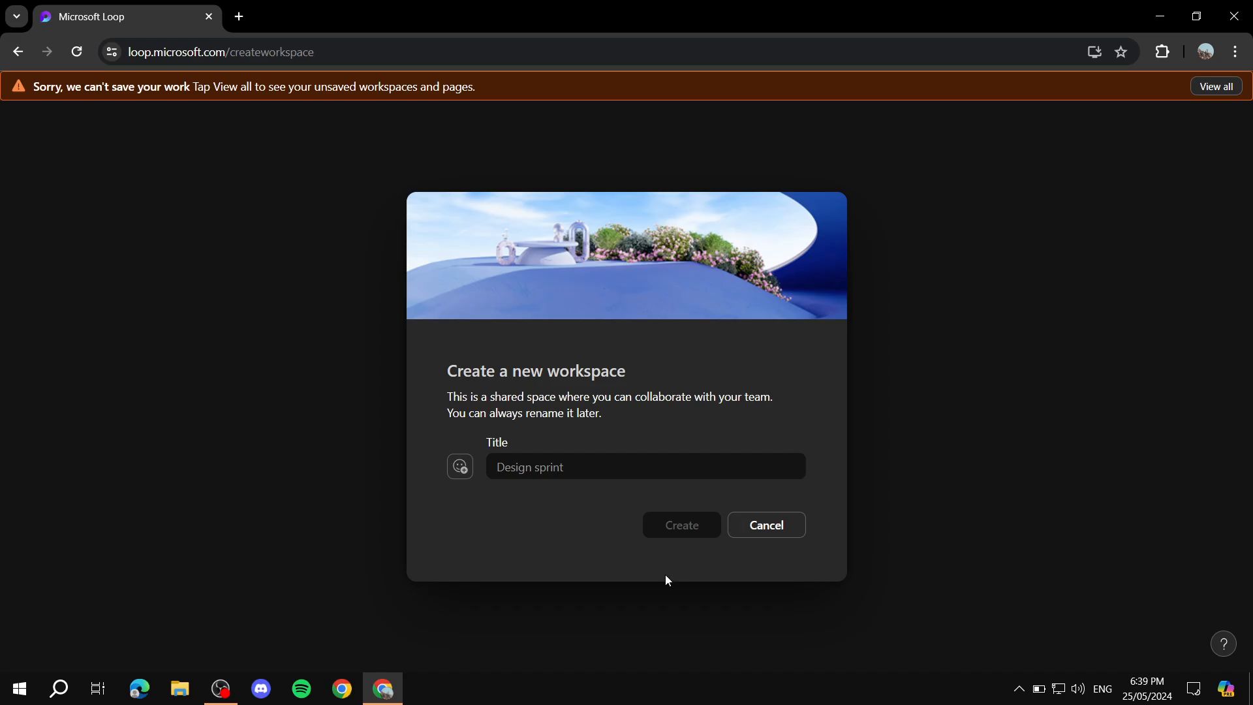
{"action": "left_click", "coordinate": [768, 522]}
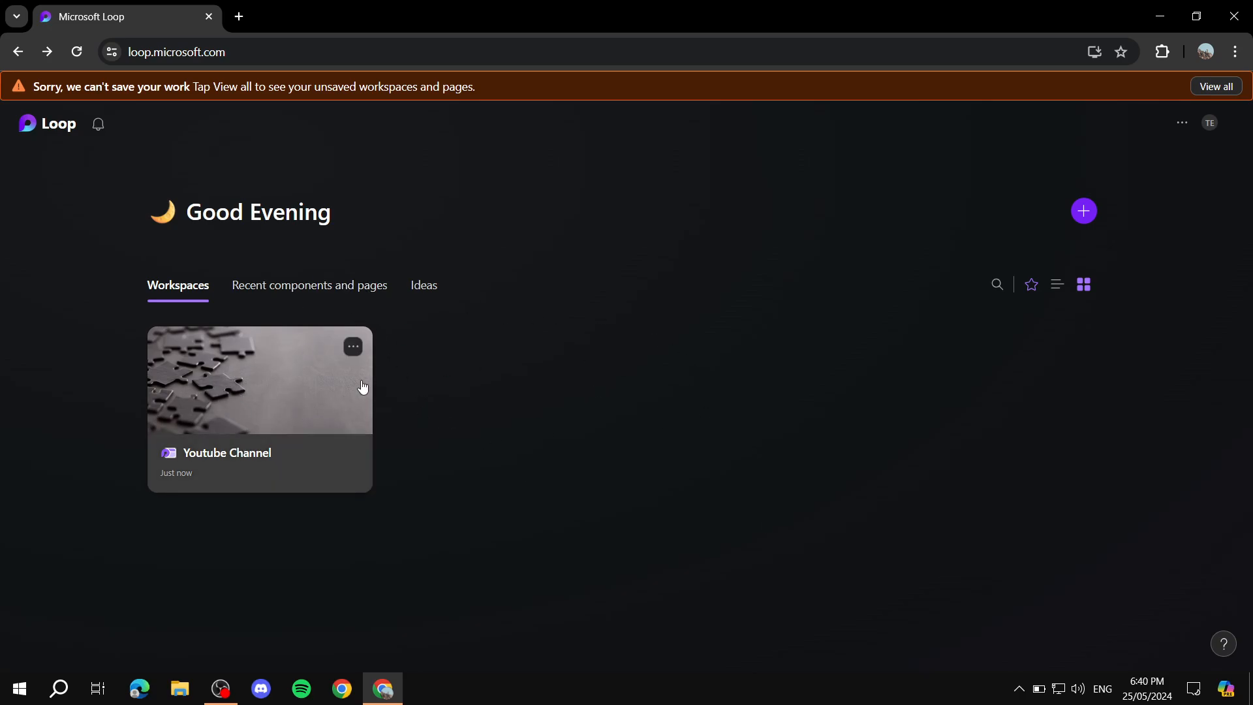
{"action": "left_click", "coordinate": [1175, 125]}
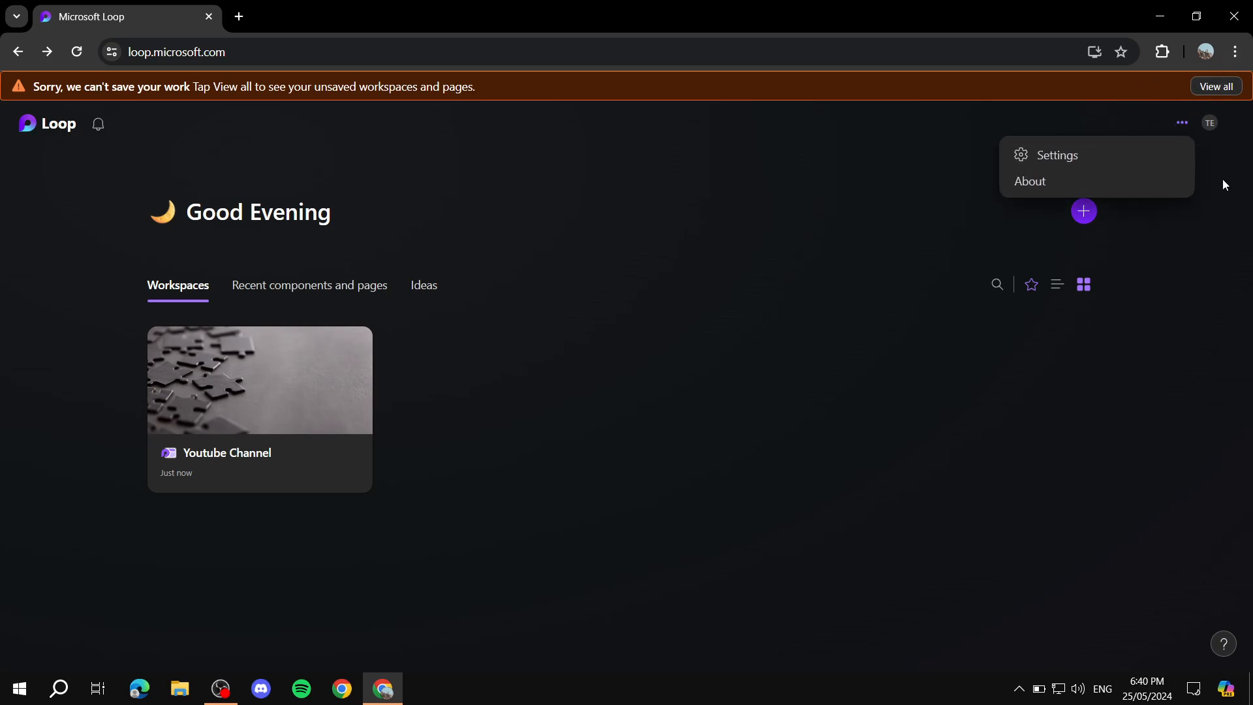
{"action": "left_click", "coordinate": [1045, 376]}
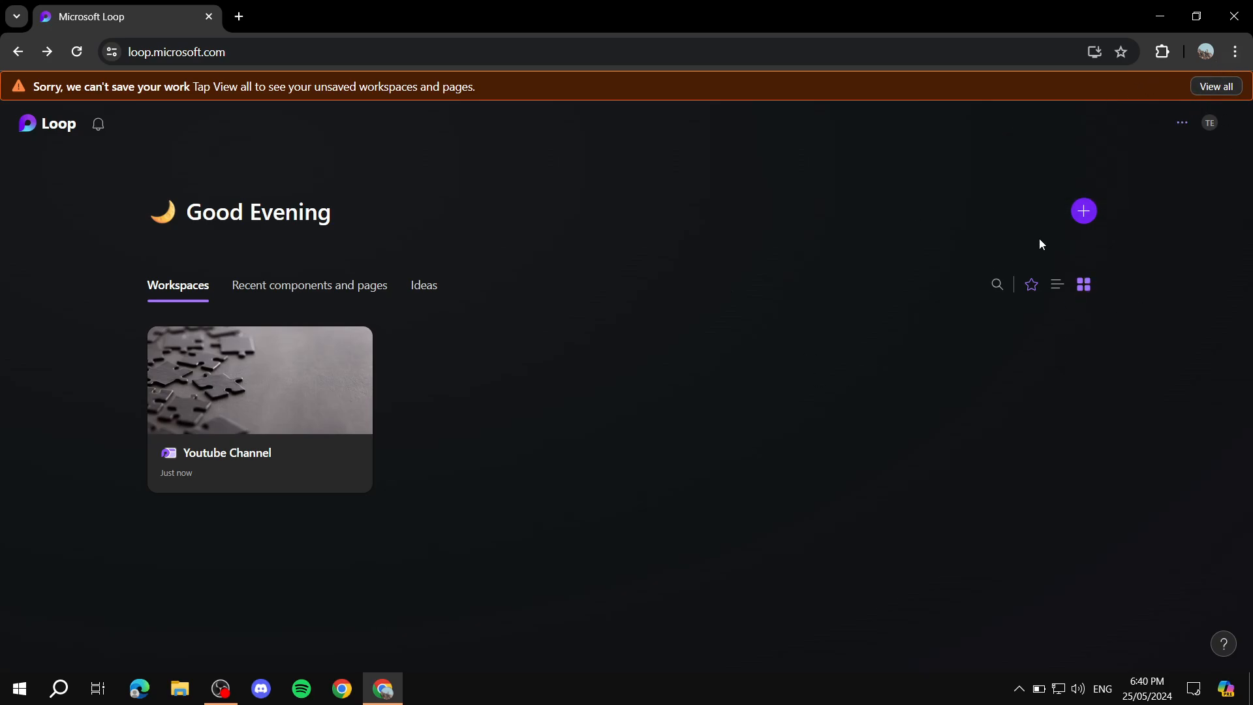
{"action": "left_click", "coordinate": [47, 124]}
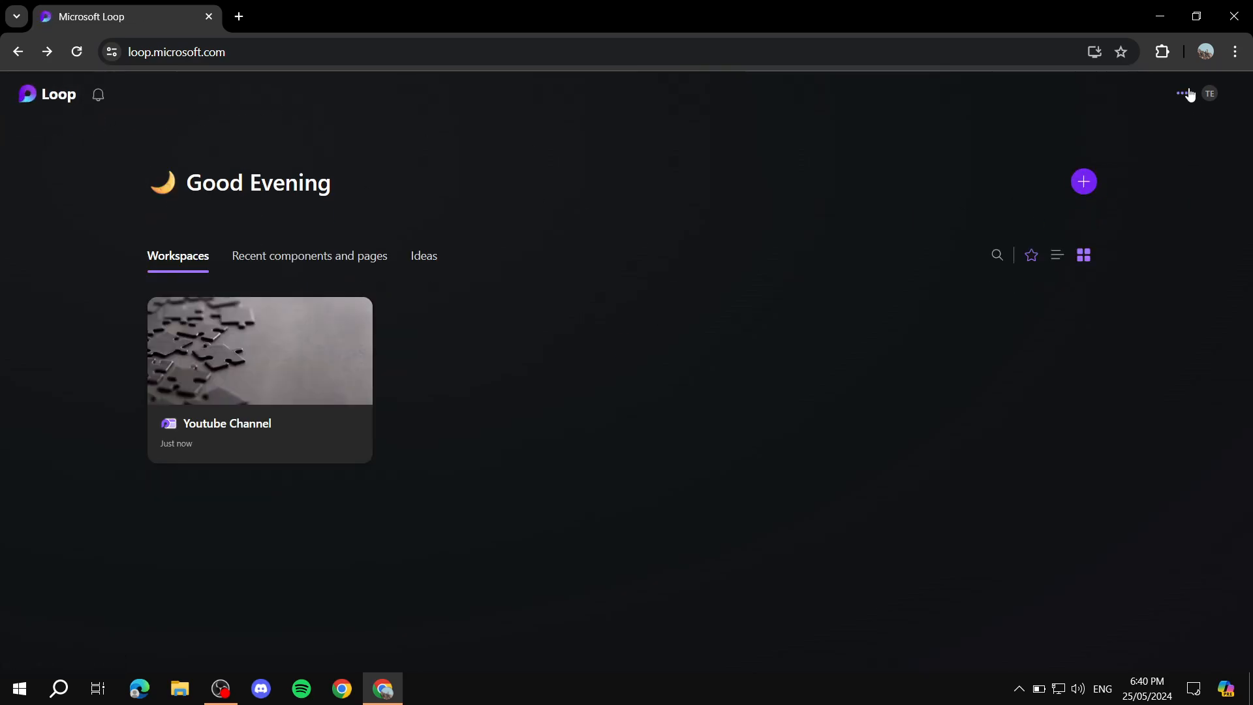
{"action": "left_click", "coordinate": [1203, 94]}
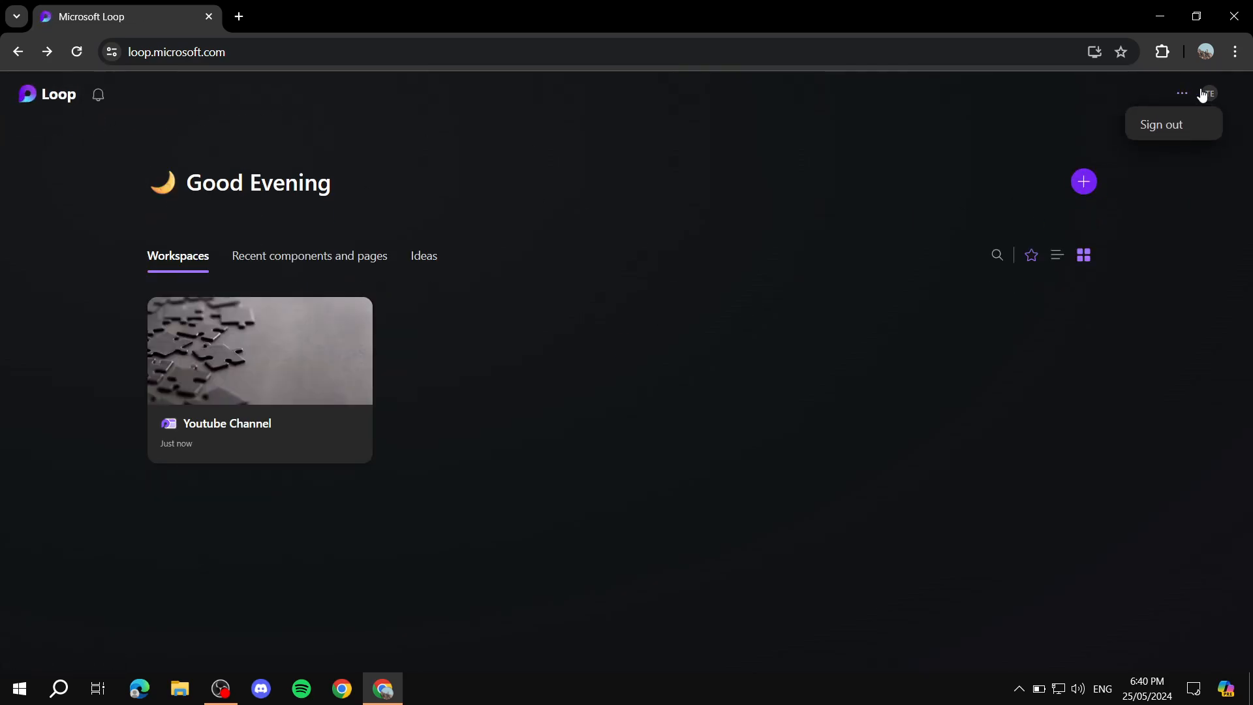